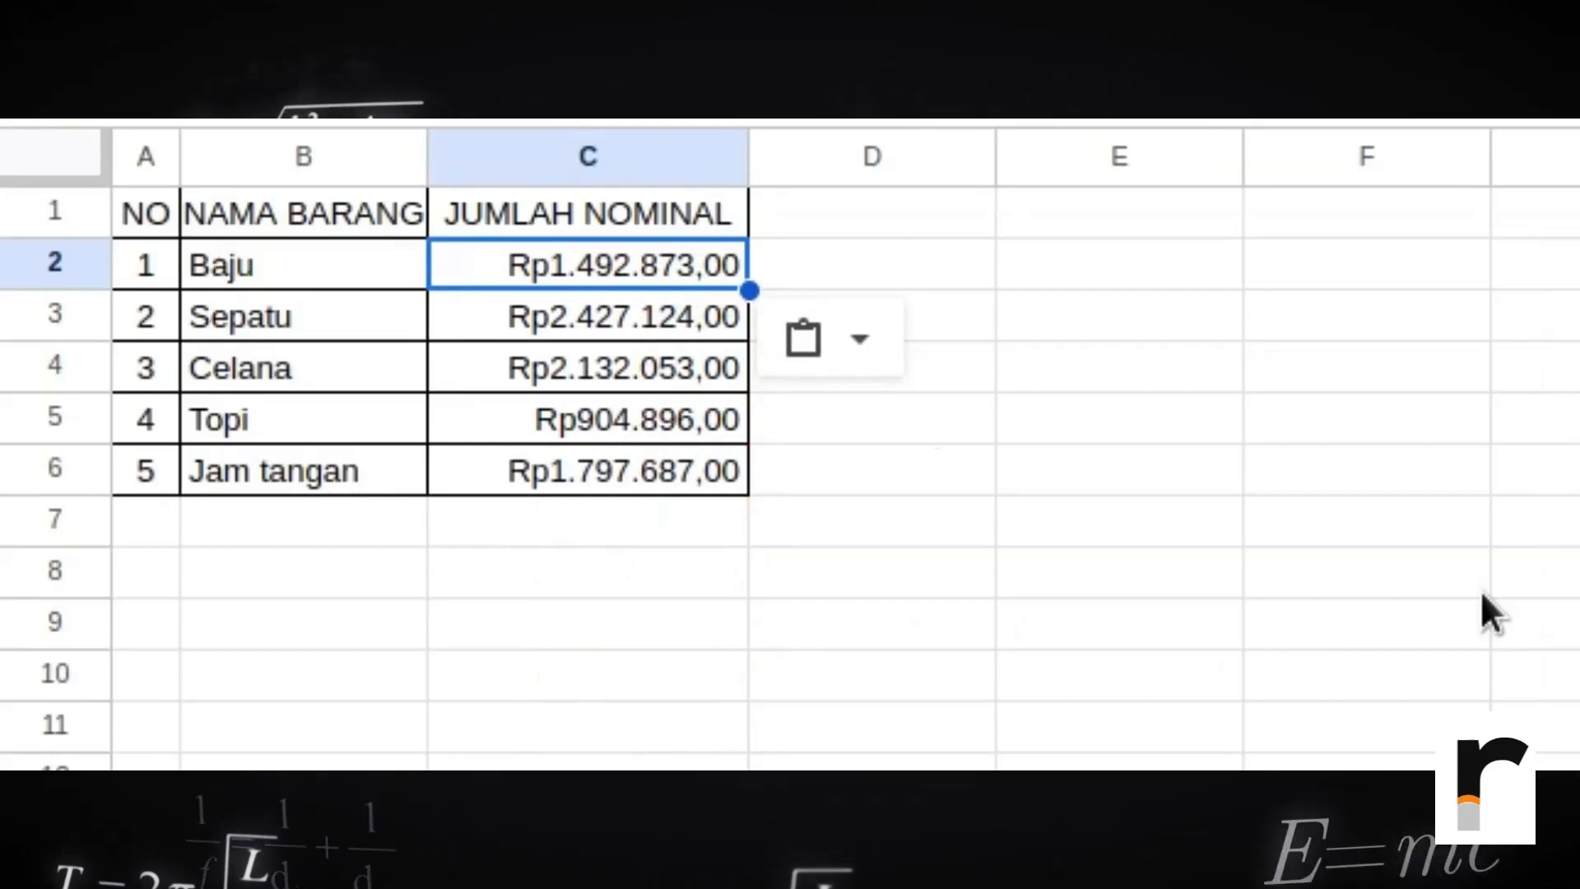
{"action": "left_click_drag", "start_coordinate": [634, 265], "coordinate": [656, 464]}
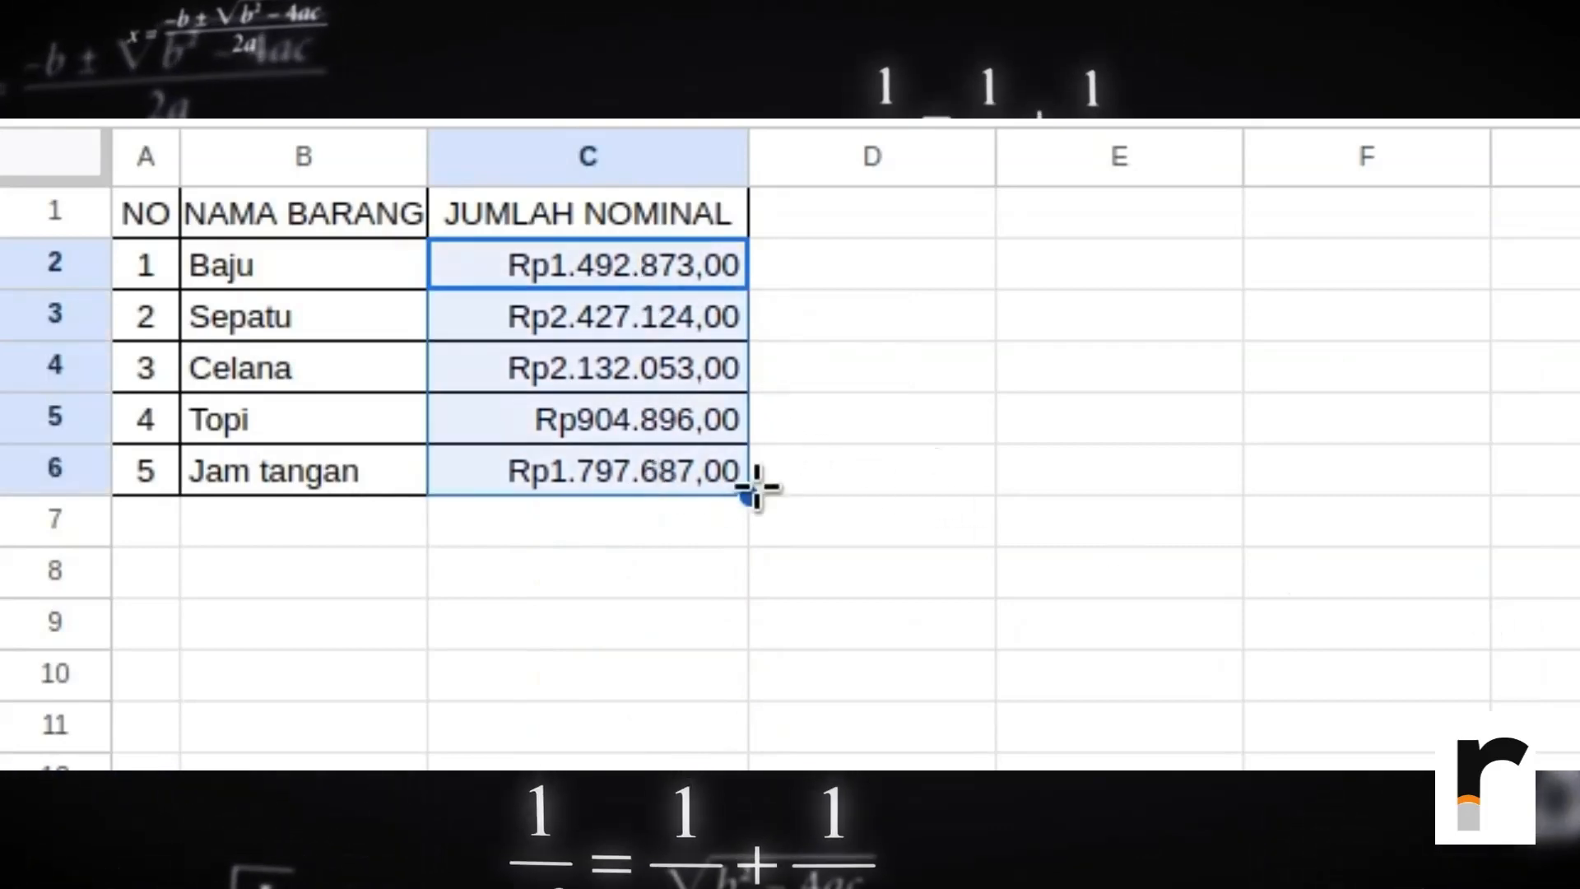
{"action": "left_click", "coordinate": [892, 528]}
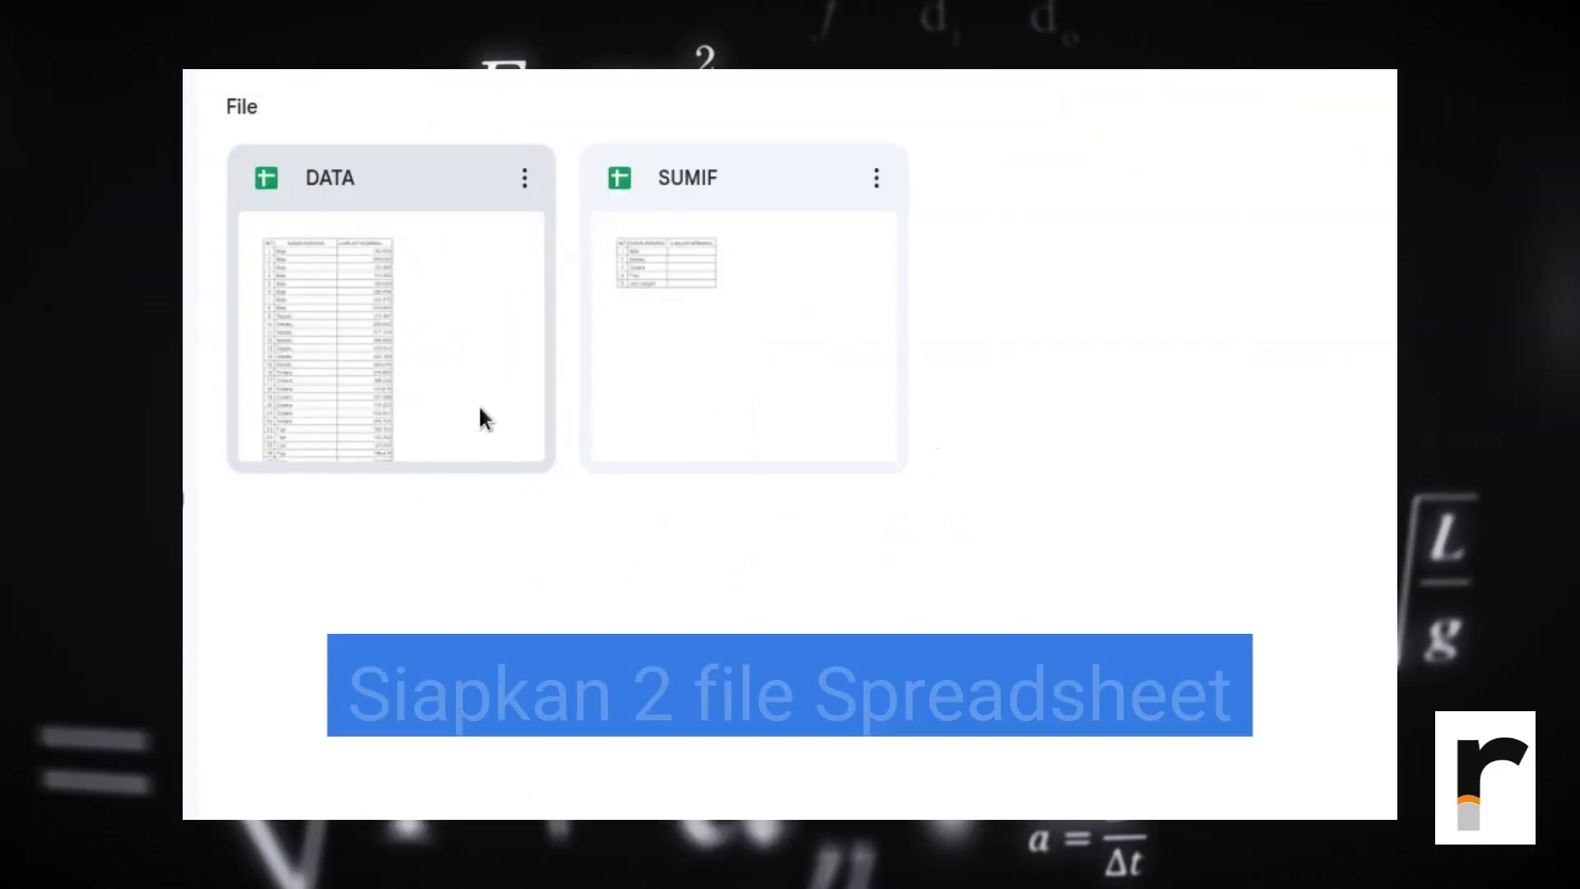
Step: Open the SUMIF spreadsheet and examine its item table in A1:C6, including the JUMLAH NOMINAL column
{"action": "left_click", "coordinate": [479, 416]}
{"action": "left_click", "coordinate": [664, 377]}
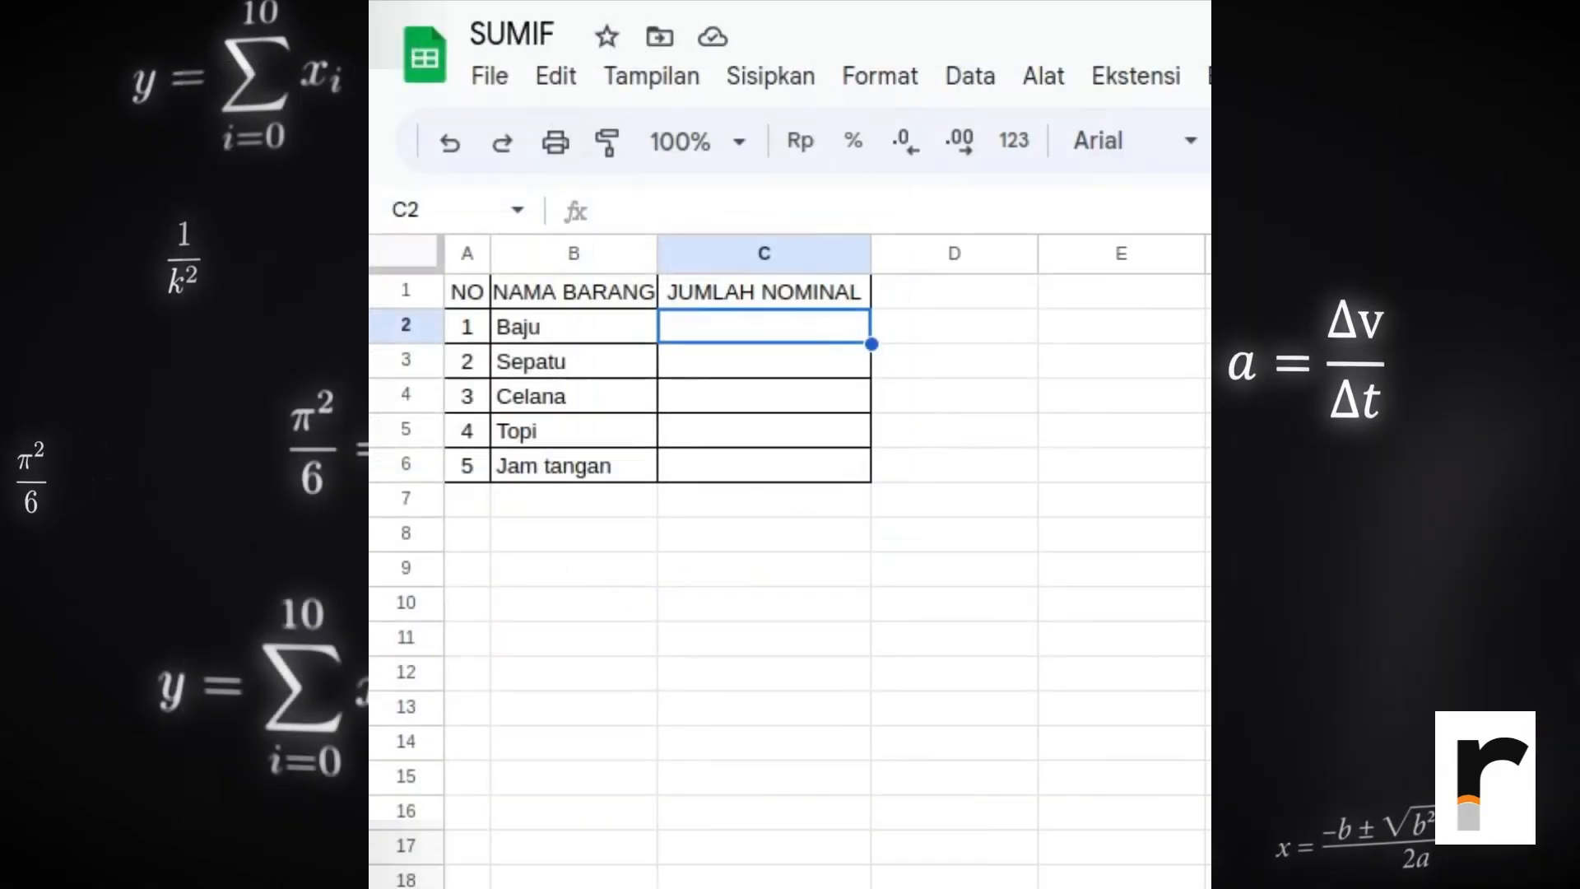
{"action": "left_click", "coordinate": [815, 369]}
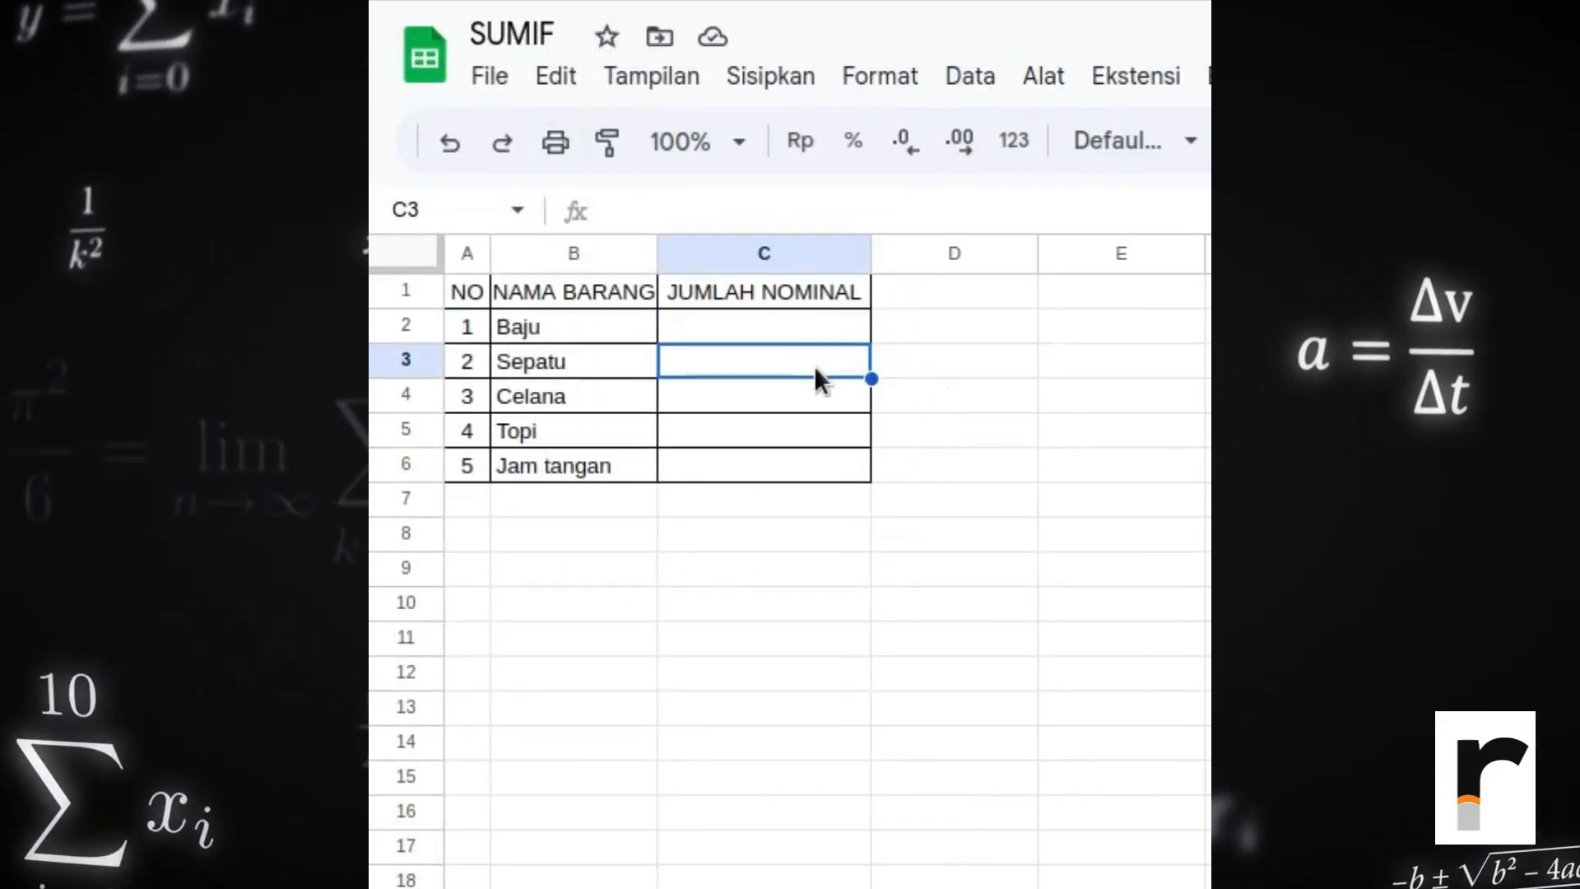
{"action": "left_click", "coordinate": [566, 336]}
{"action": "left_click", "coordinate": [564, 393]}
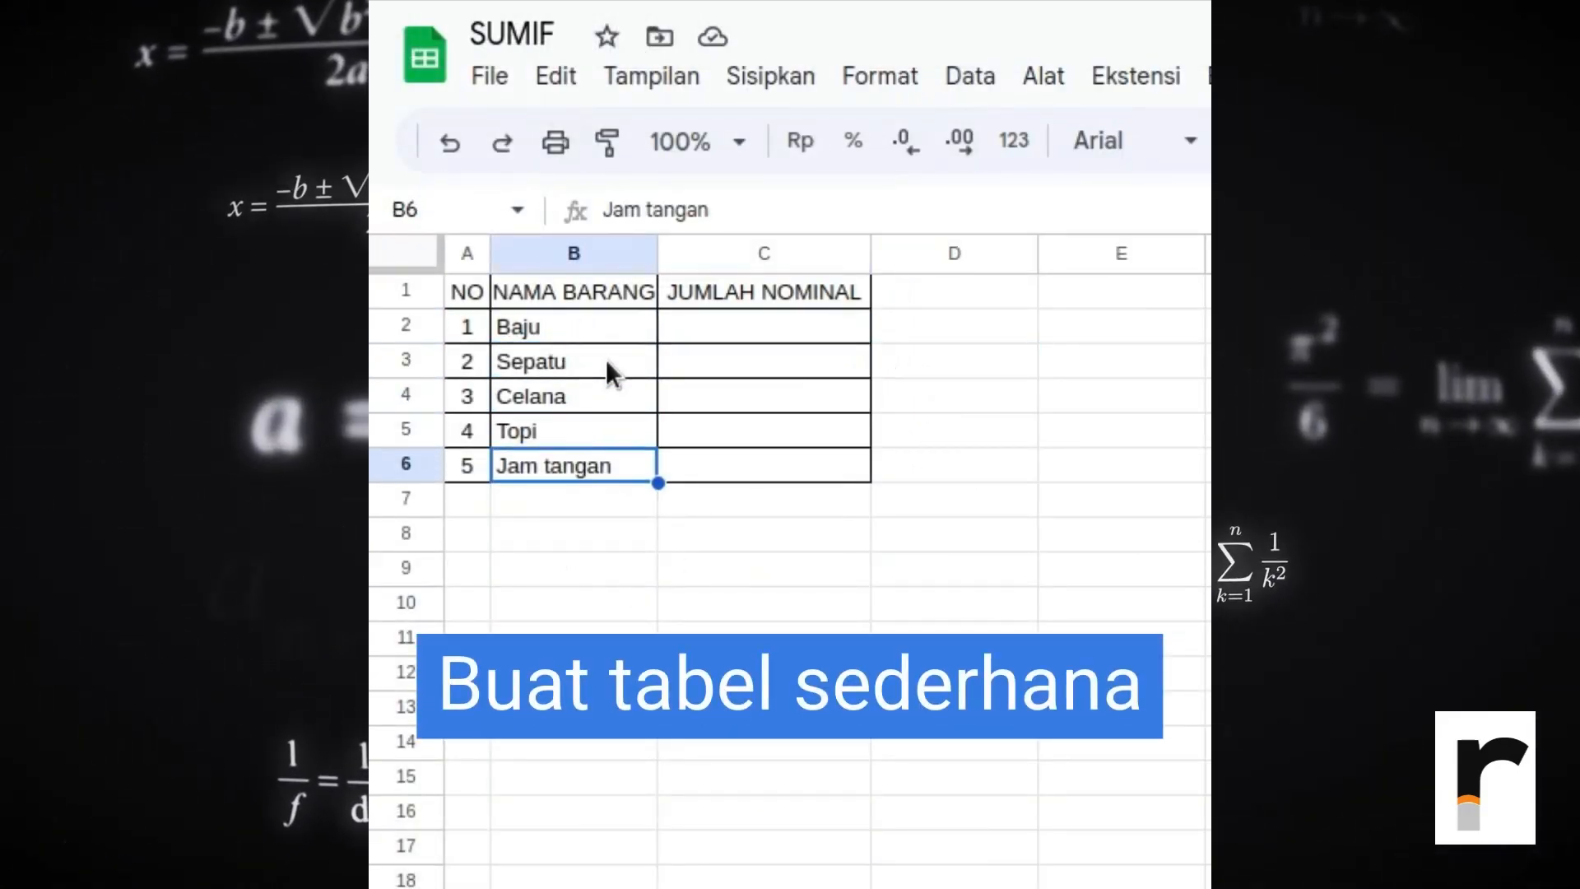
{"action": "left_click", "coordinate": [543, 321]}
{"action": "left_click", "coordinate": [466, 292]}
{"action": "left_click", "coordinate": [733, 466], "text": "shift"}
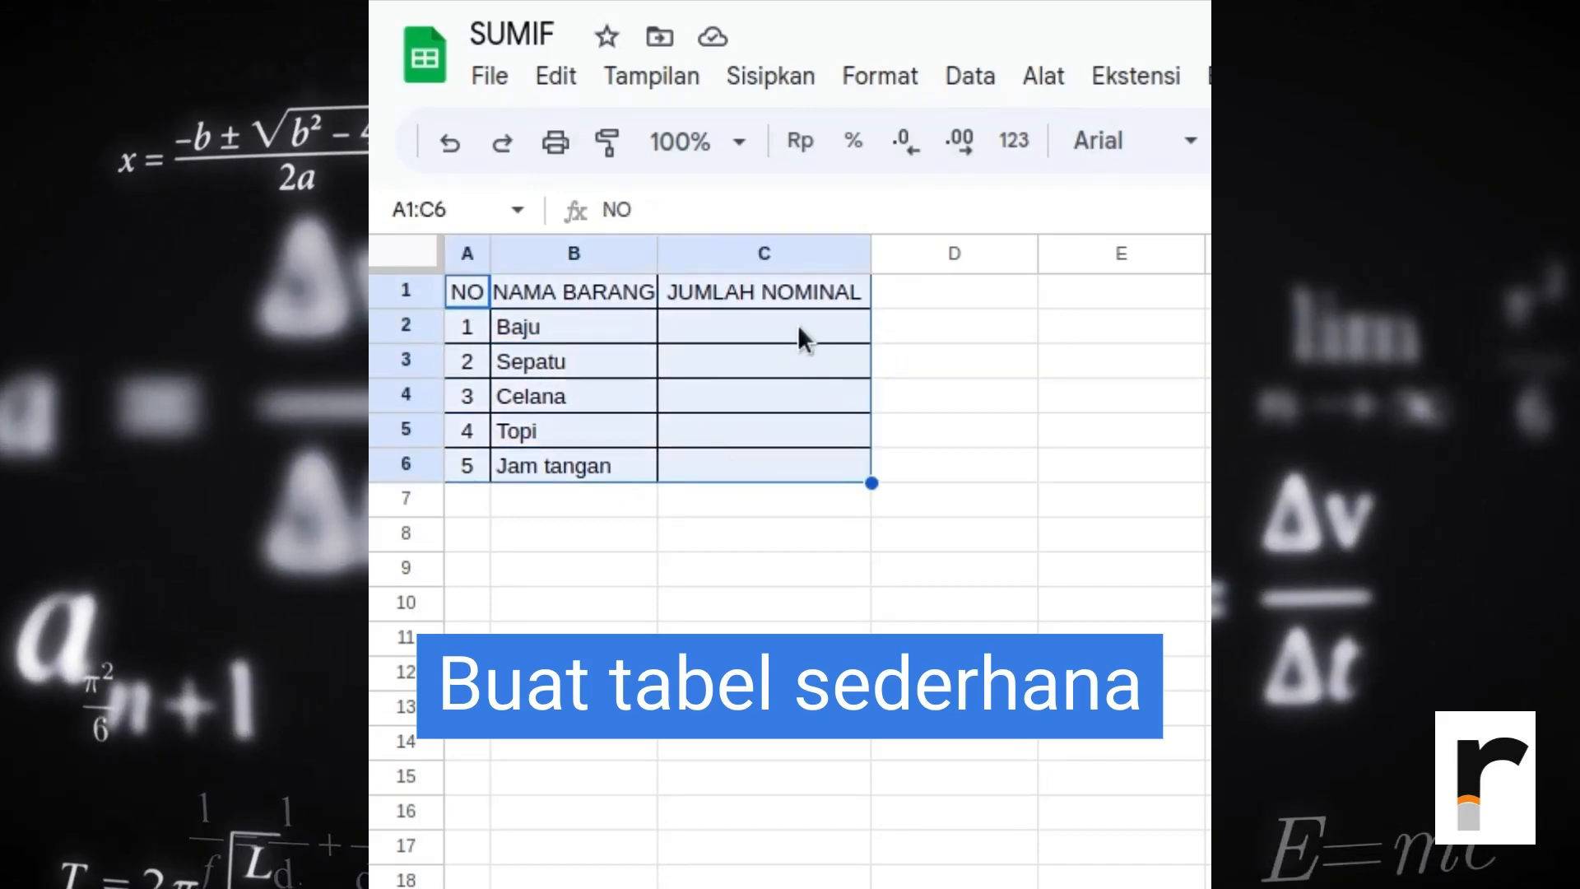
Step: Start a formula in C2, the Baju total, with IMPORTRANGE nested inside QUERY
{"action": "left_click", "coordinate": [797, 324]}
{"action": "type", "text": "="}
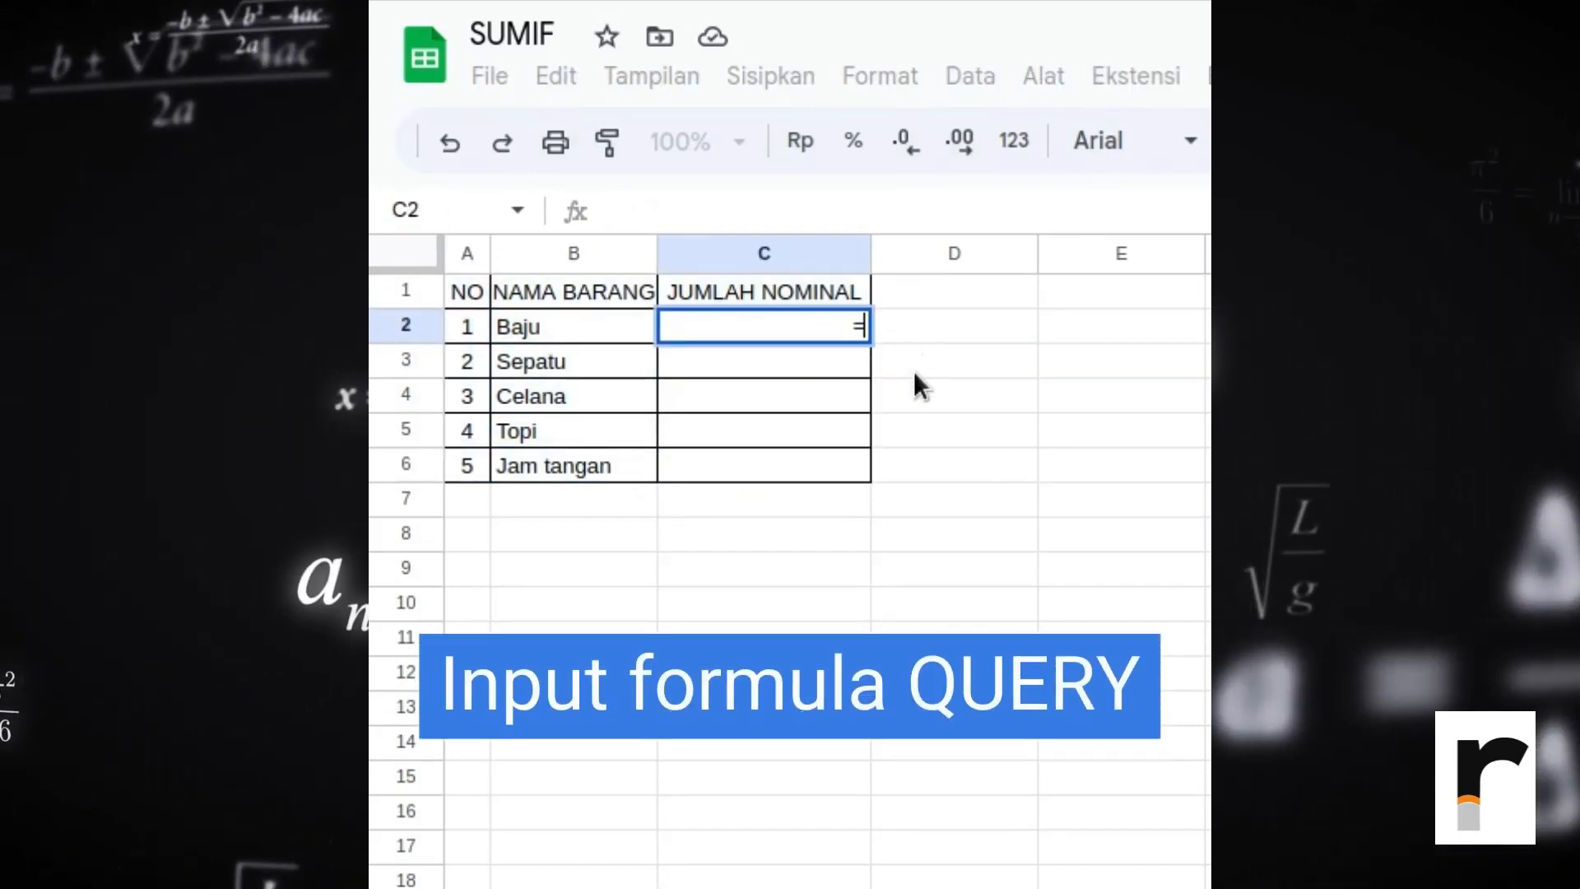
{"action": "type", "text": "QUE"}
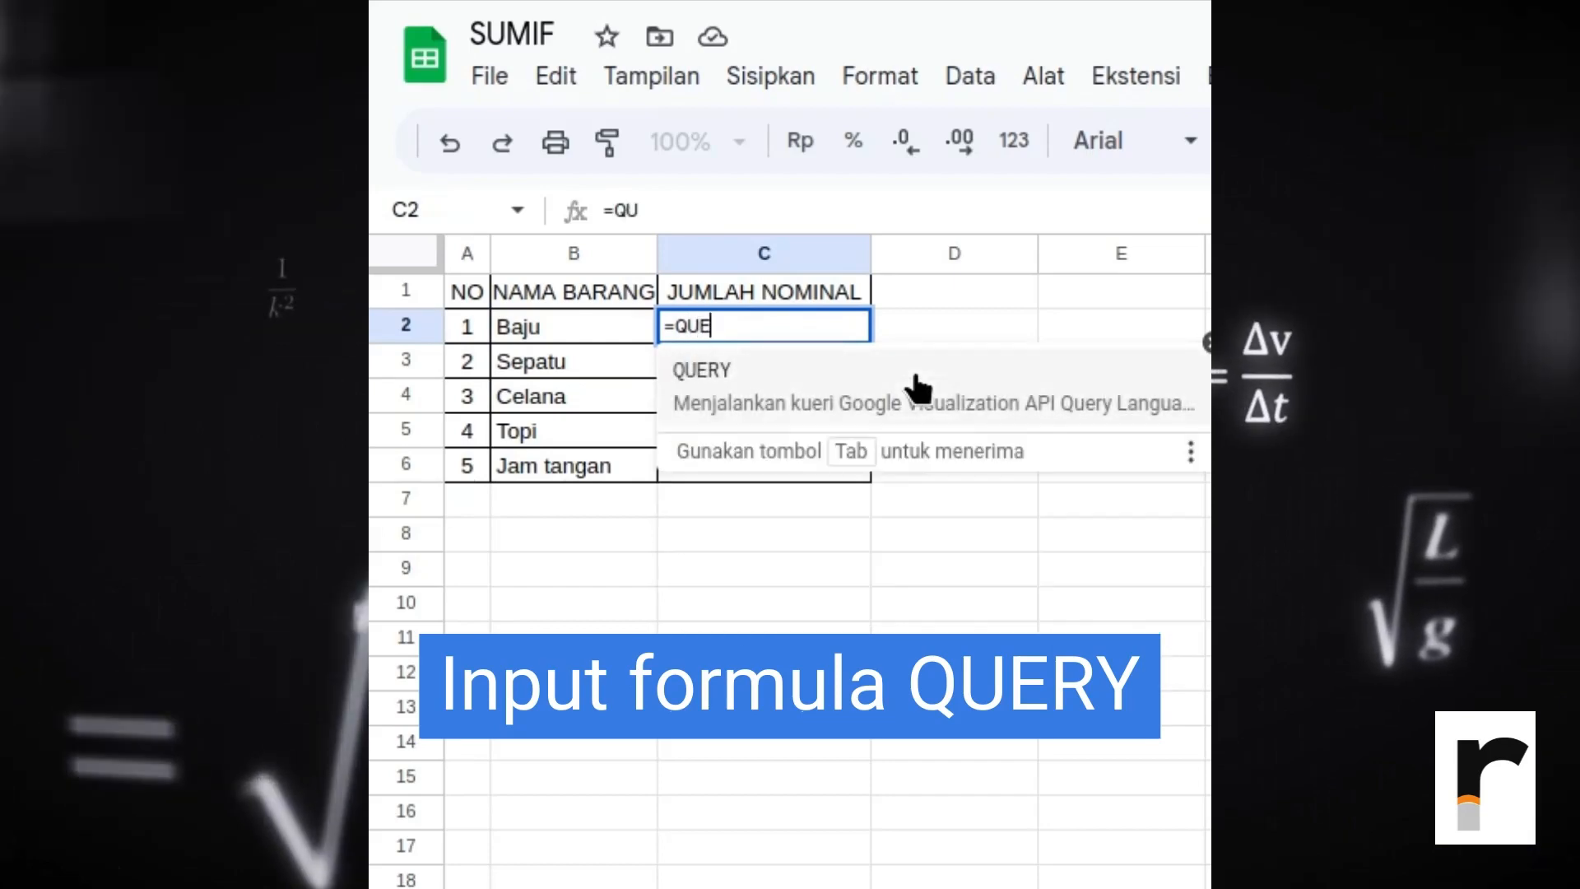
{"action": "key", "text": "Tab"}
{"action": "type", "text": "IMPO"}
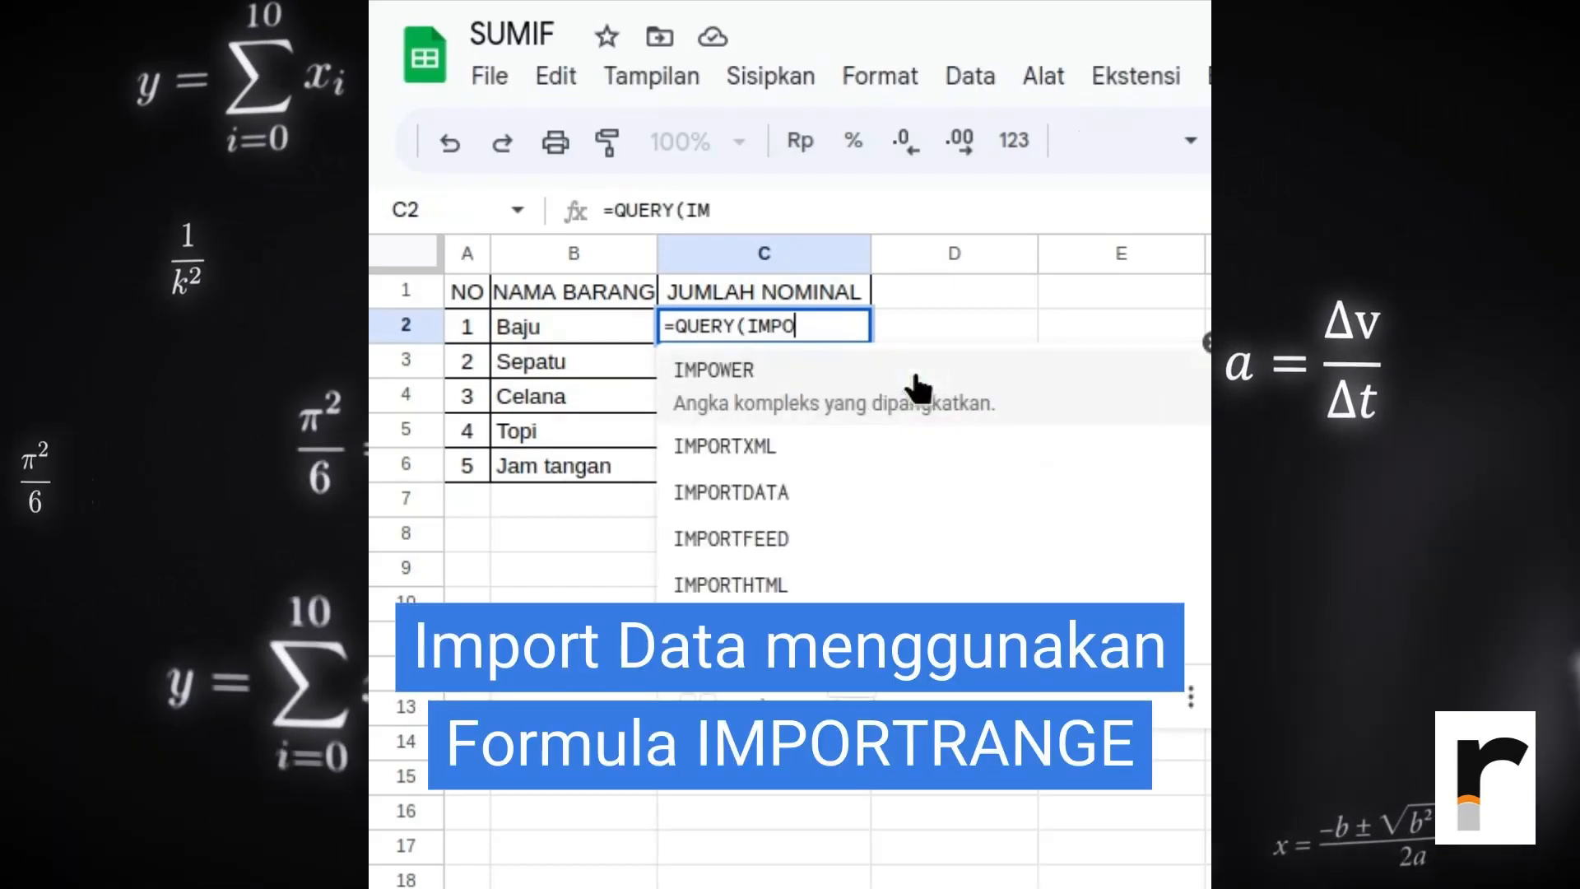
{"action": "type", "text": "R"}
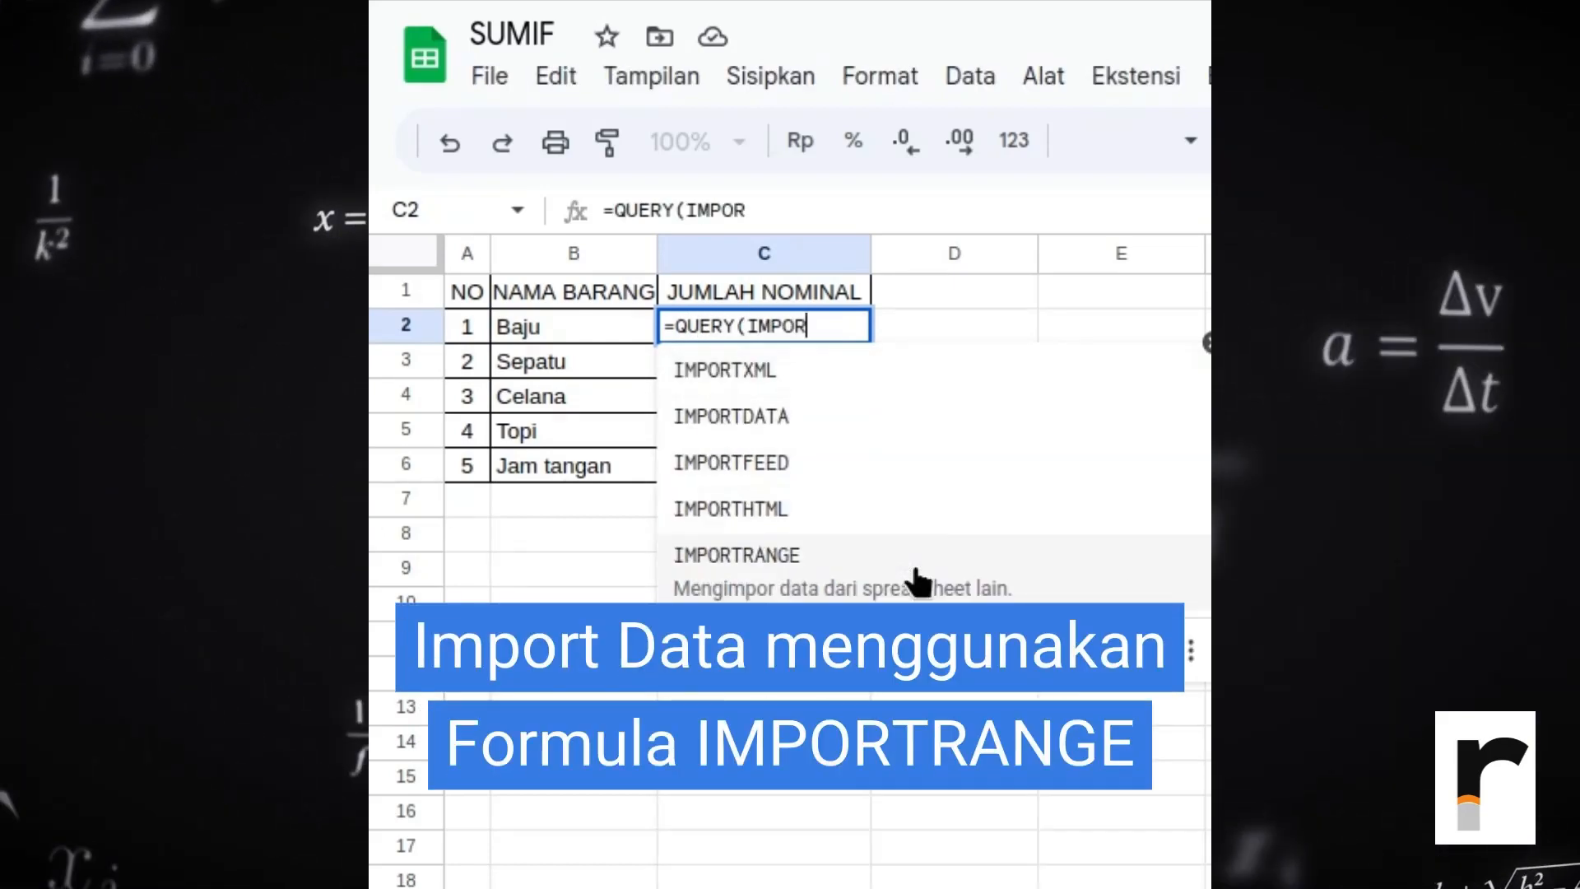
{"action": "left_click", "coordinate": [916, 561]}
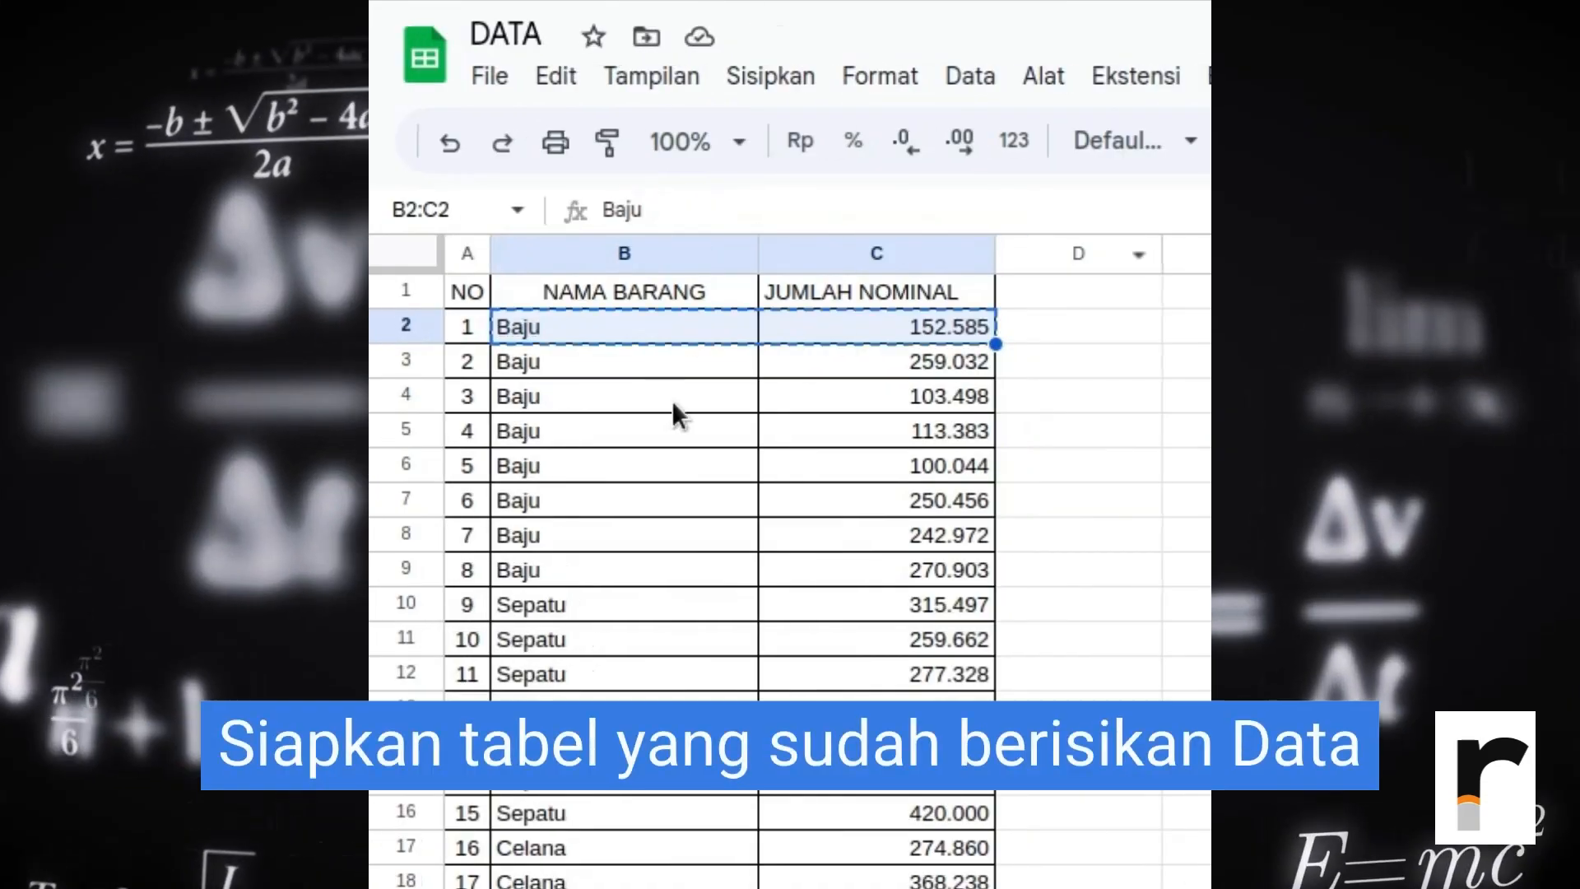
Step: Examine the source table in the DATA spreadsheet, especially the NAMA BARANG and JUMLAH NOMINAL columns
{"action": "left_click", "coordinate": [527, 323]}
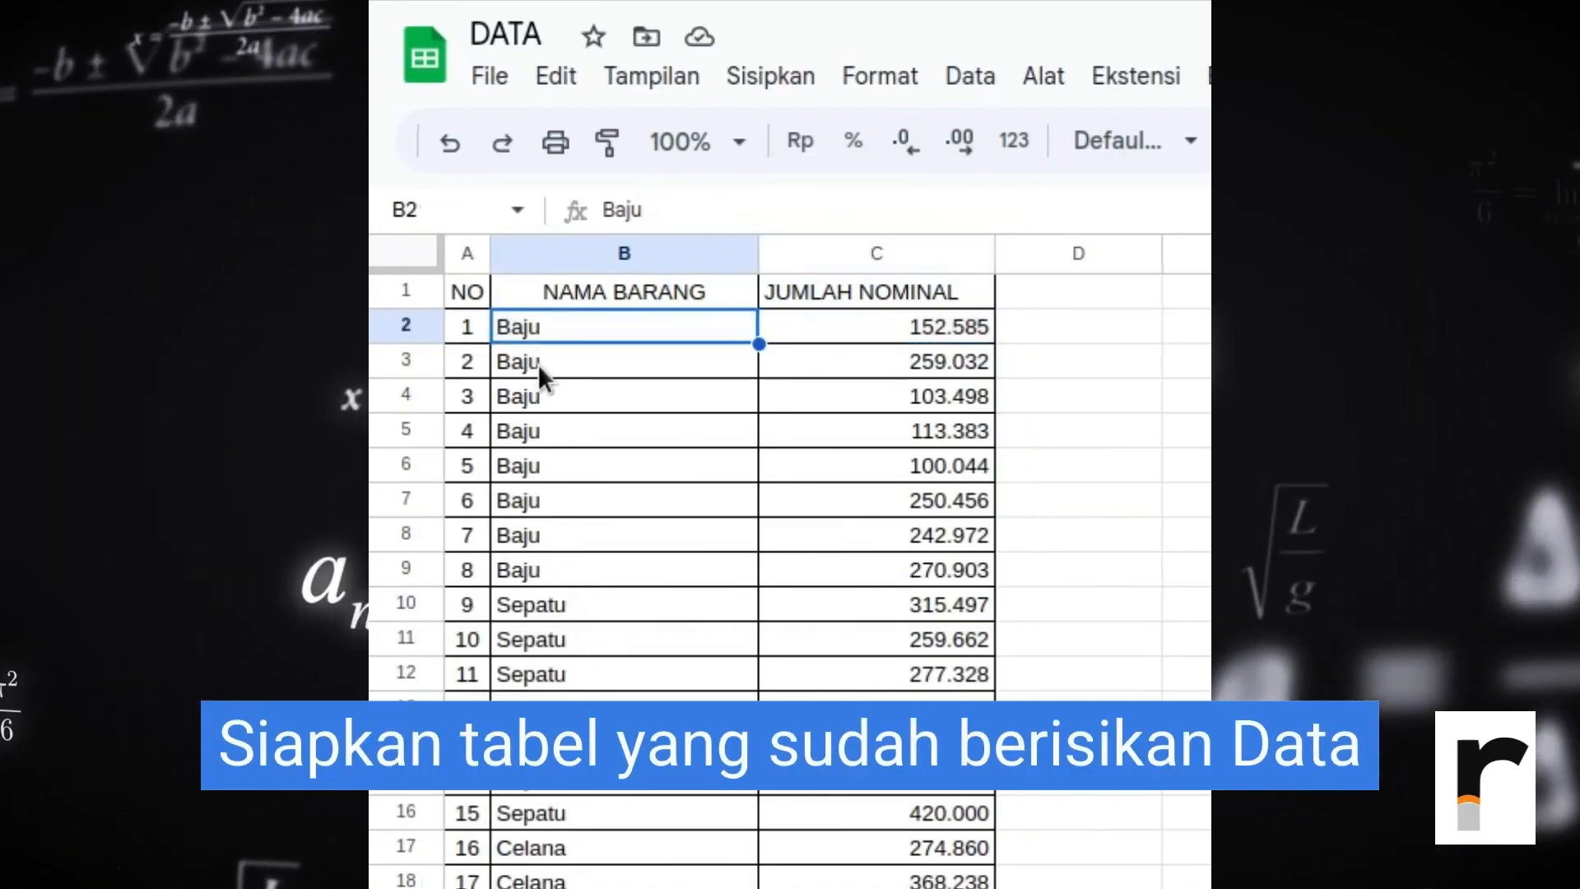
{"action": "mouse_move", "coordinate": [481, 286]}
{"action": "left_mouse_down"}
{"action": "mouse_move", "coordinate": [946, 888]}
{"action": "mouse_move", "coordinate": [471, 882]}
{"action": "mouse_move", "coordinate": [501, 289]}
{"action": "mouse_move", "coordinate": [478, 286]}
{"action": "left_mouse_up"}
{"action": "scroll", "coordinate": [683, 576], "scroll_direction": "down", "scroll_amount": 6}
{"action": "scroll", "coordinate": [471, 882], "scroll_direction": "up", "scroll_amount": 6}
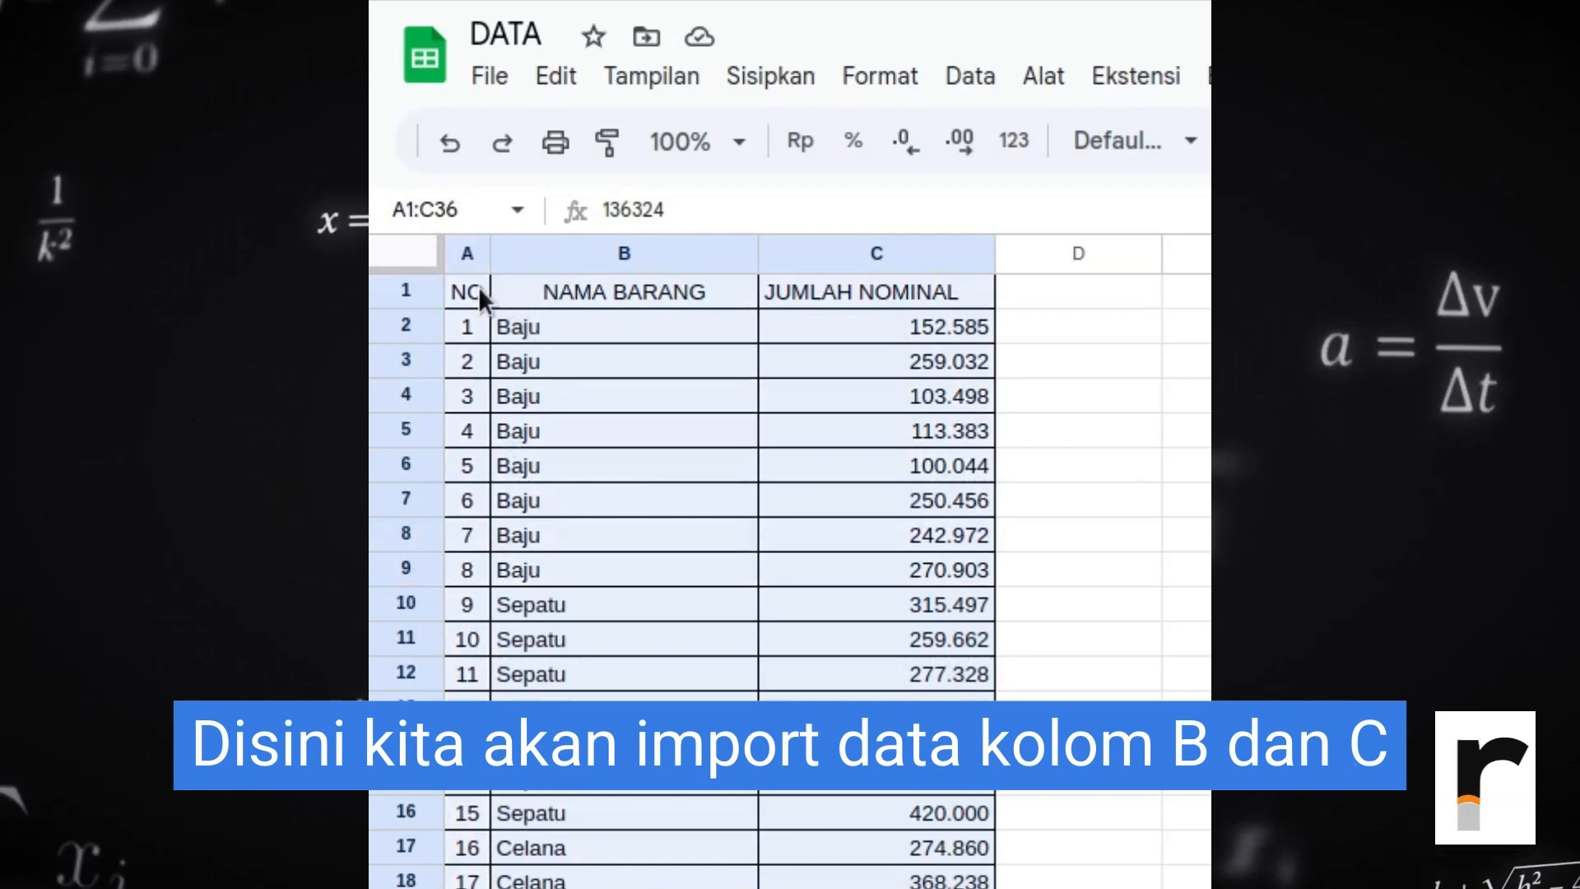
{"action": "left_click", "coordinate": [640, 336]}
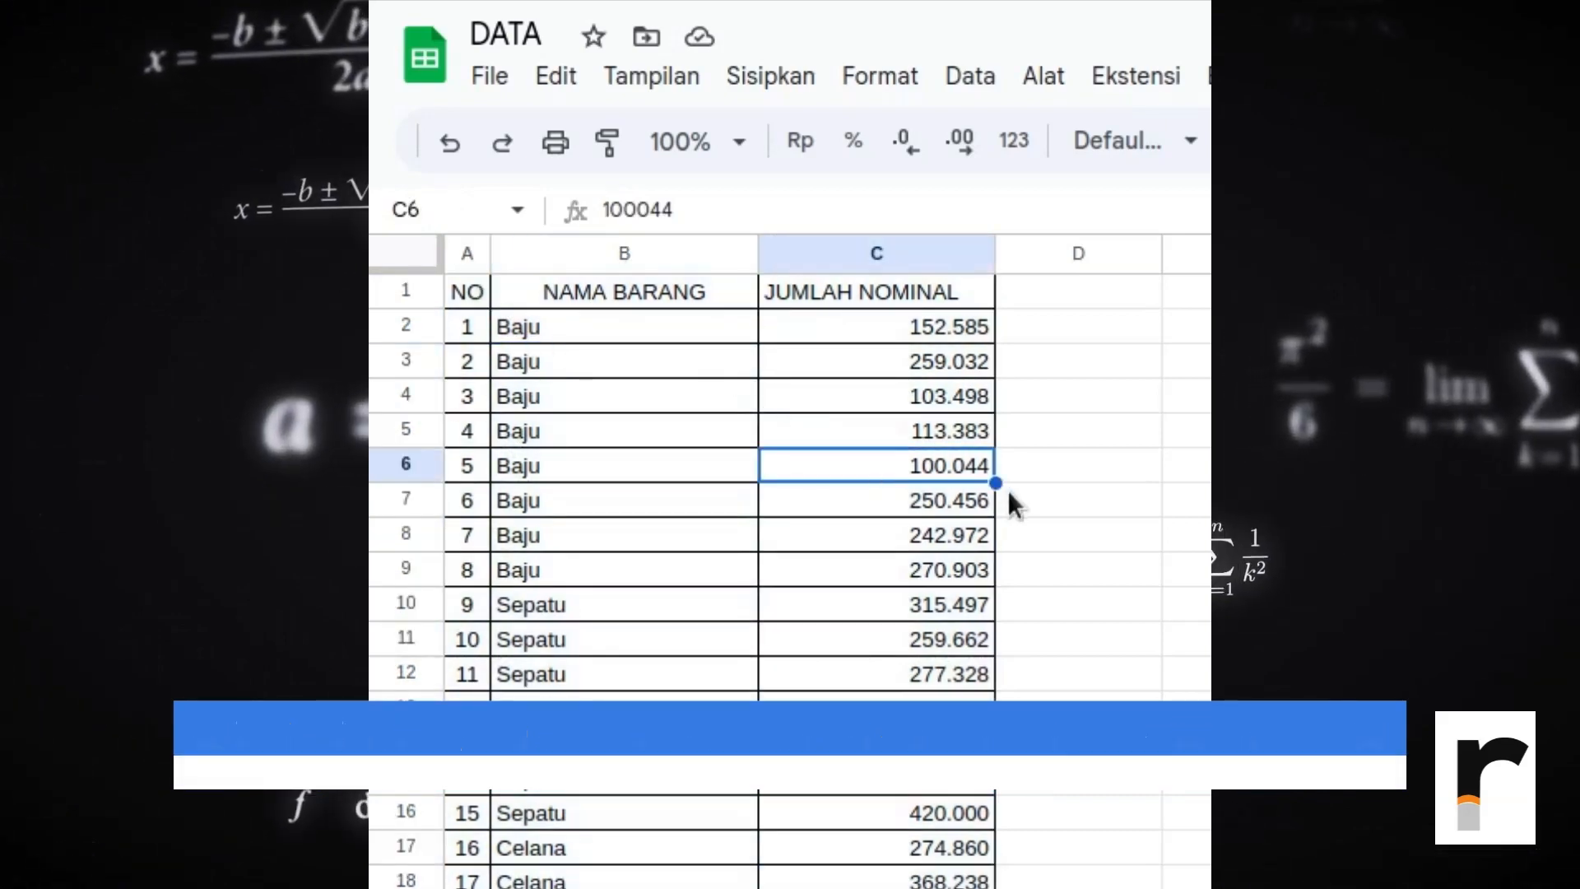
{"action": "left_click", "coordinate": [1068, 435]}
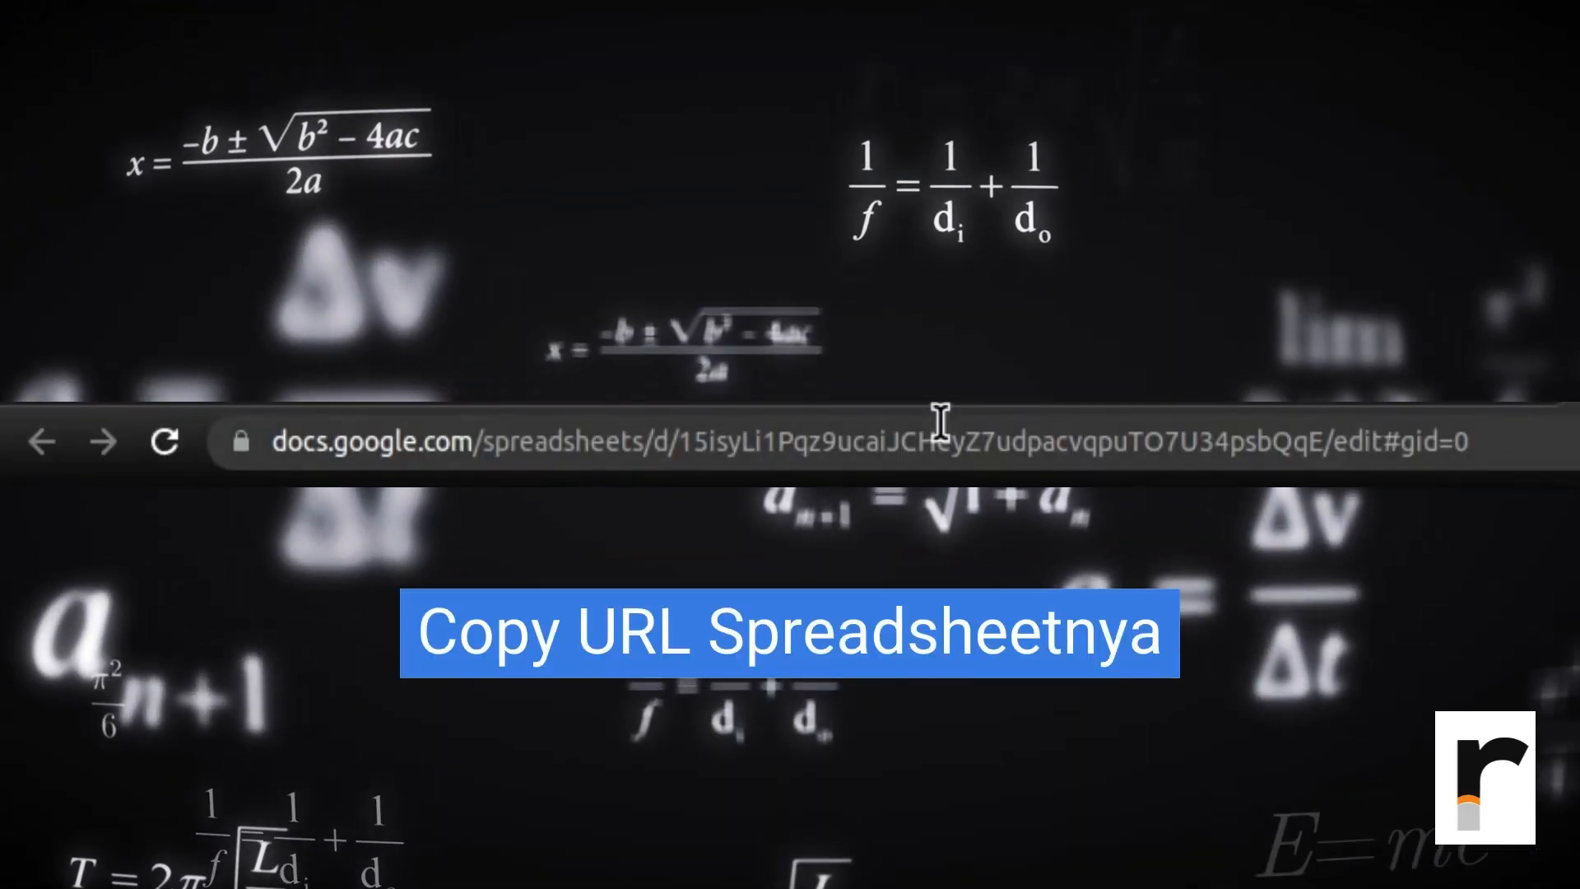
Step: Copy the full URL of the DATA spreadsheet
{"action": "left_click", "coordinate": [934, 436]}
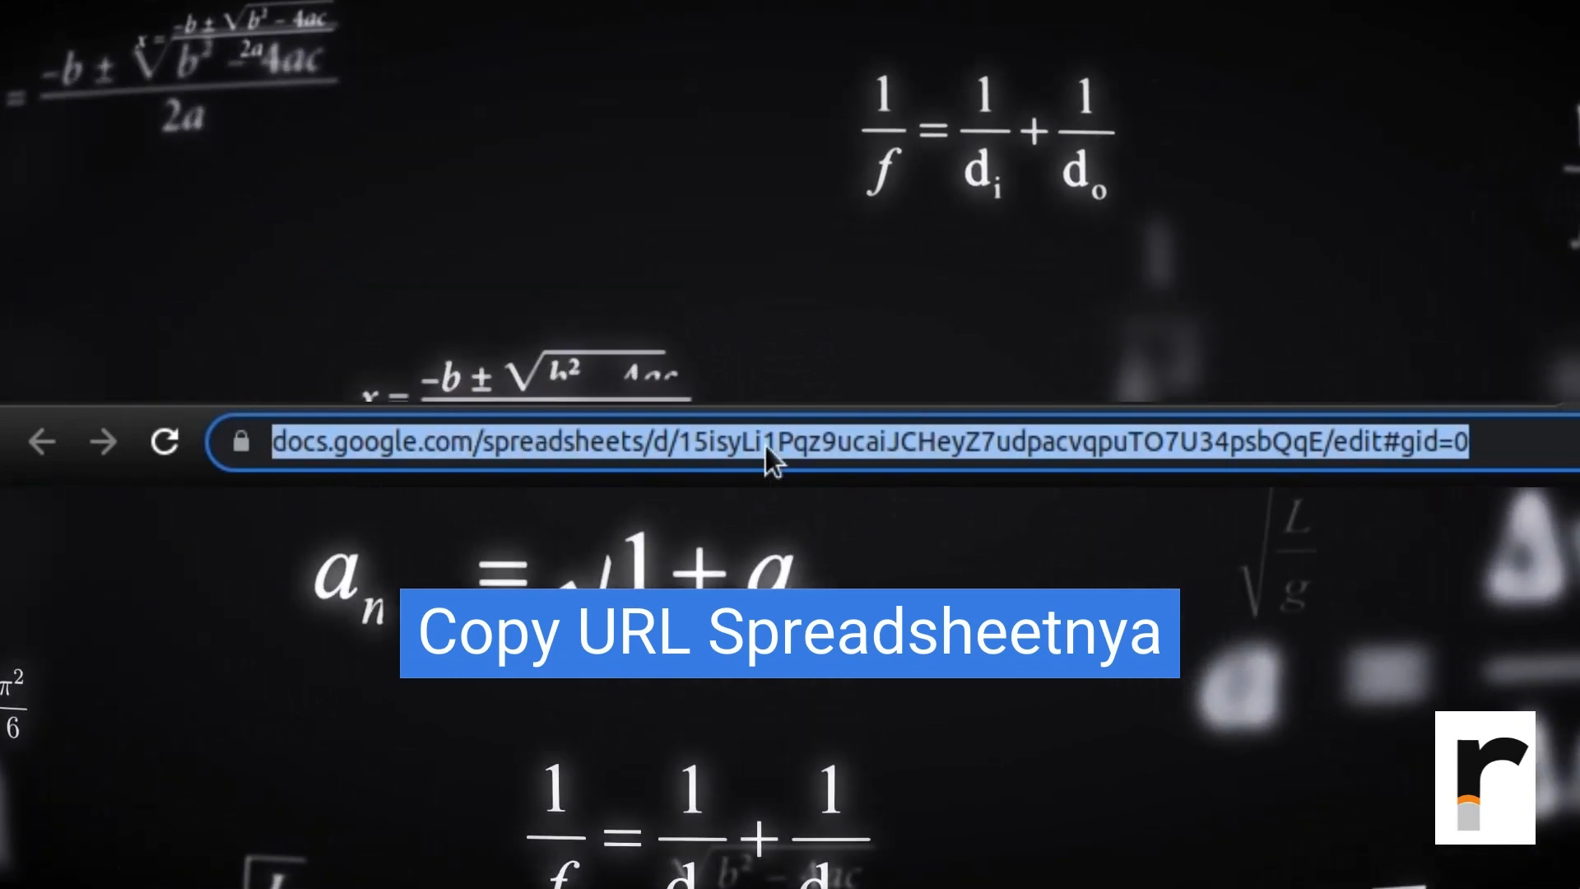
{"action": "right_click", "coordinate": [1361, 459]}
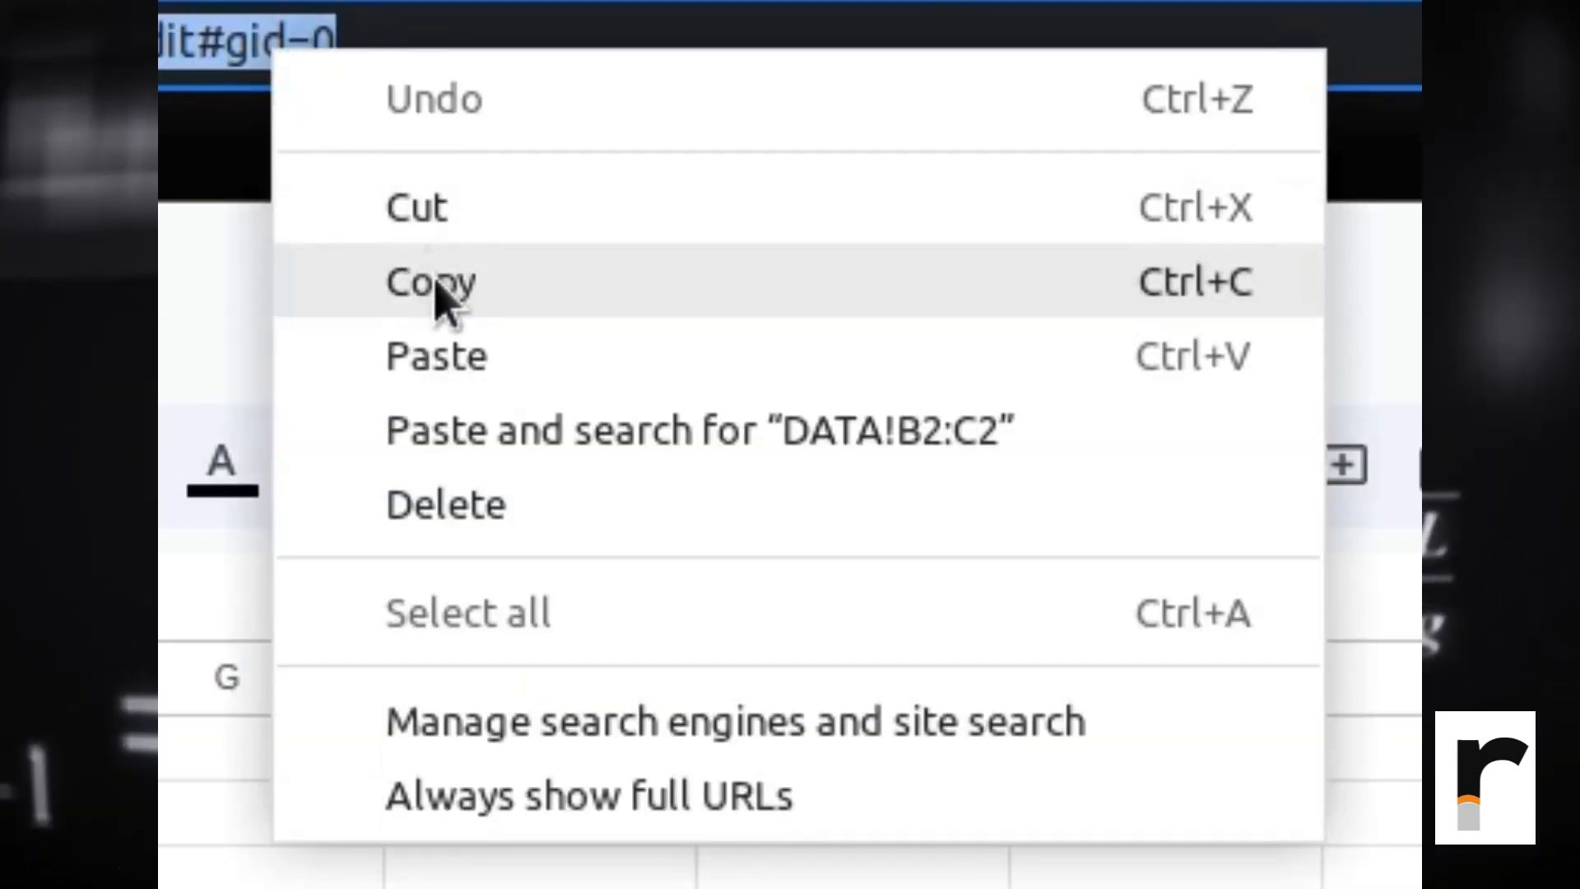
{"action": "left_click", "coordinate": [436, 282]}
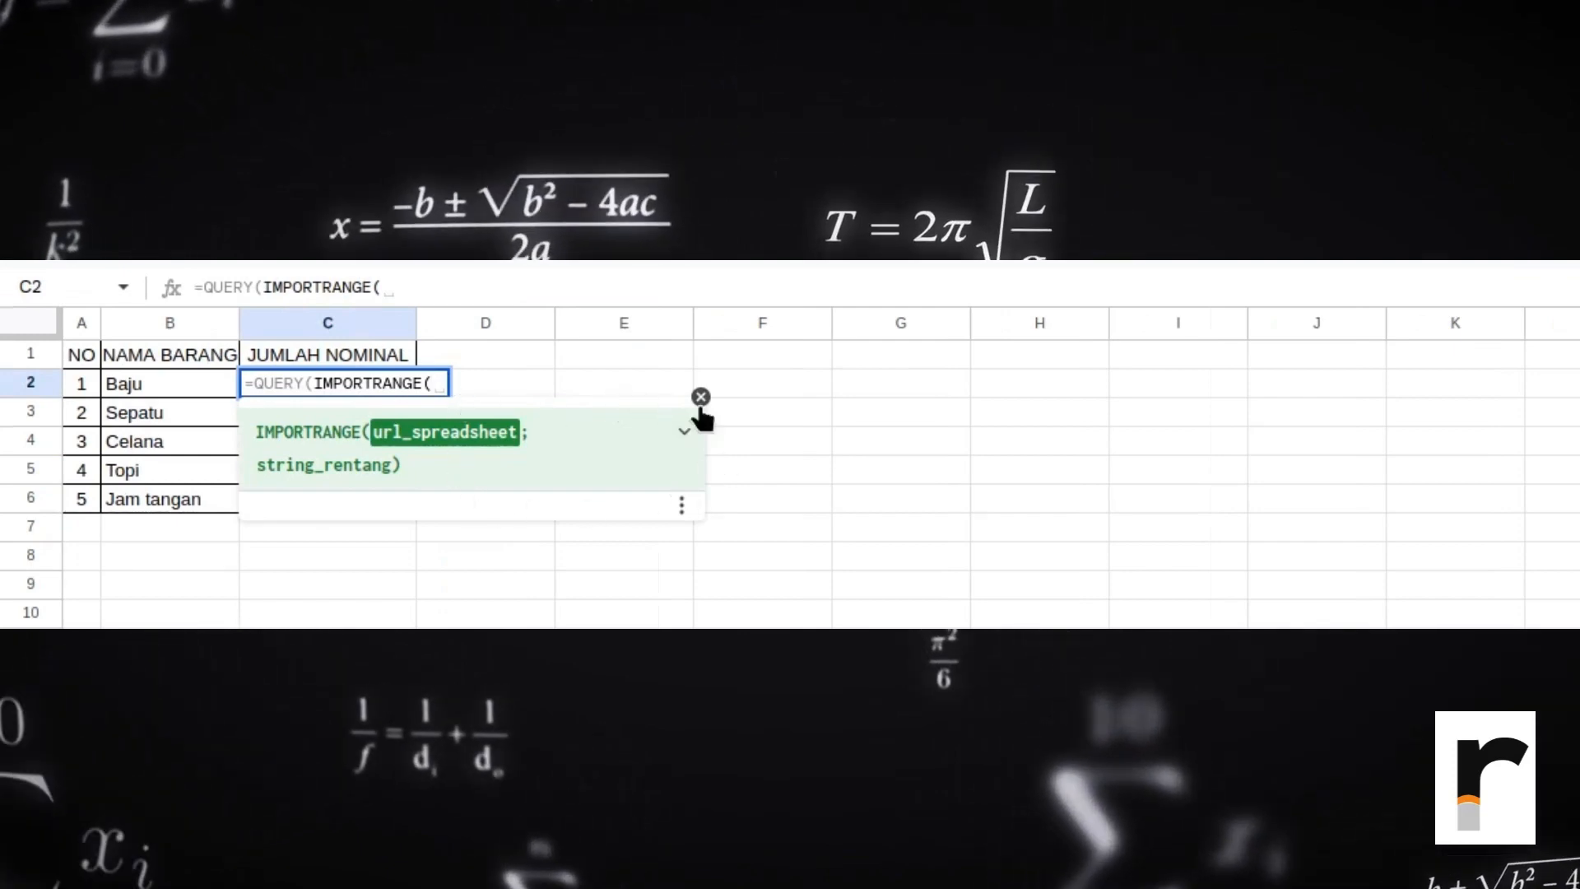
Step: Paste the DATA spreadsheet's URL in quotes as the first IMPORTRANGE argument in cell C2 of SUMIF, followed by a semicolon
{"action": "left_click", "coordinate": [700, 397]}
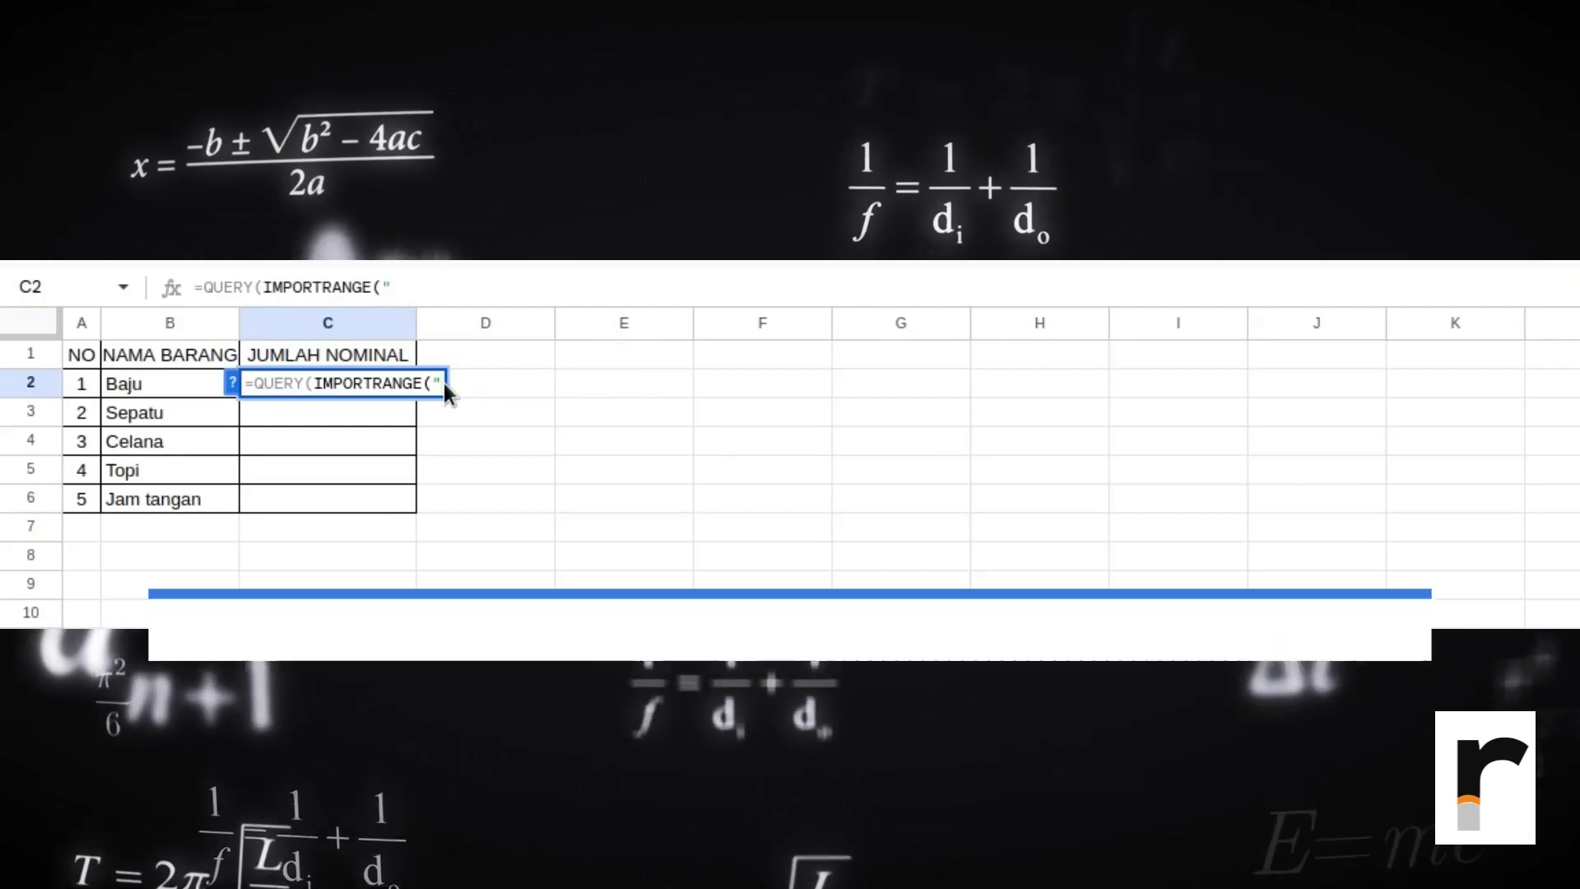
{"action": "type", "text": "\""}
{"action": "key", "text": "ctrl+v"}
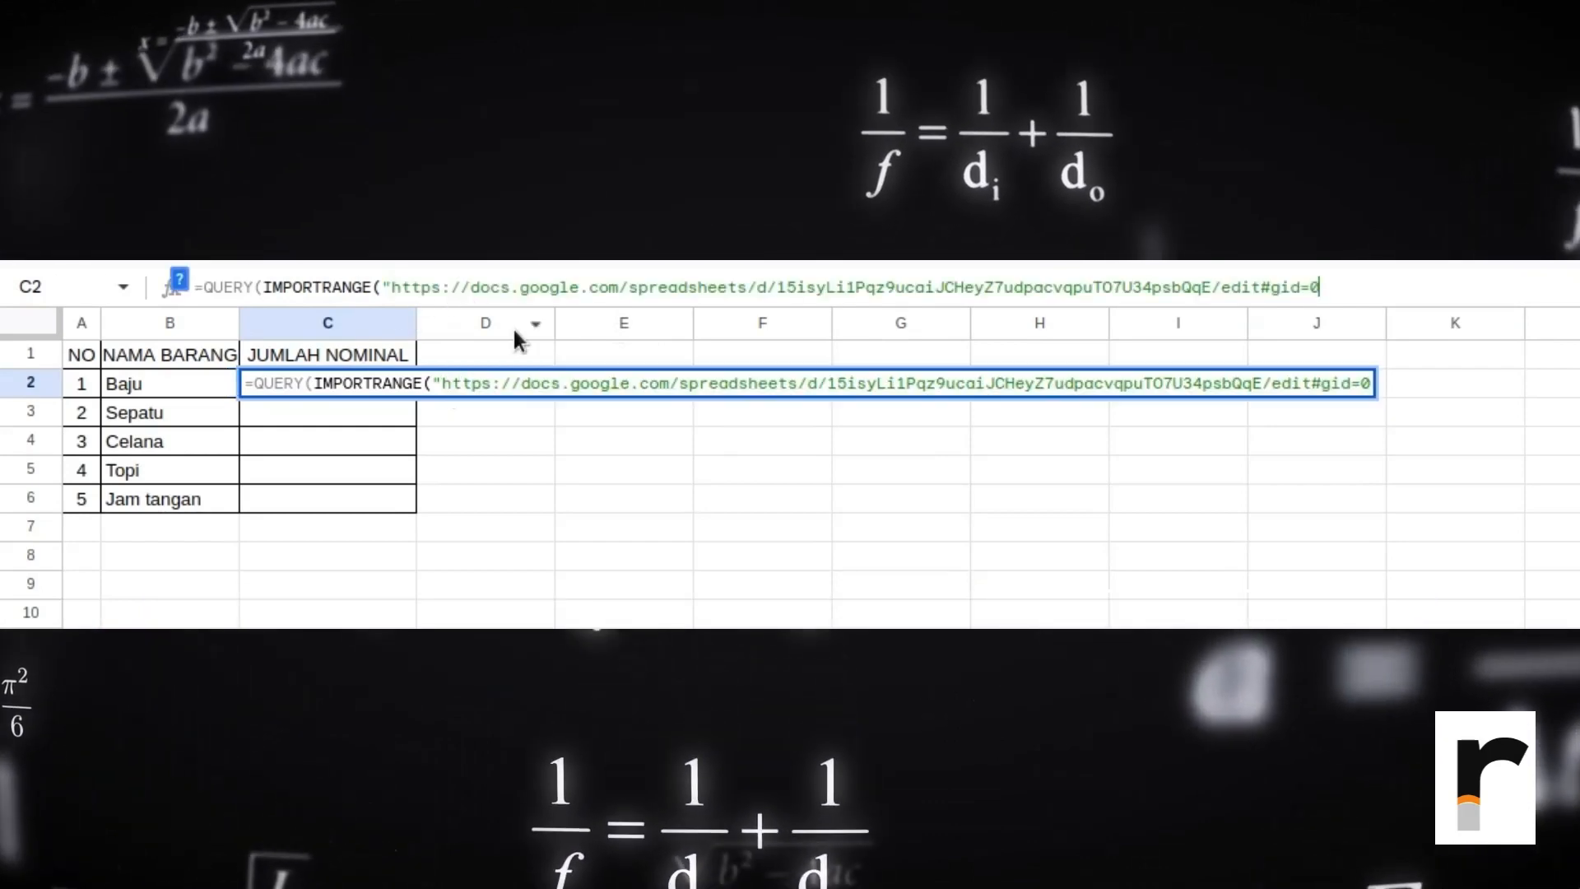
{"action": "type", "text": "\";"}
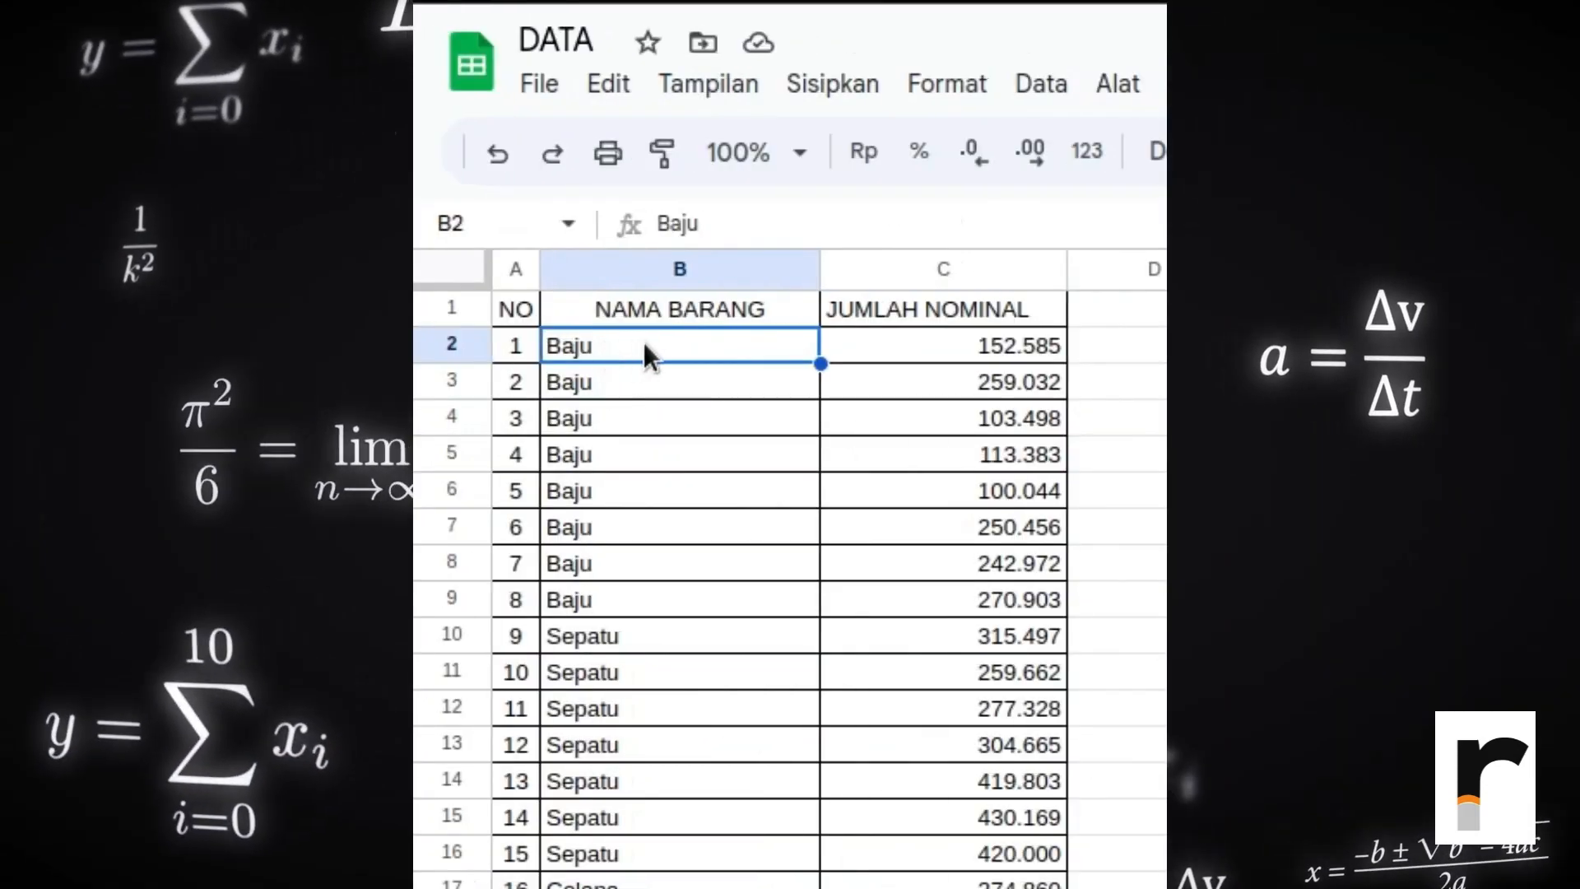
Step: Select cells B2:C36 in the DATA spreadsheet and copy the range reference
{"action": "left_click_drag", "start_coordinate": [644, 342], "coordinate": [945, 703]}
{"action": "scroll", "coordinate": [946, 702], "scroll_direction": "up", "scroll_amount": 8}
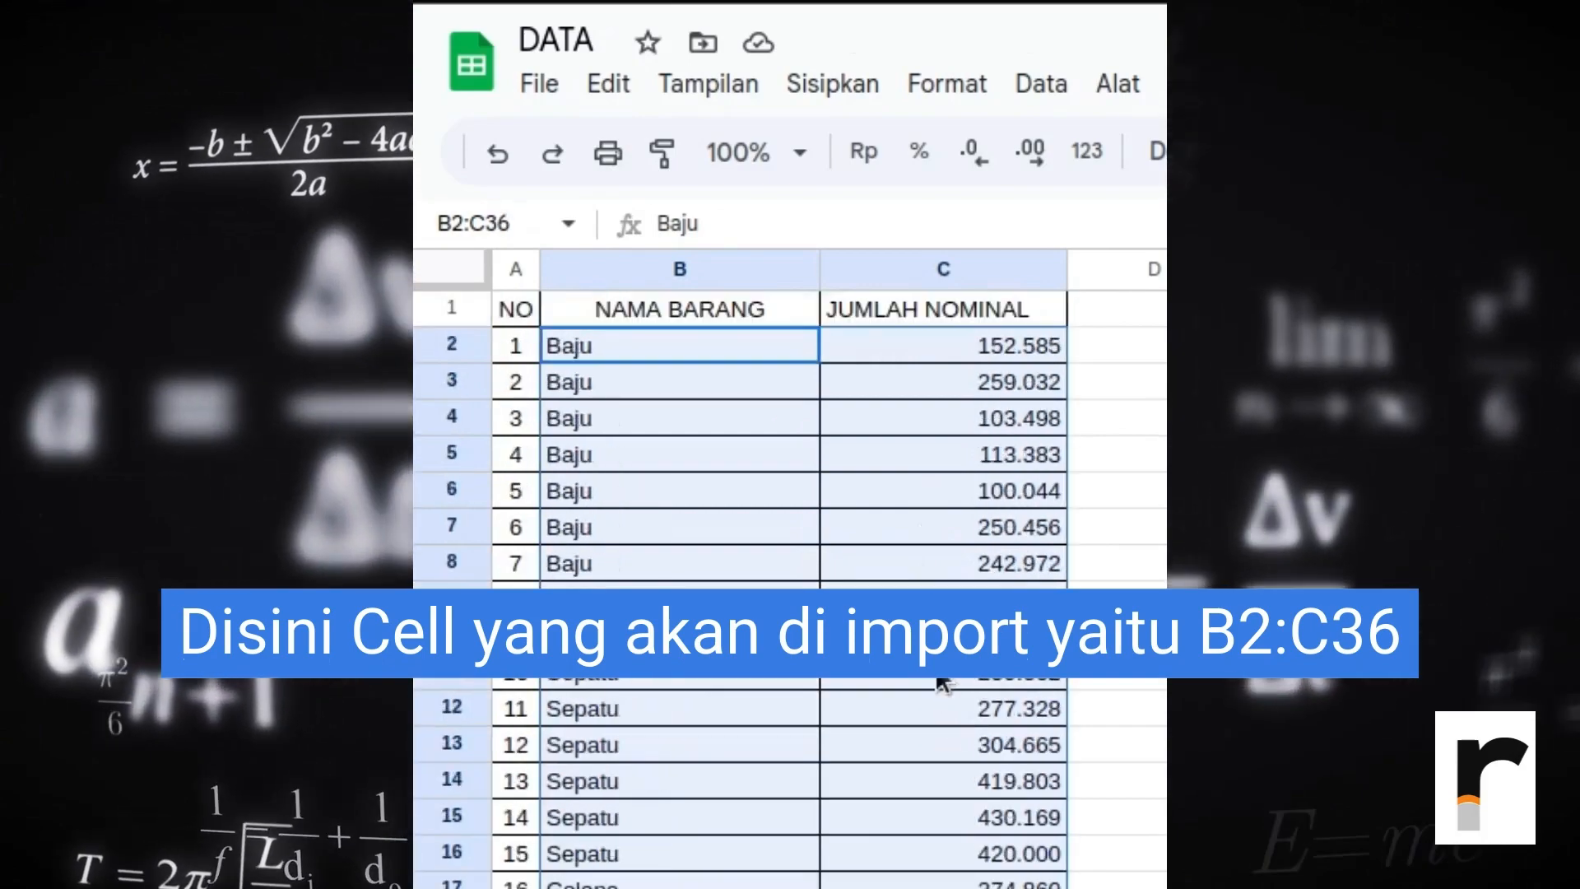
{"action": "left_click", "coordinate": [510, 224]}
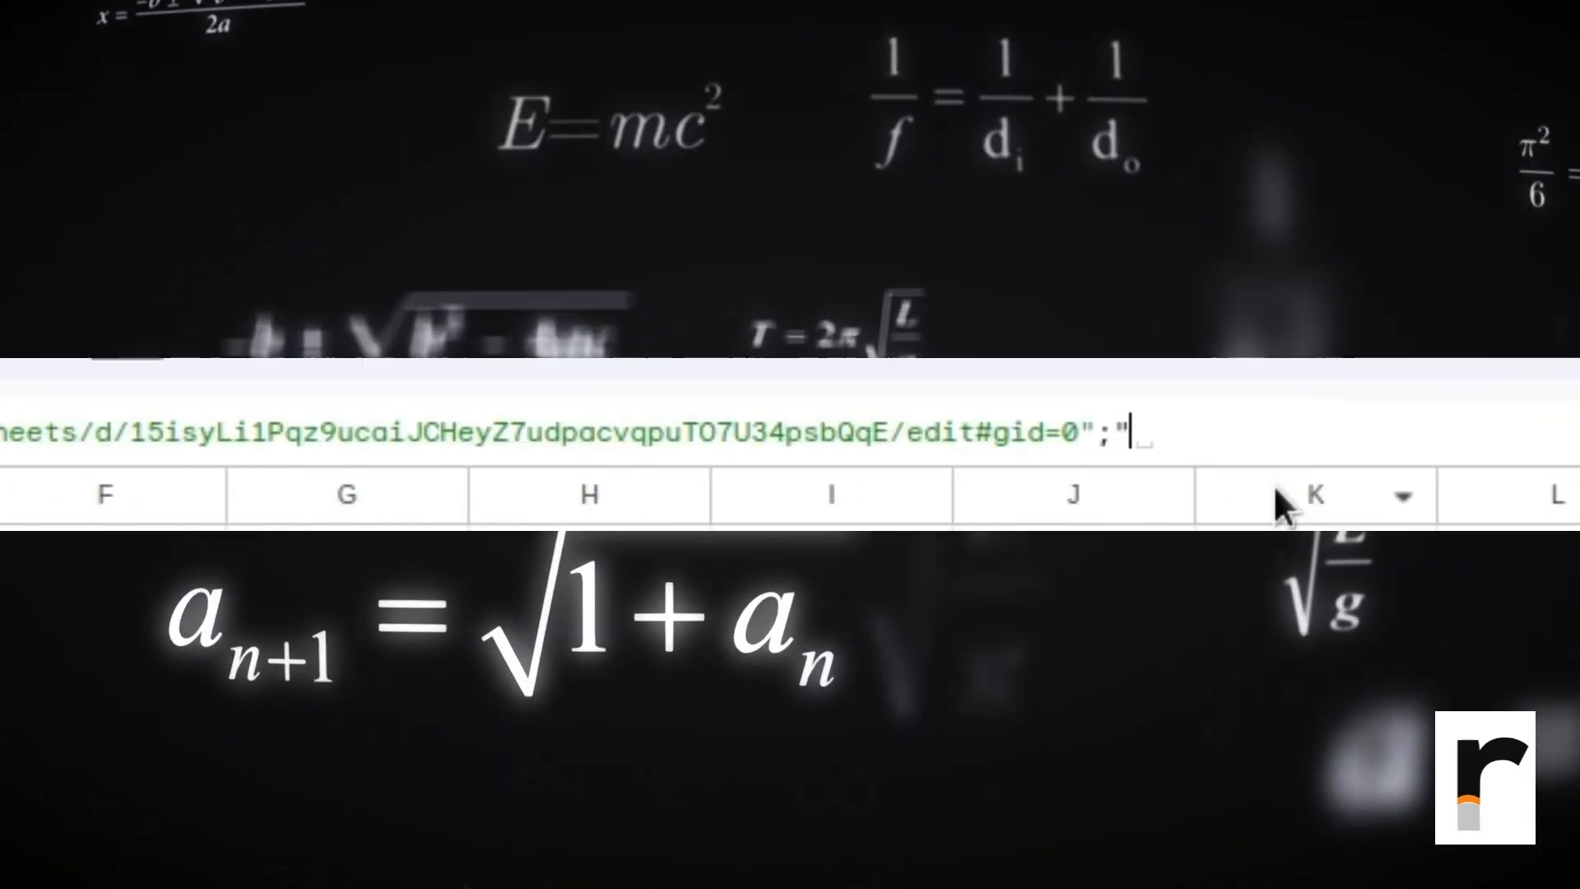
Step: Enter "DATA!B2:C" as the IMPORTRANGE range in the SUMIF formula, leaving the end row open, and close the function
{"action": "type", "text": "DATA!"}
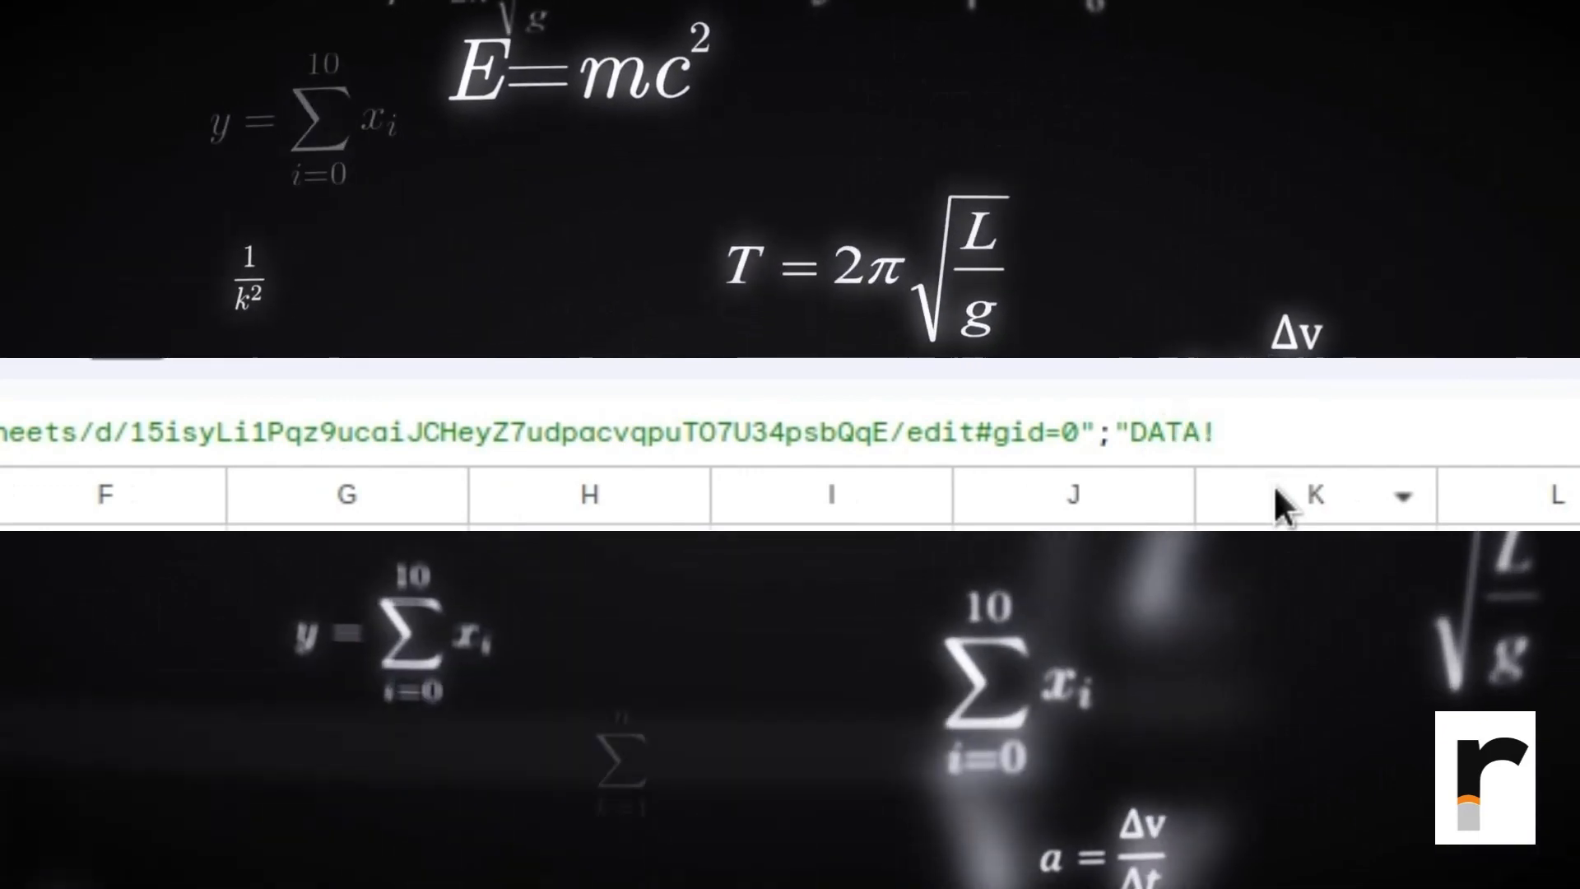
{"action": "key", "text": "ctrl+v"}
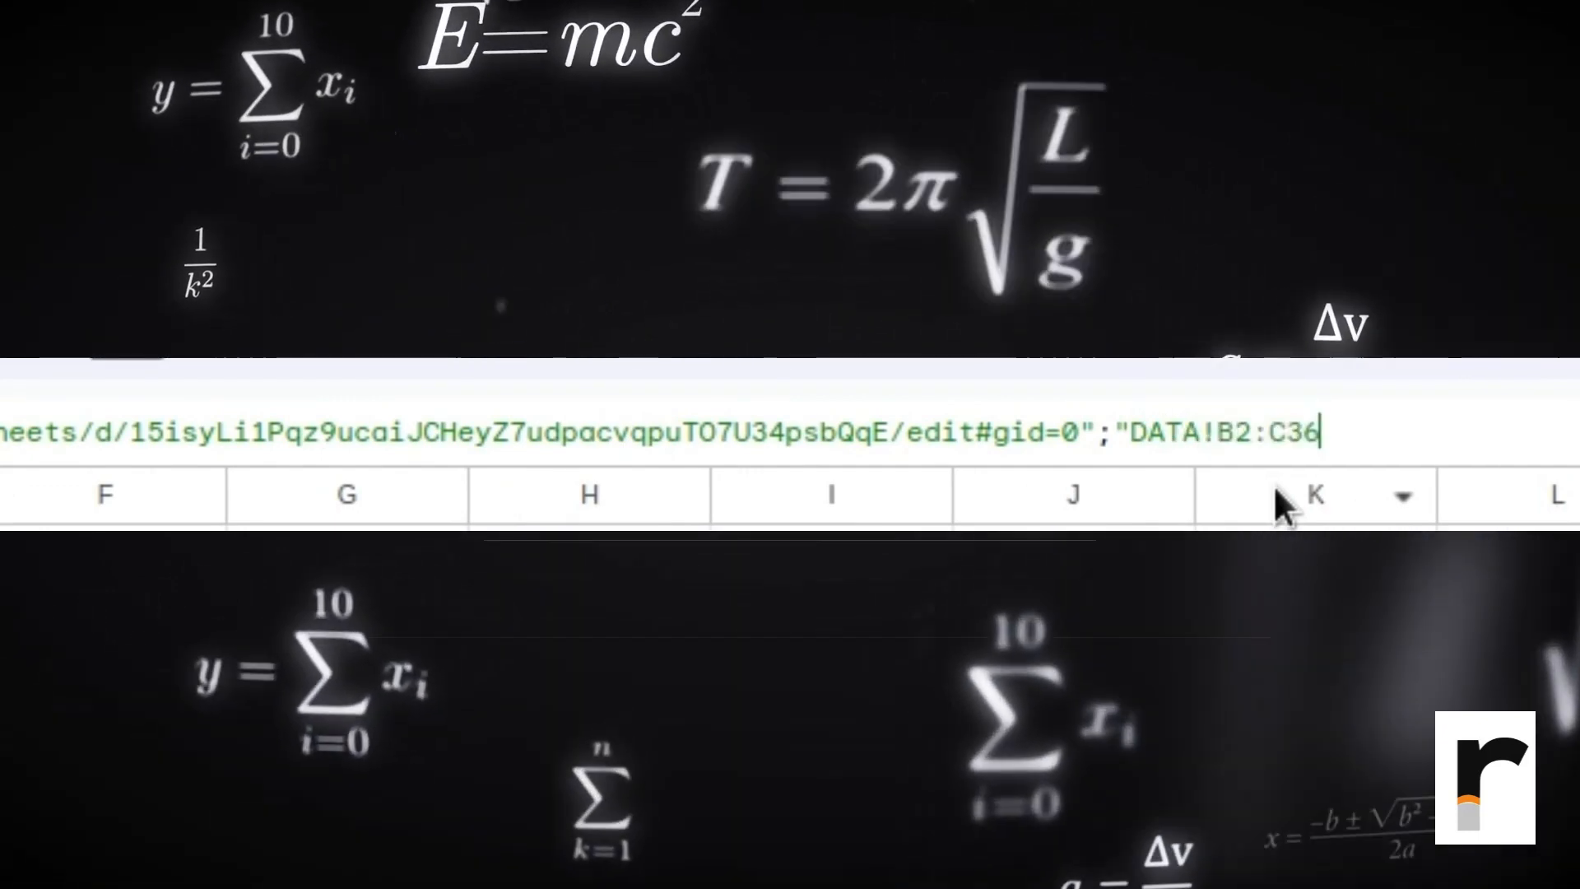
{"action": "key", "text": "BackSpace"}
{"action": "key", "text": "BackSpace"}
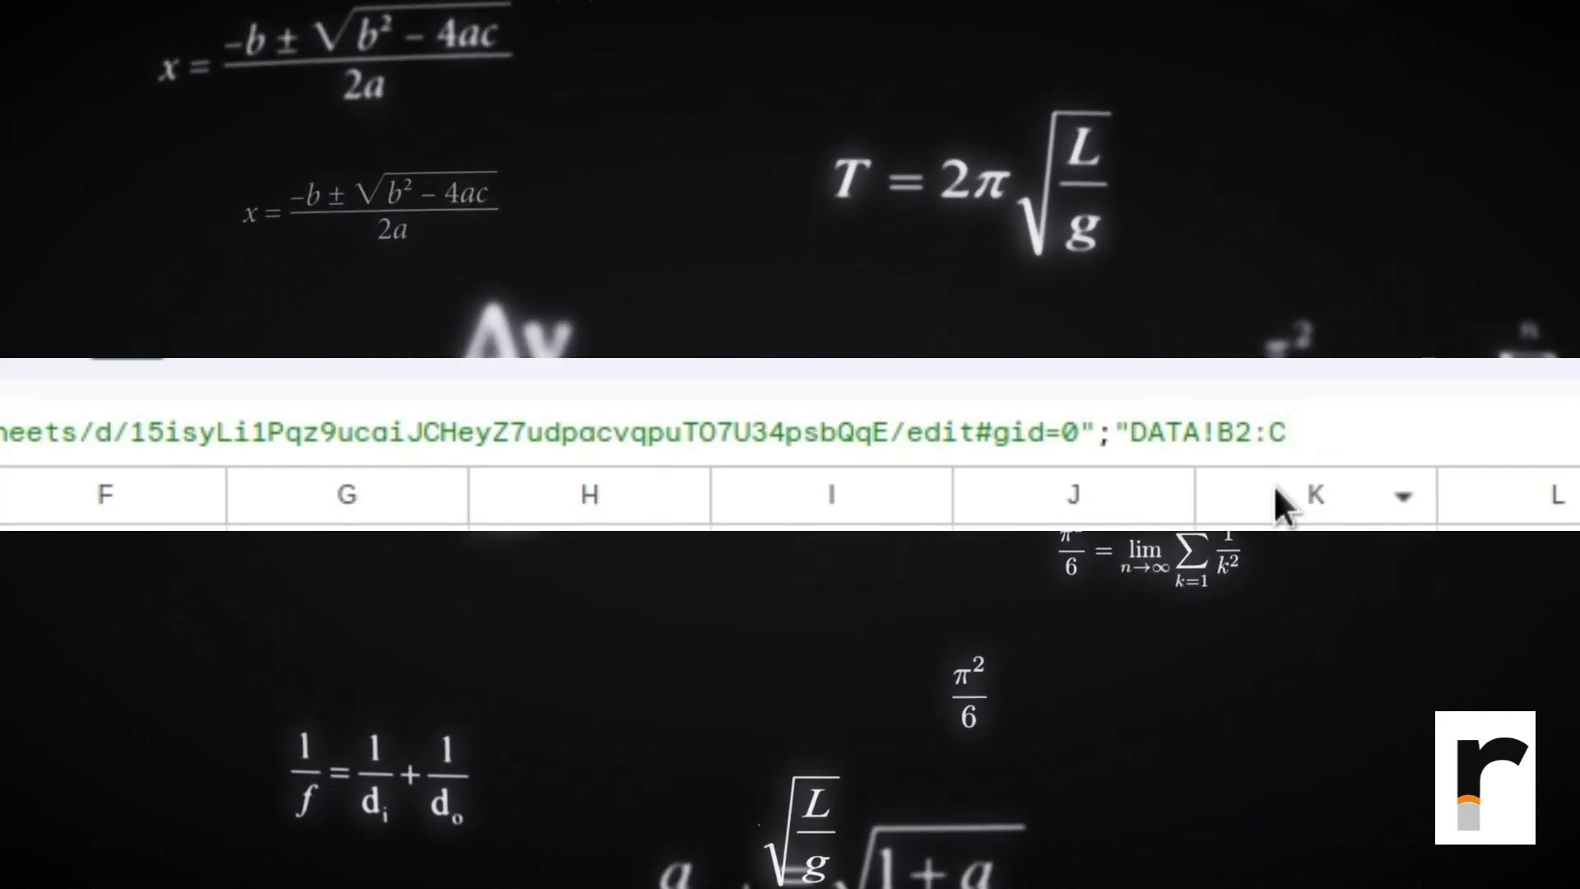
{"action": "type", "text": "\";\"DATA!B2:C\")"}
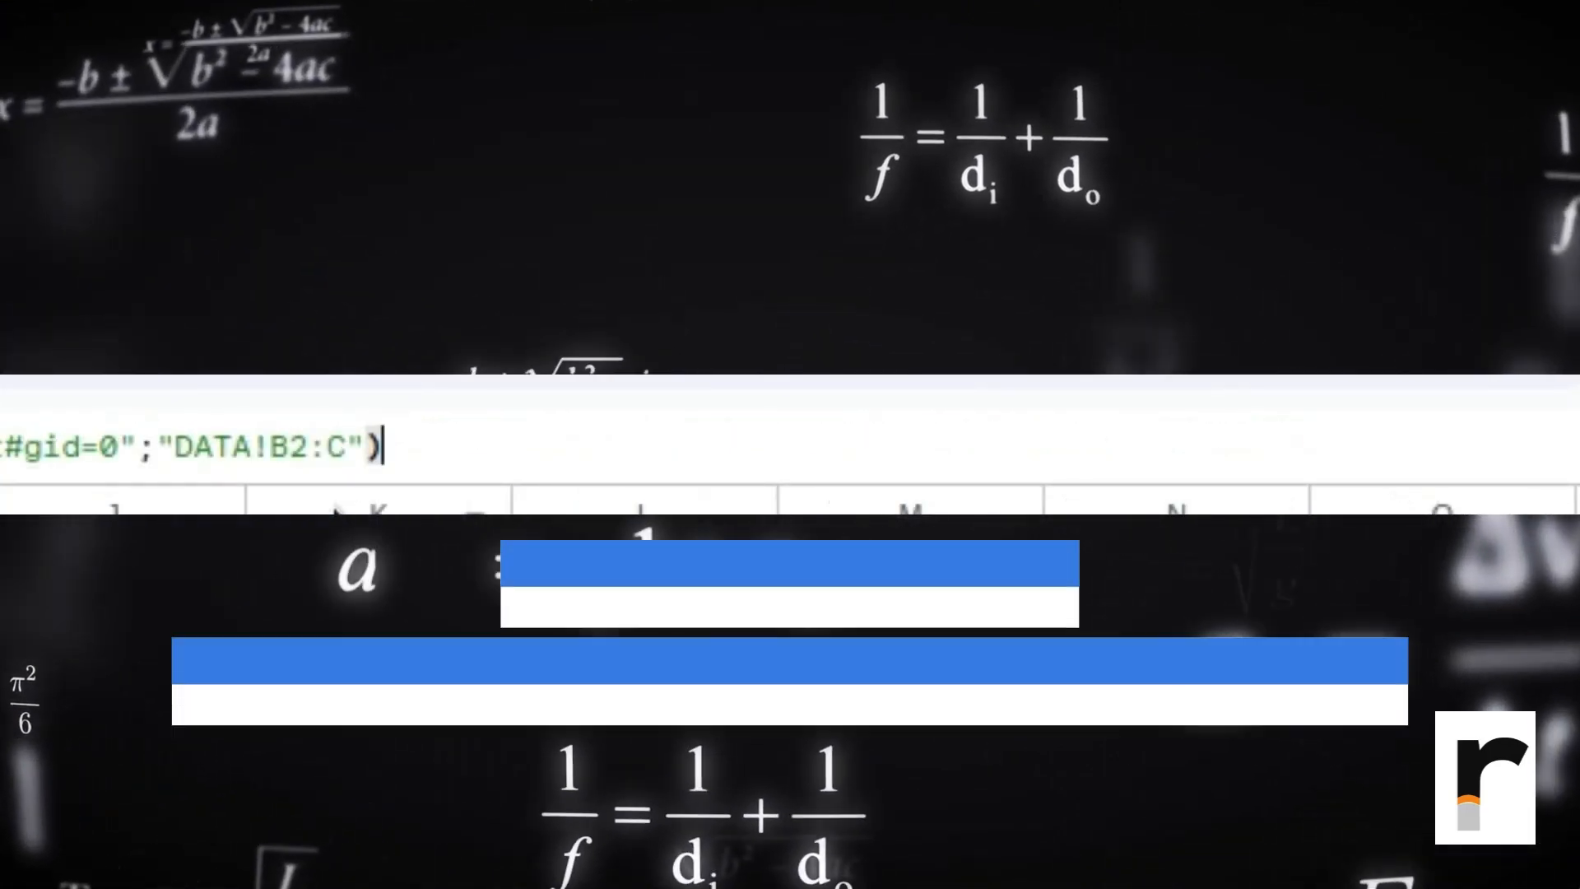
Step: Add the QUERY argument after the IMPORTRANGE in cell C2, starting it with "SELECT Col1, SUM(Col2)
{"action": "type", "text": ";"}
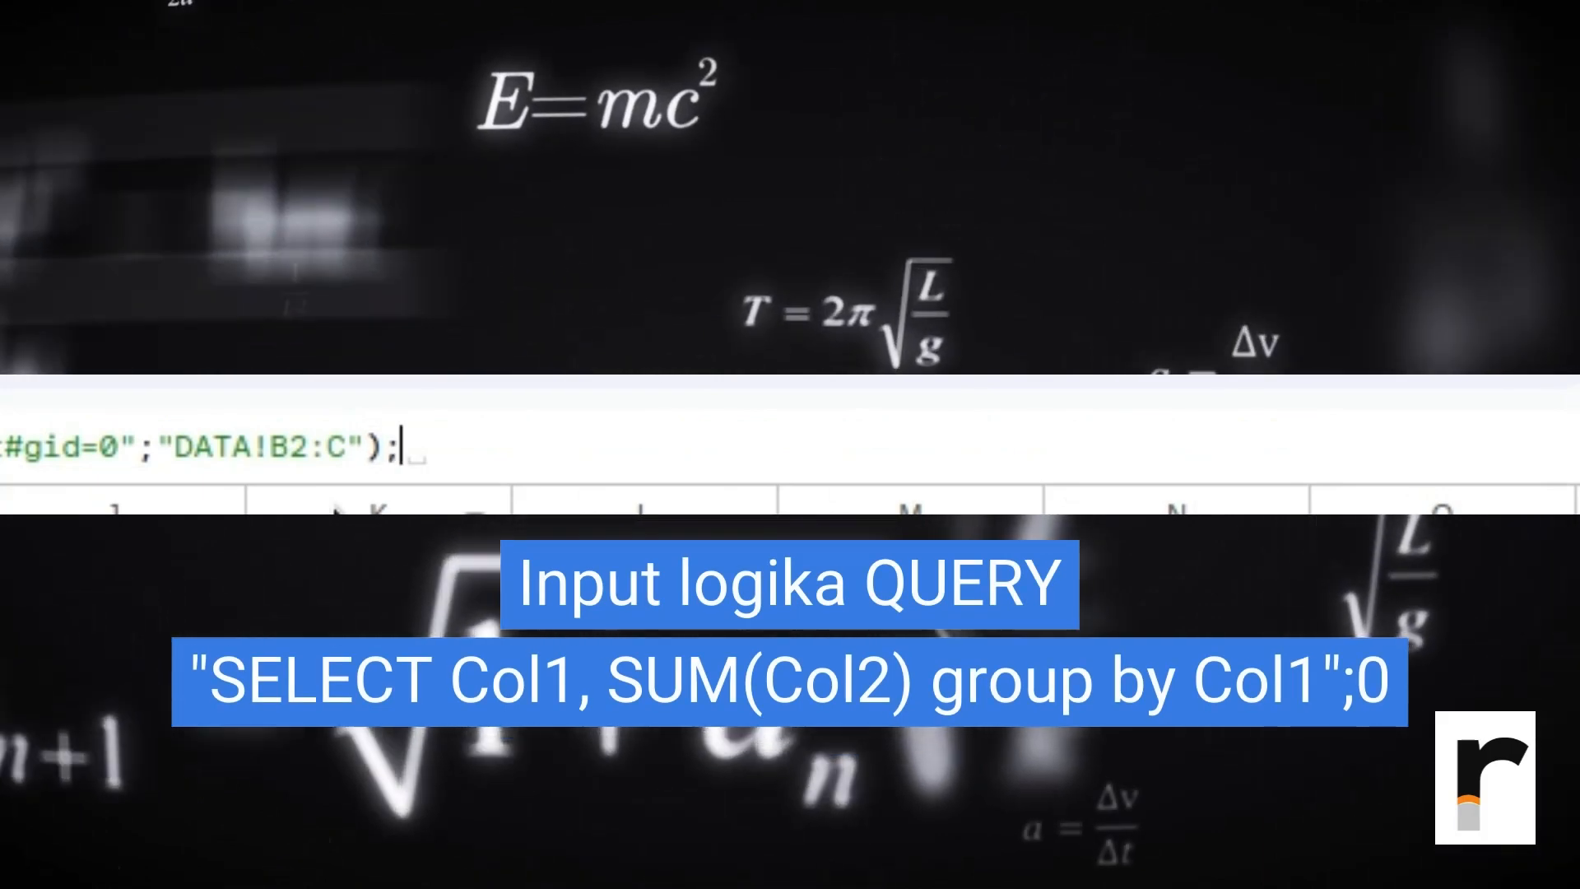
{"action": "type", "text": "\"SELECT "}
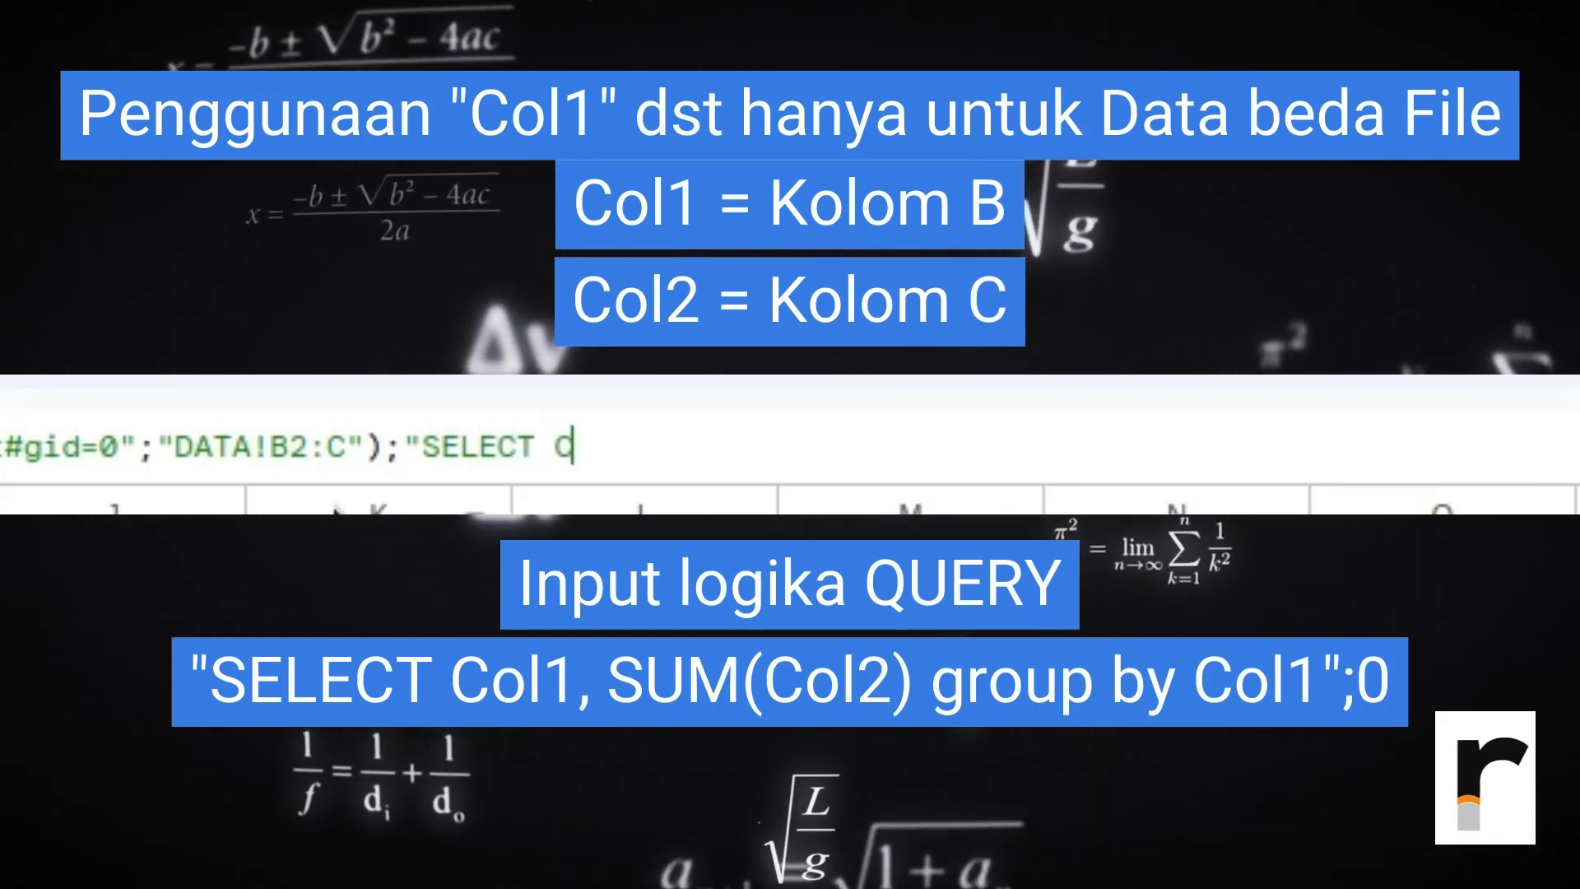
{"action": "type", "text": "Col1"}
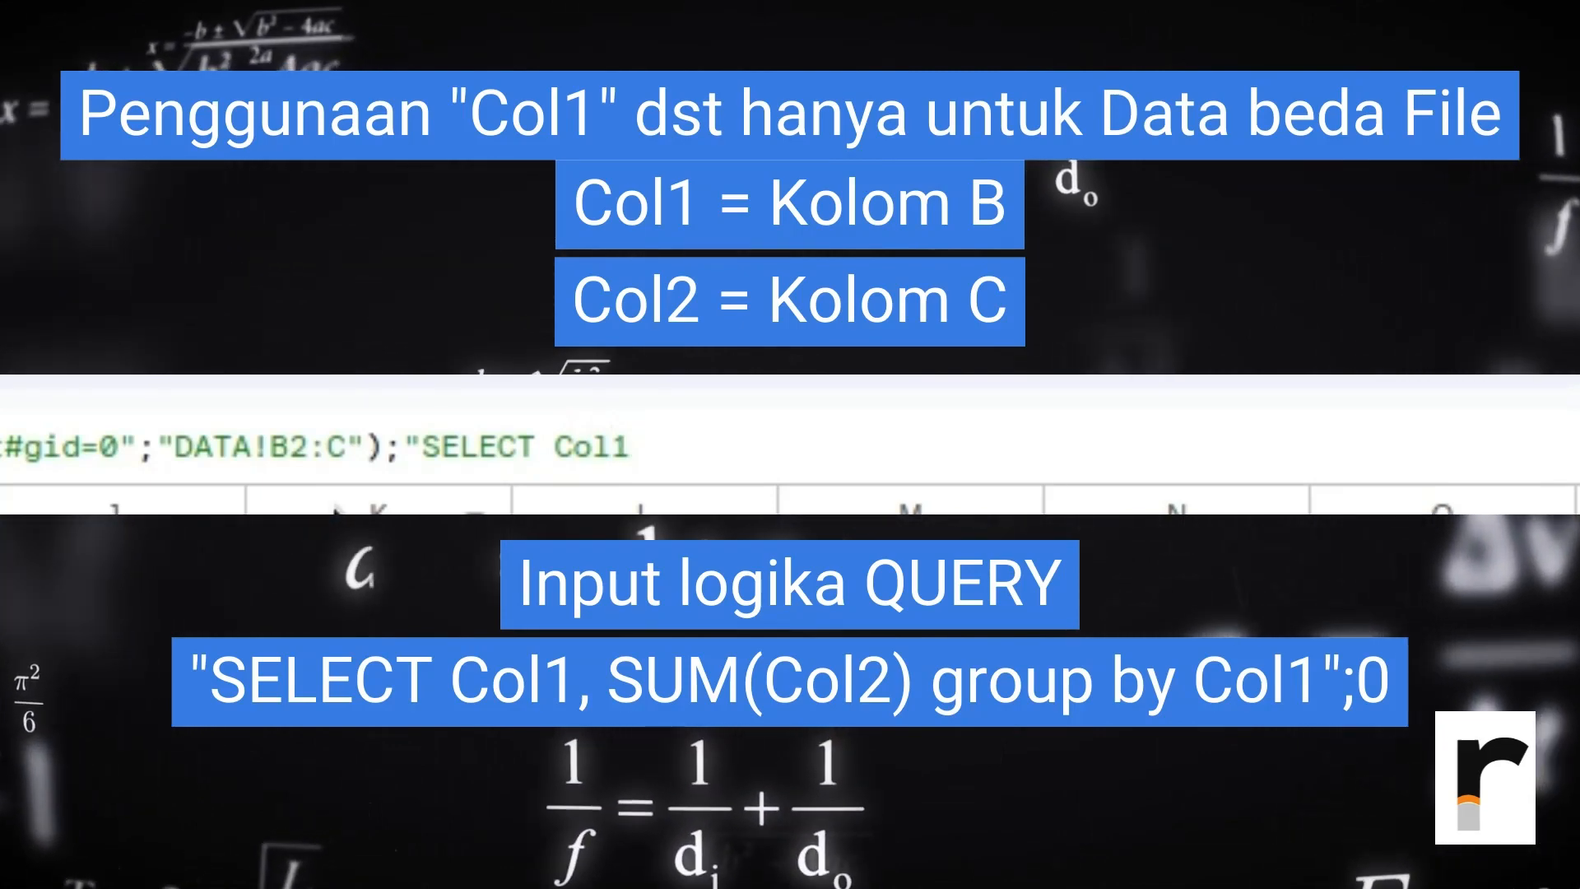
{"action": "type", "text": ", "}
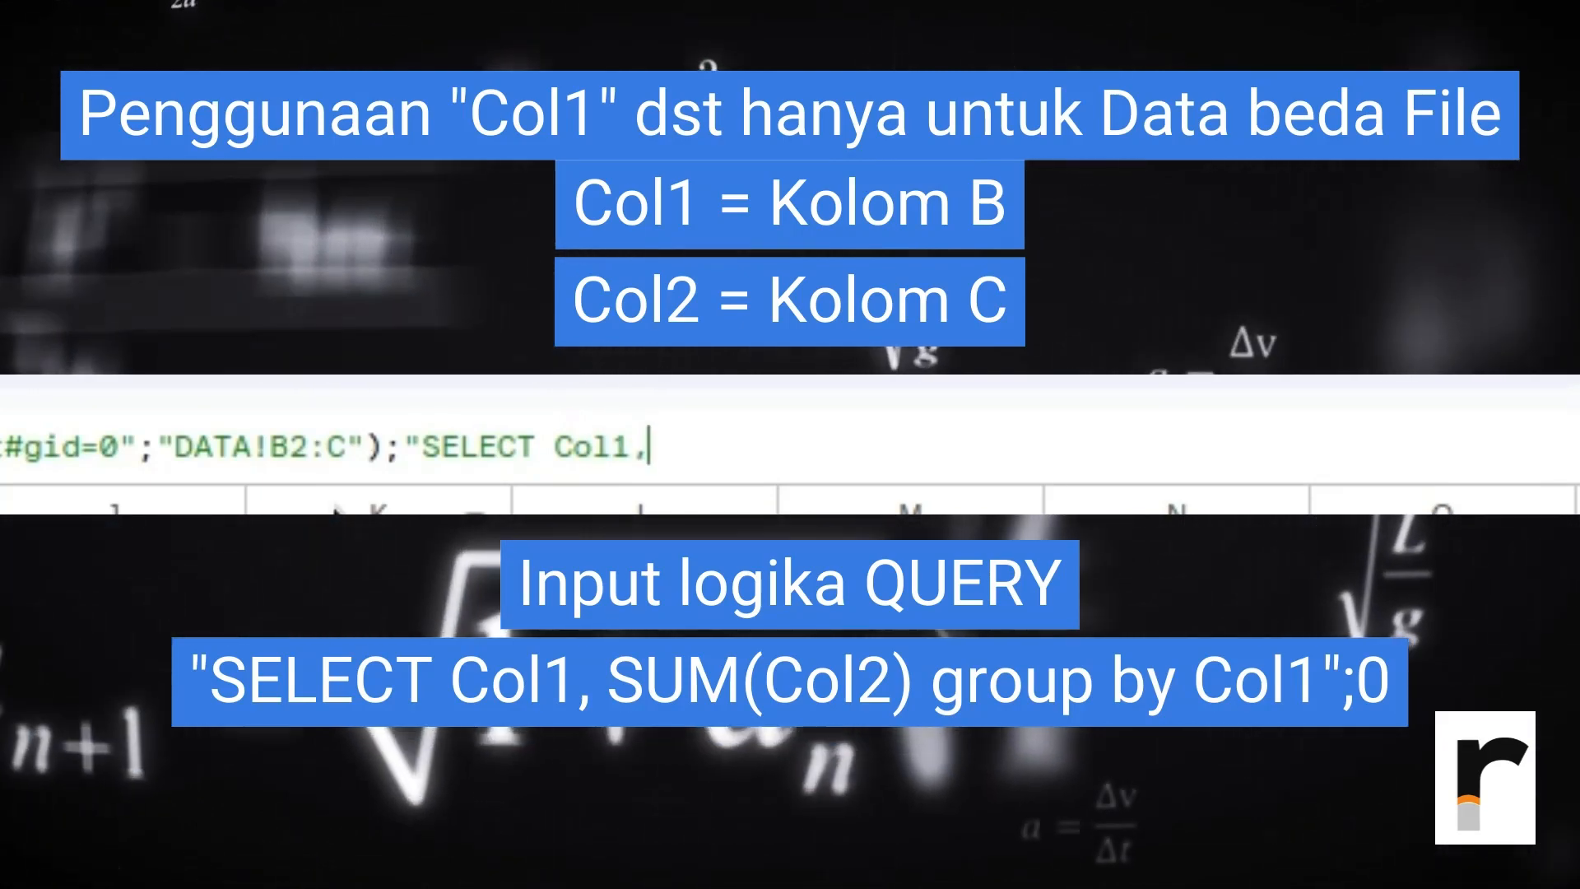
{"action": "type", "text": "Col2"}
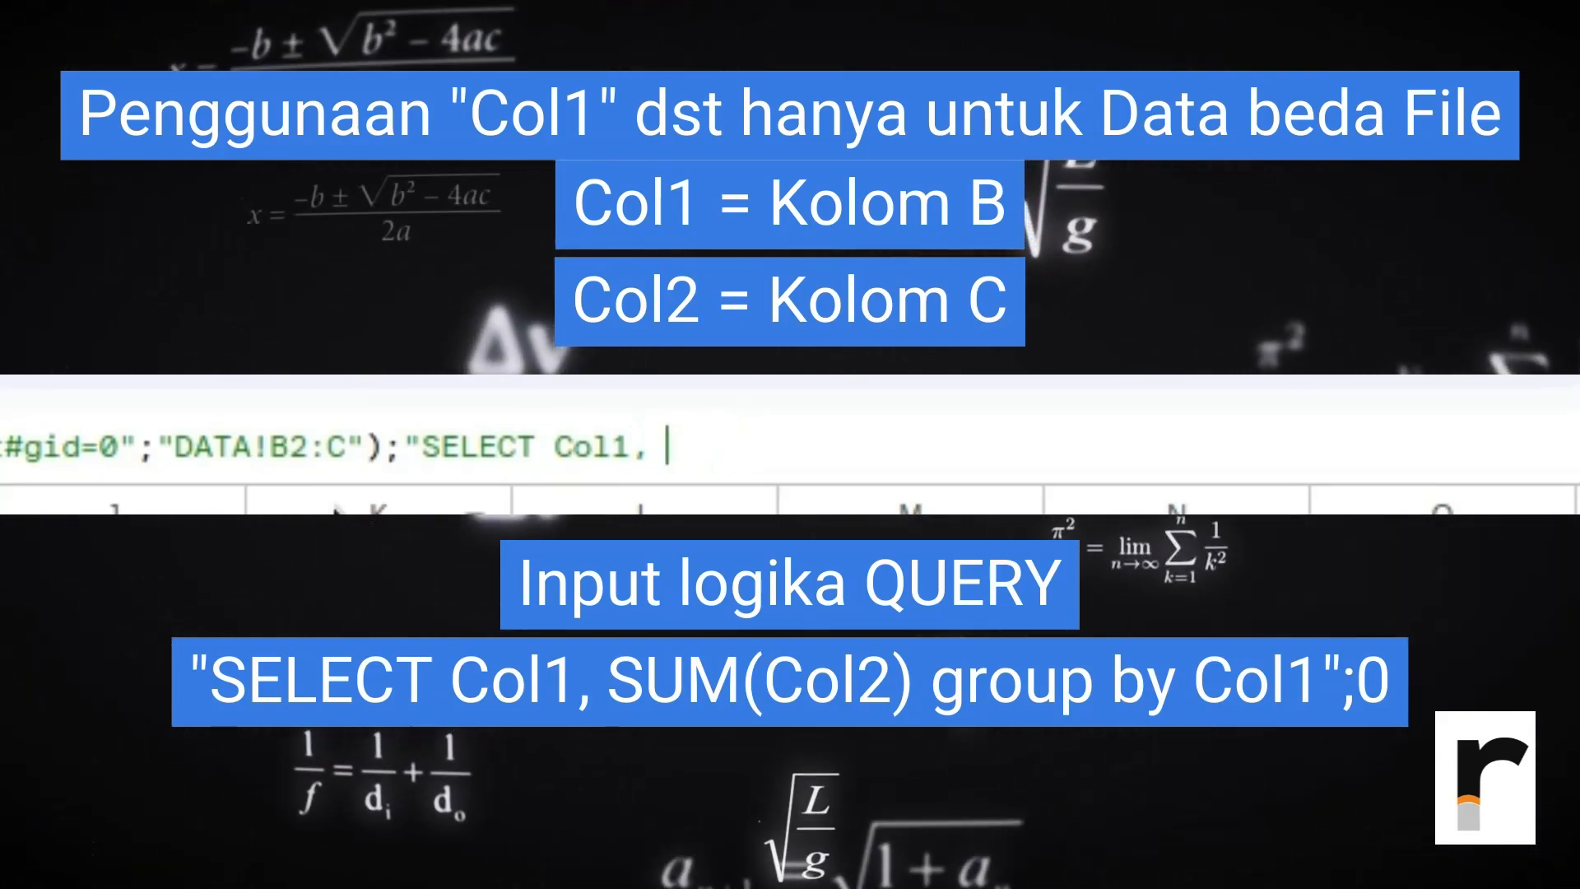
{"action": "type", "text": "SUM"}
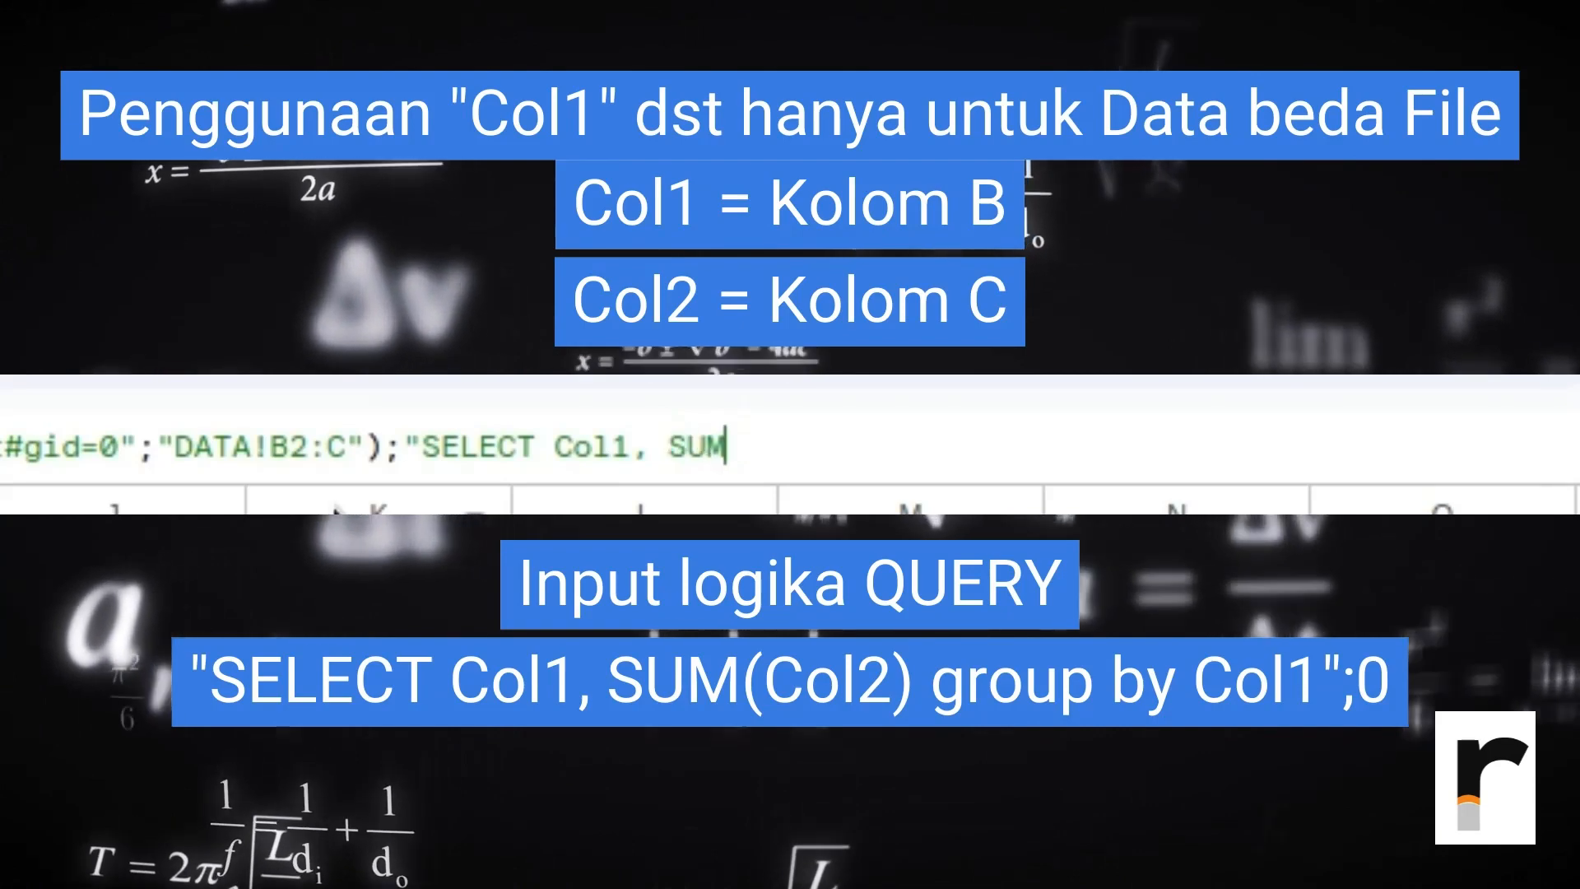
{"action": "type", "text": "(Col"}
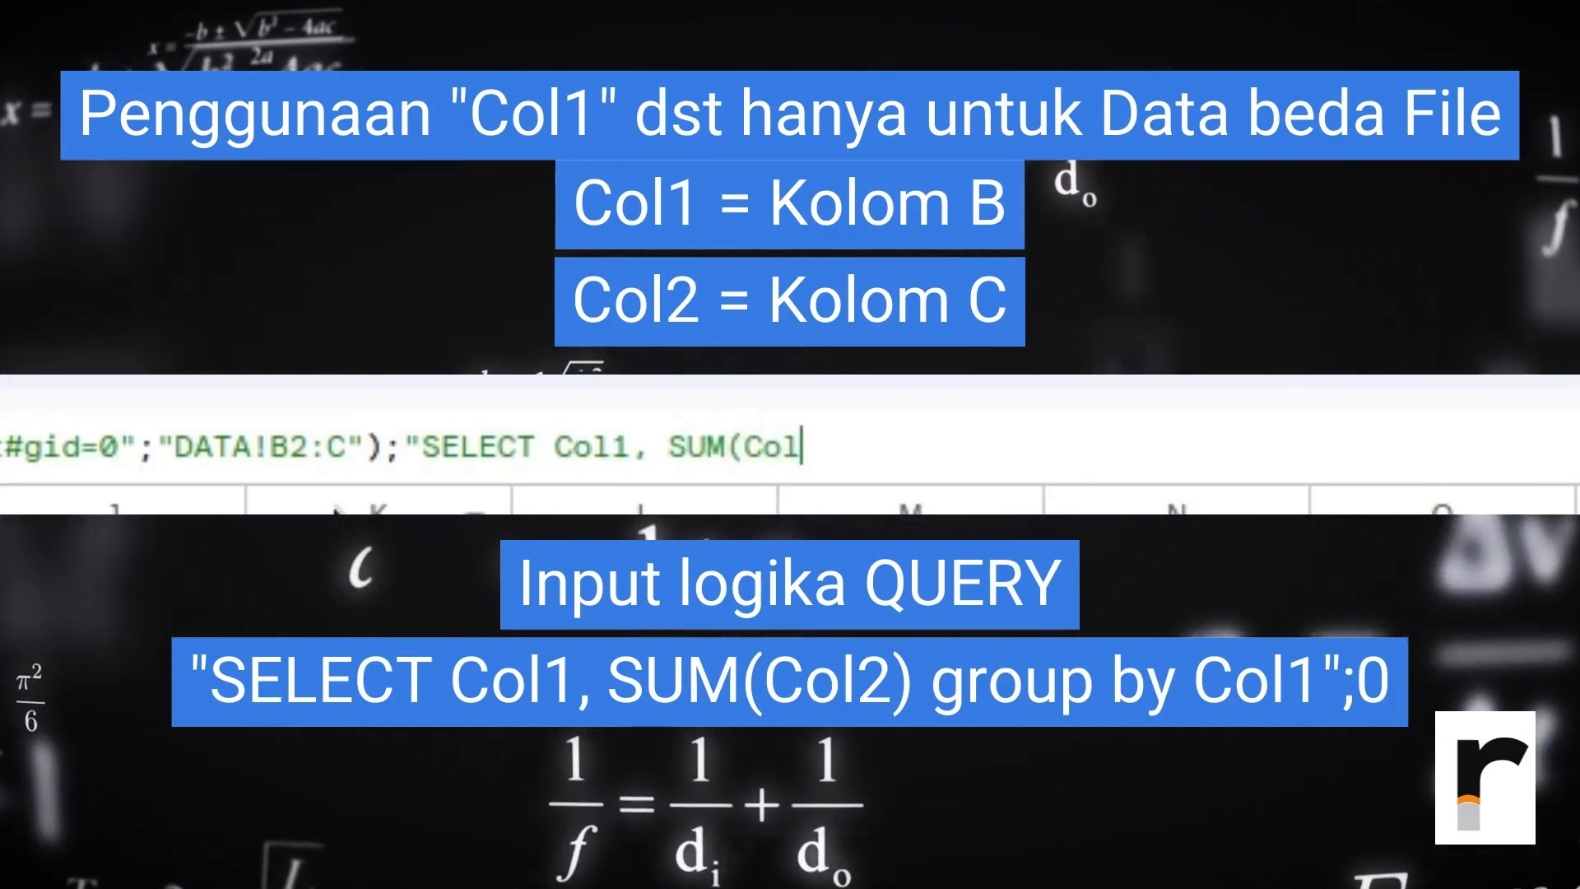
{"action": "type", "text": "2)"}
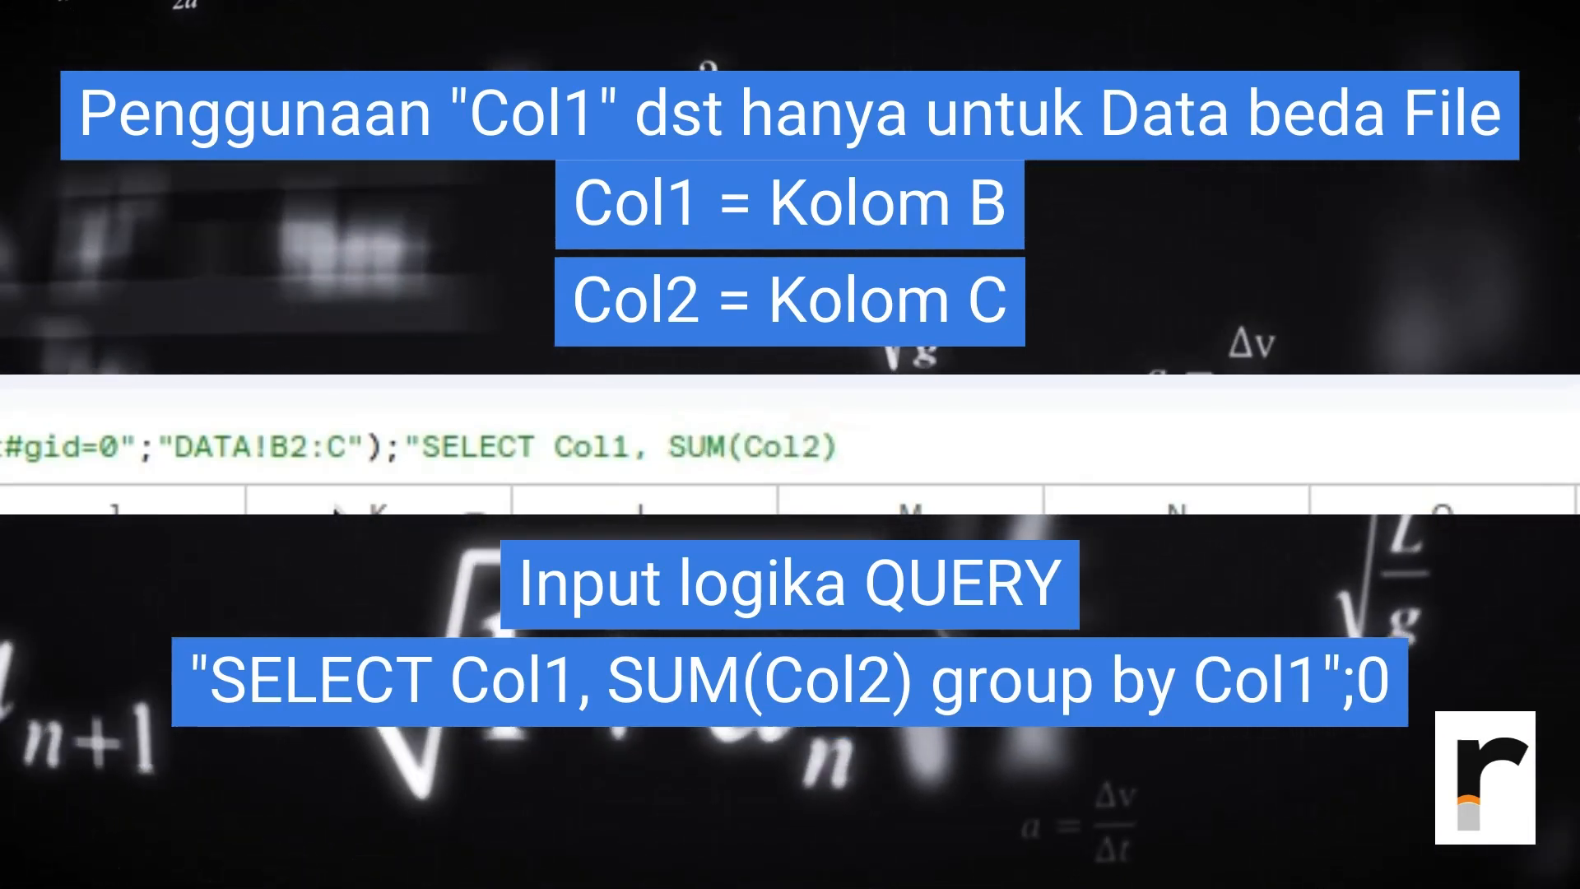
Step: Complete the query string with group by Col1 and a header argument of 0, and allow access to the source spreadsheet
{"action": "type", "text": " g"}
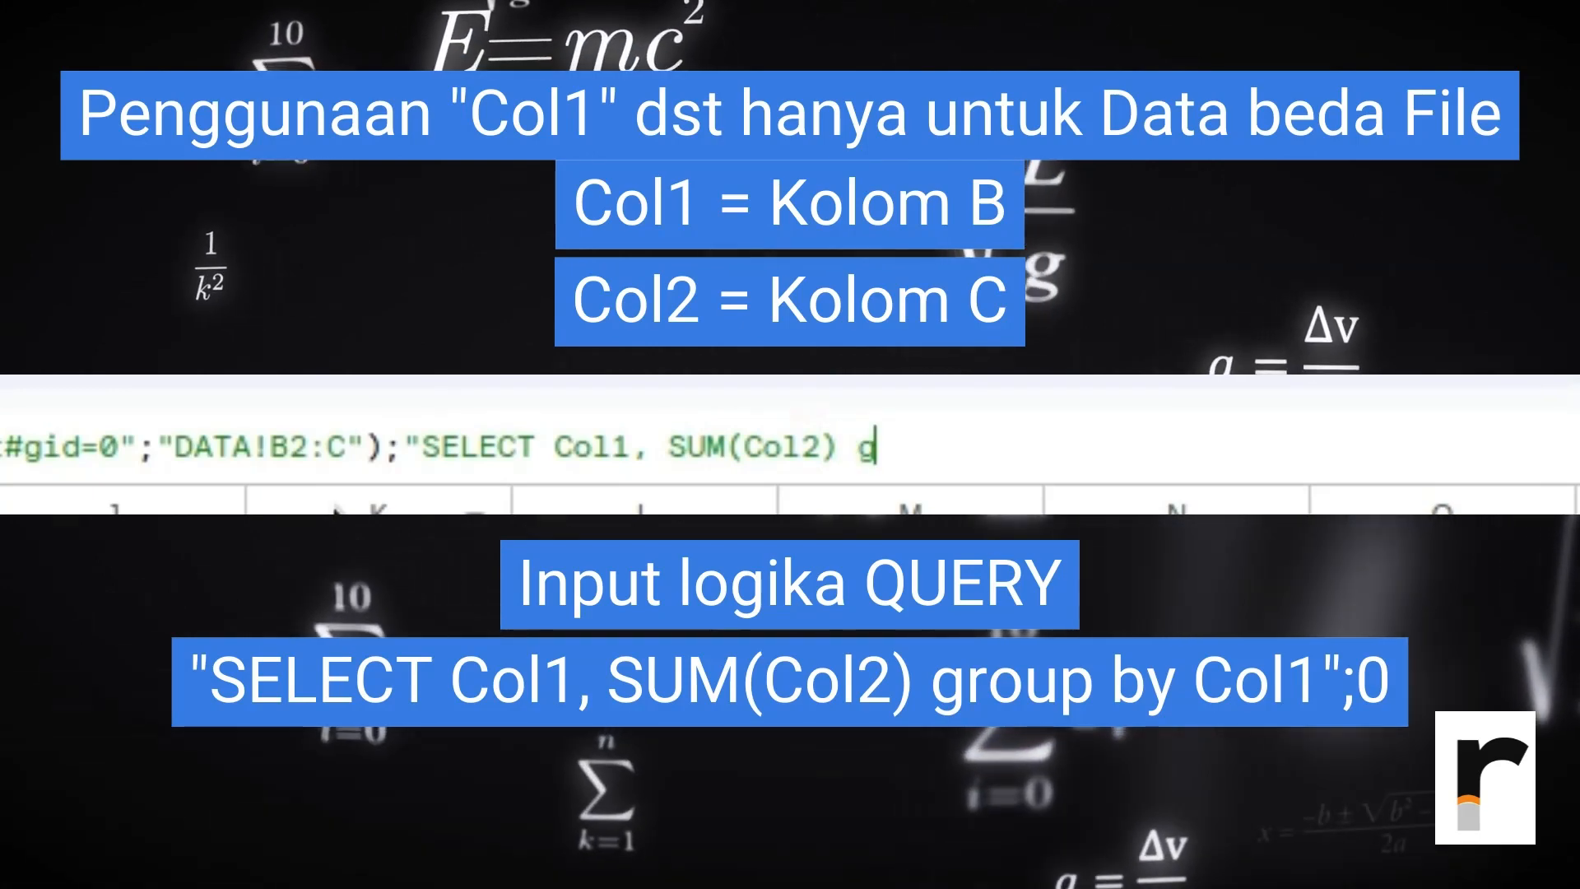
{"action": "type", "text": "roup by "}
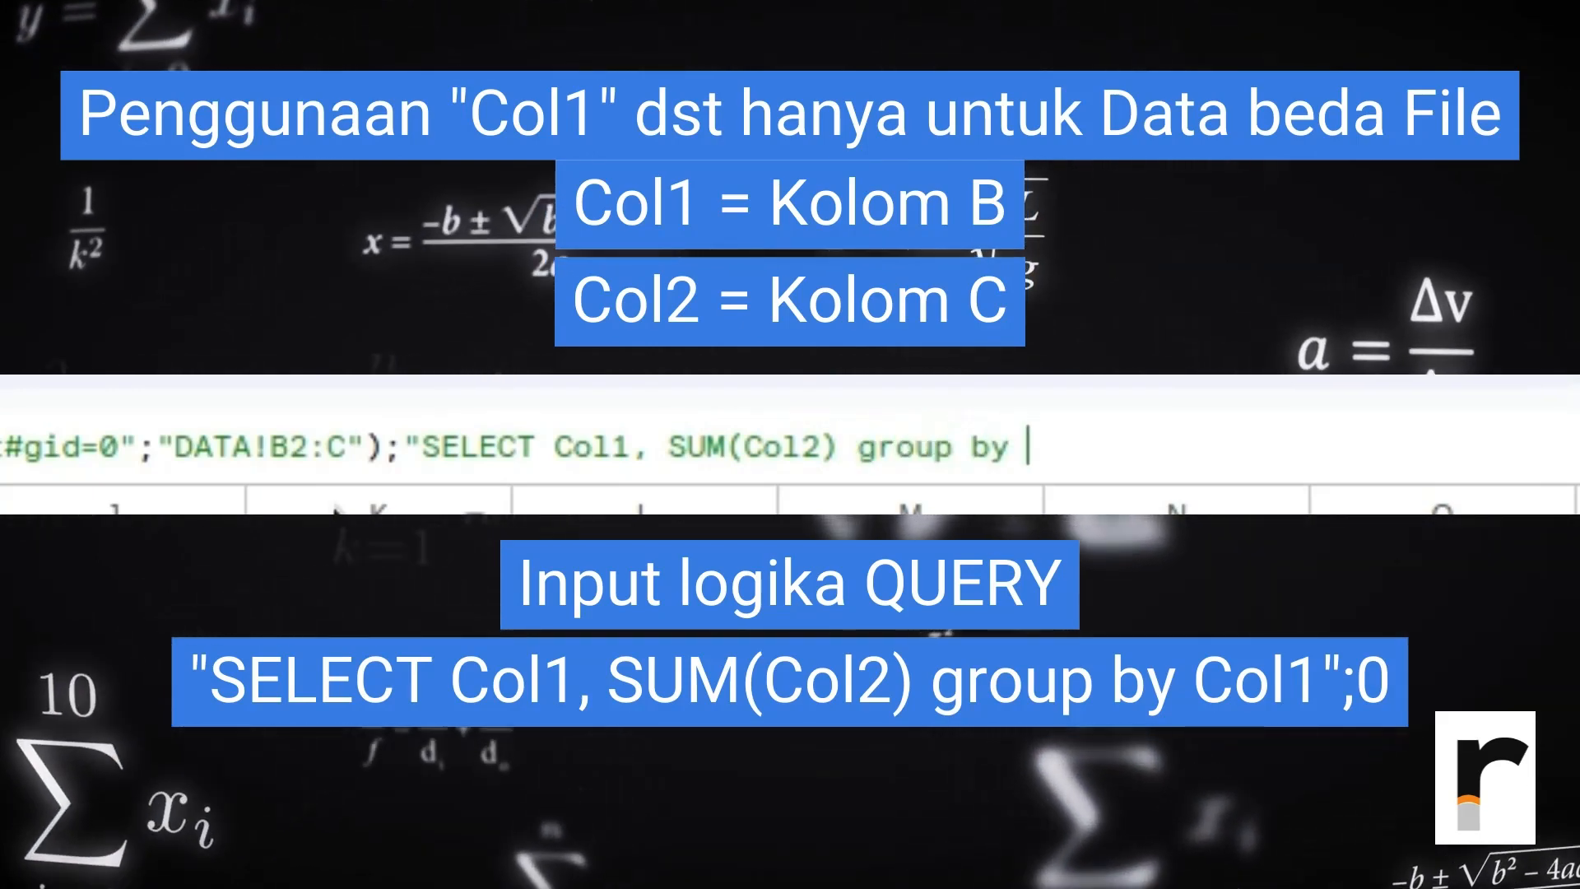
{"action": "type", "text": "Col1\""}
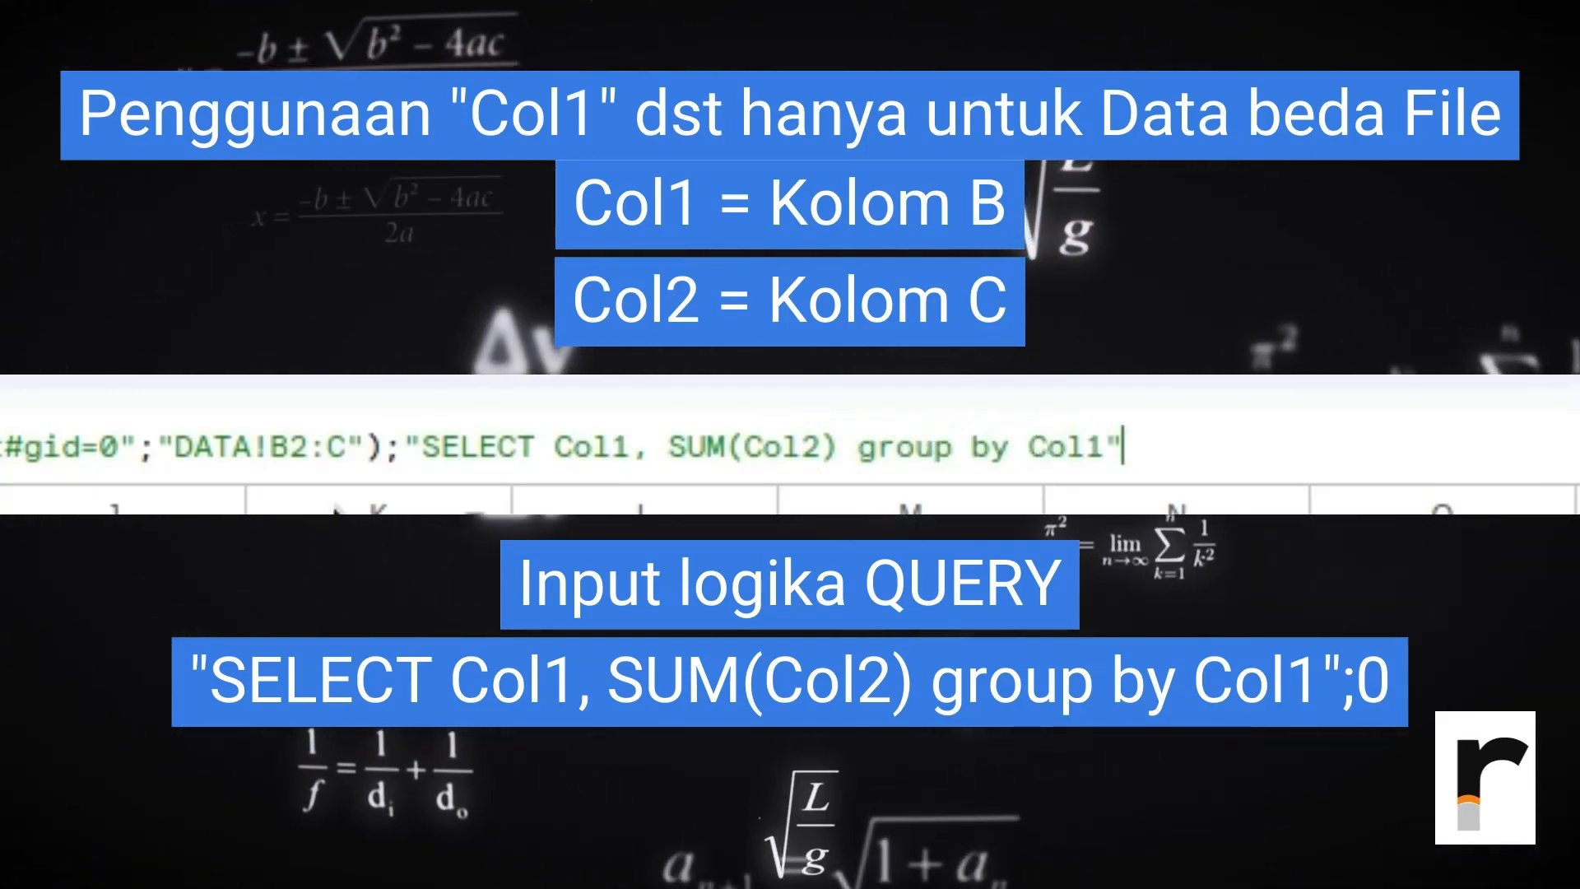
{"action": "type", "text": ";0)"}
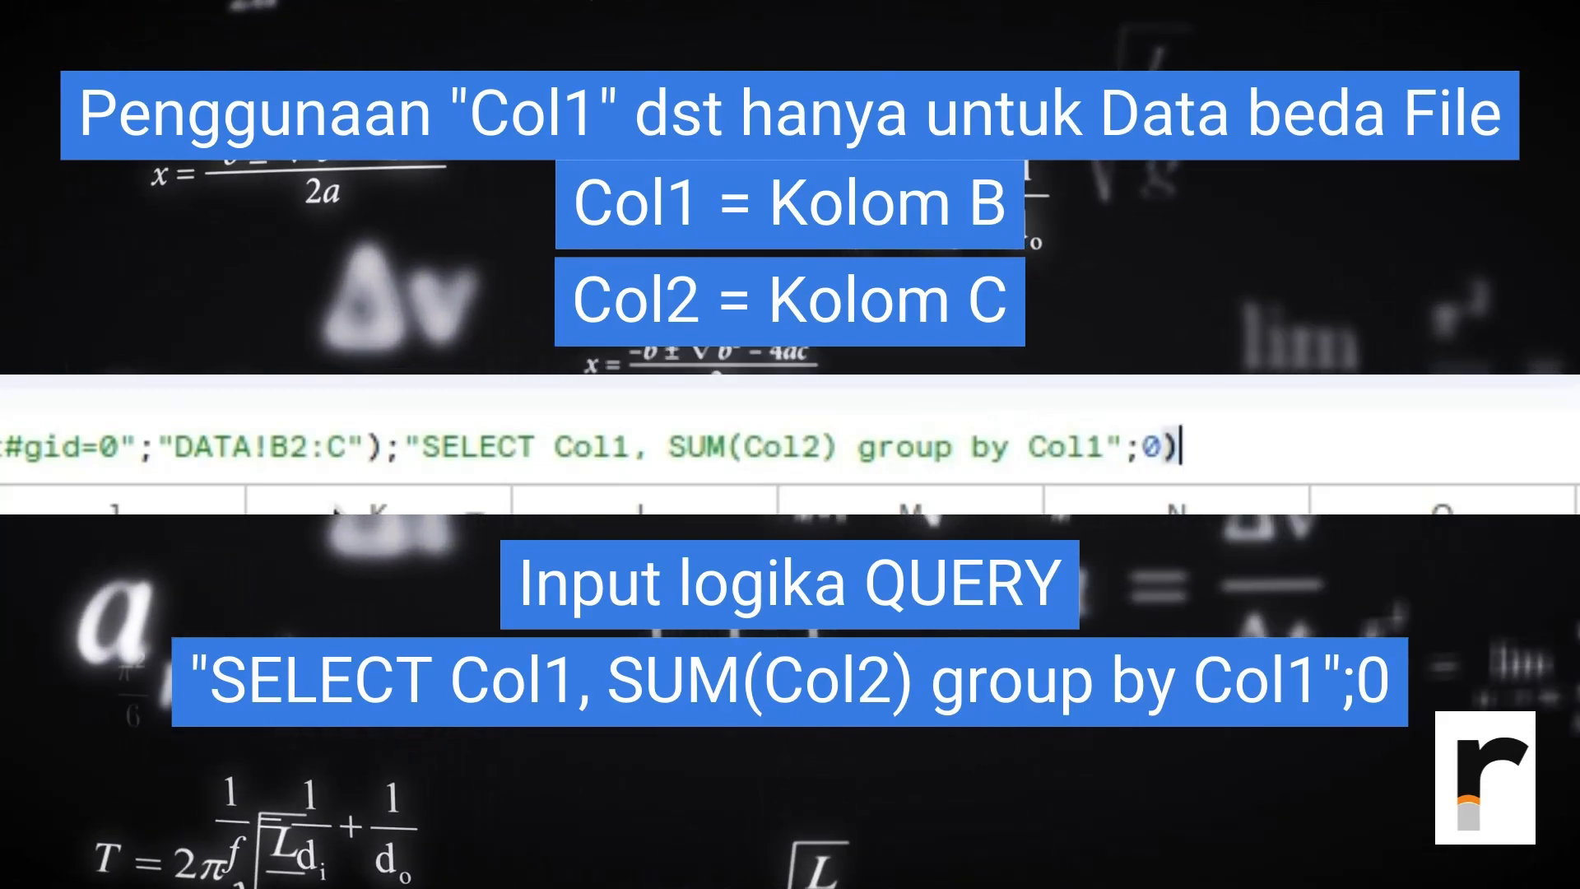
{"action": "key", "text": "Return"}
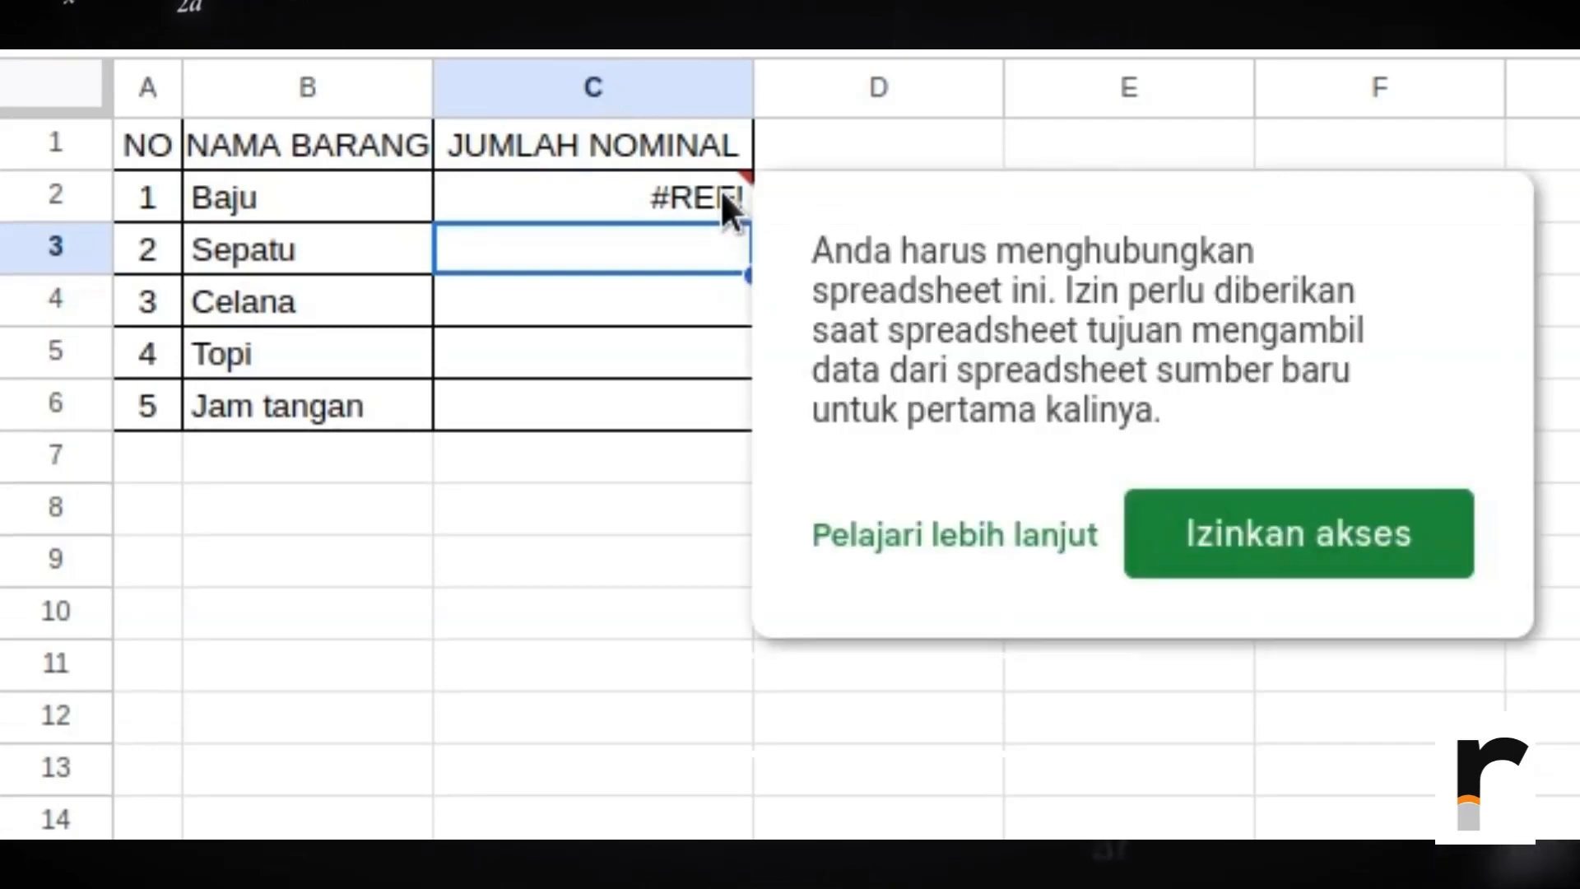
{"action": "left_click", "coordinate": [722, 199]}
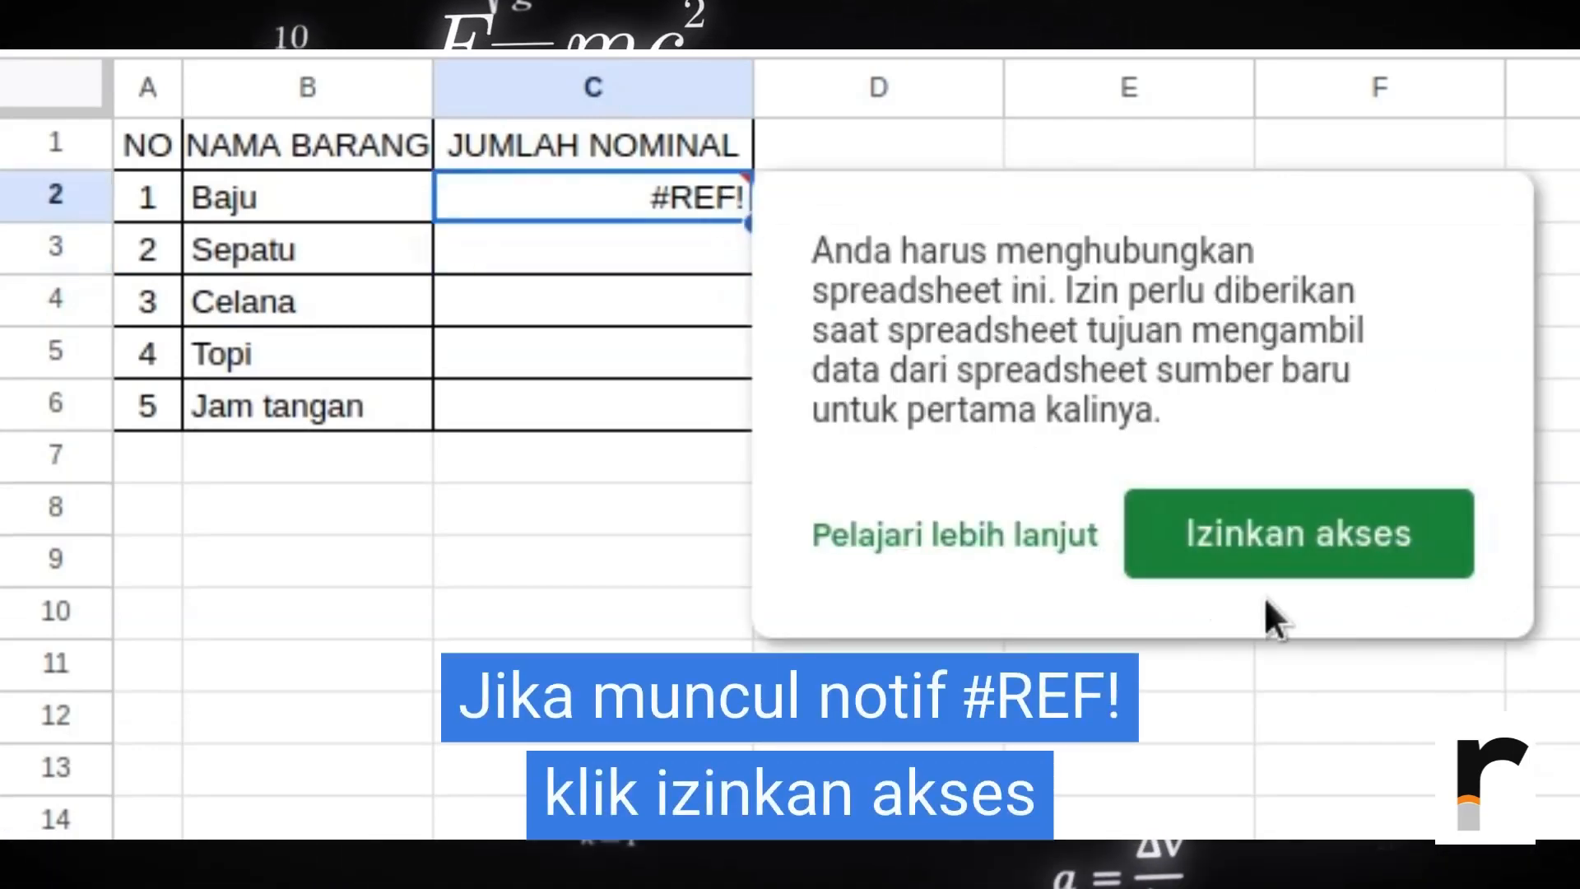
{"action": "left_click", "coordinate": [1291, 570]}
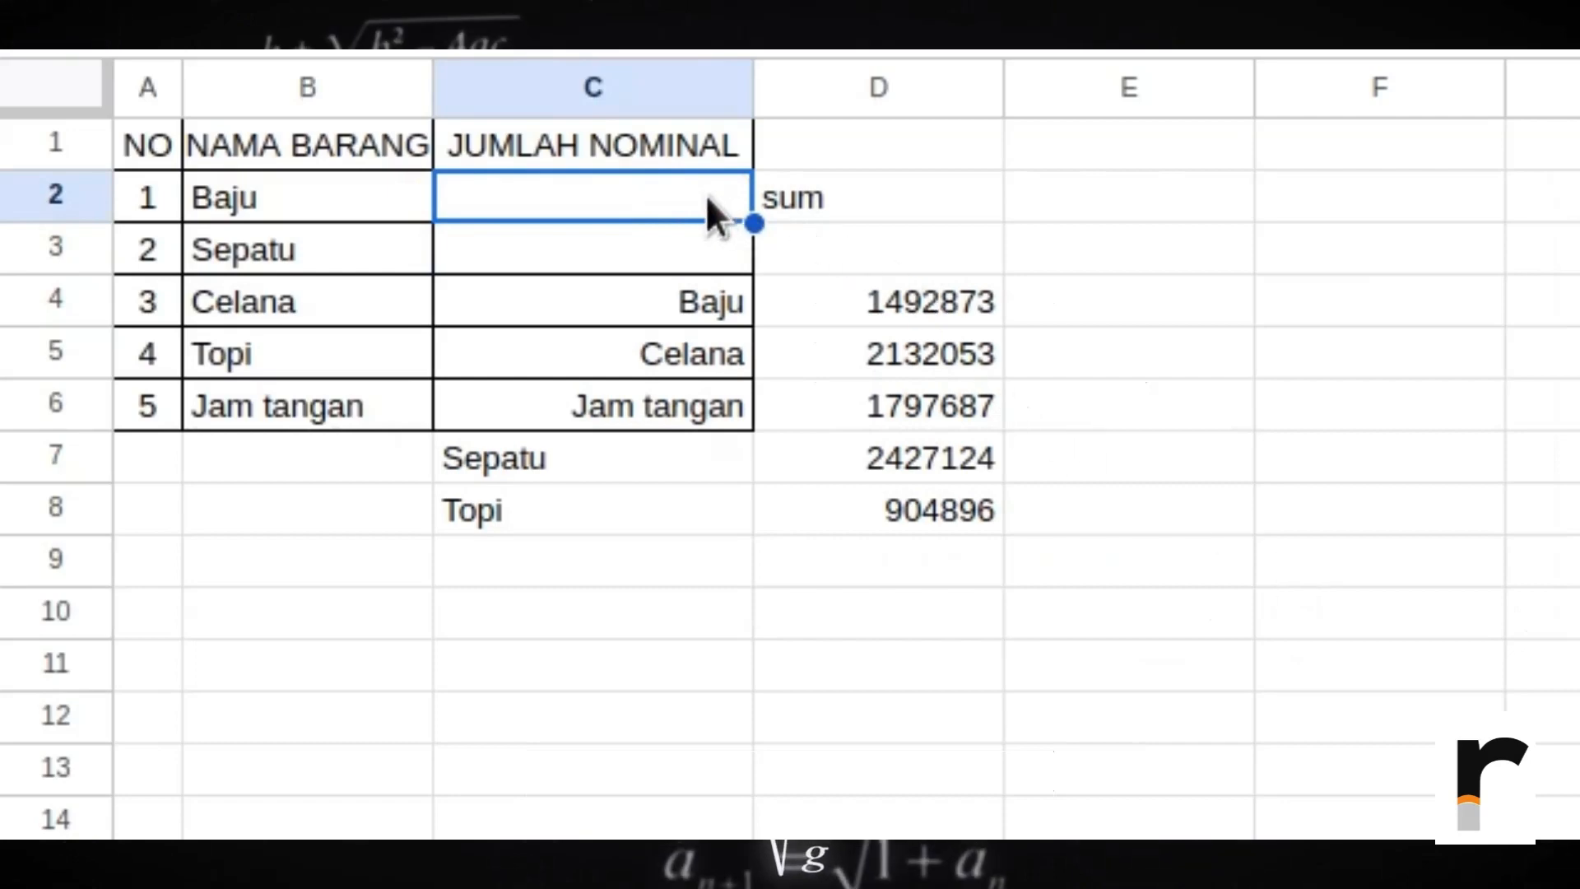
Step: Examine the query output in columns C and D against the item names in B2:B6
{"action": "left_click_drag", "start_coordinate": [706, 199], "coordinate": [680, 527]}
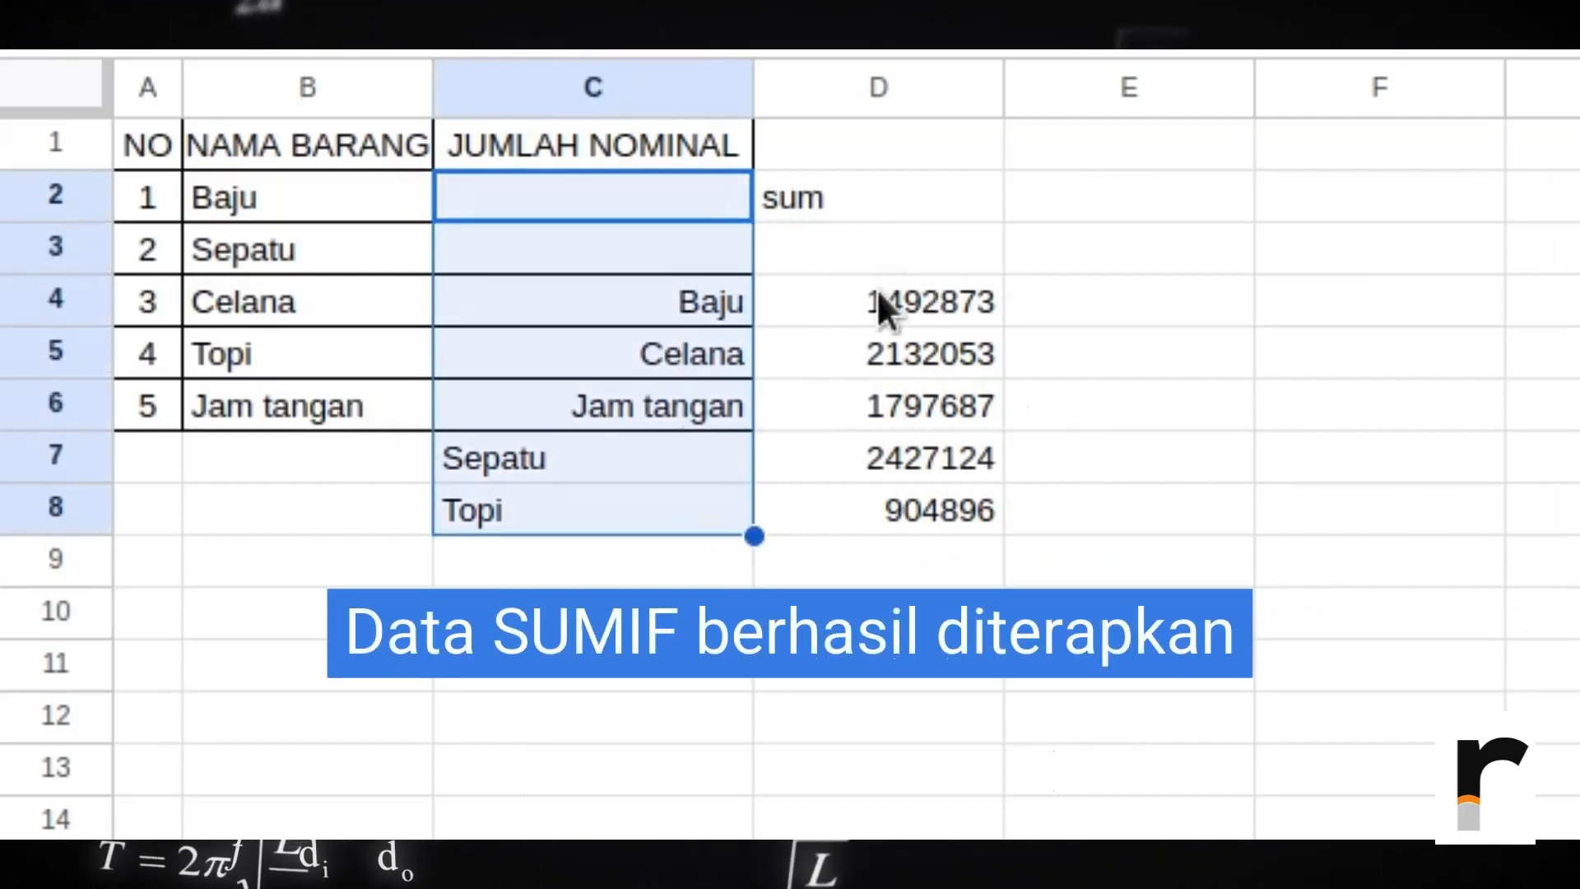
{"action": "left_click_drag", "start_coordinate": [874, 198], "coordinate": [874, 451]}
{"action": "left_click", "coordinate": [654, 199]}
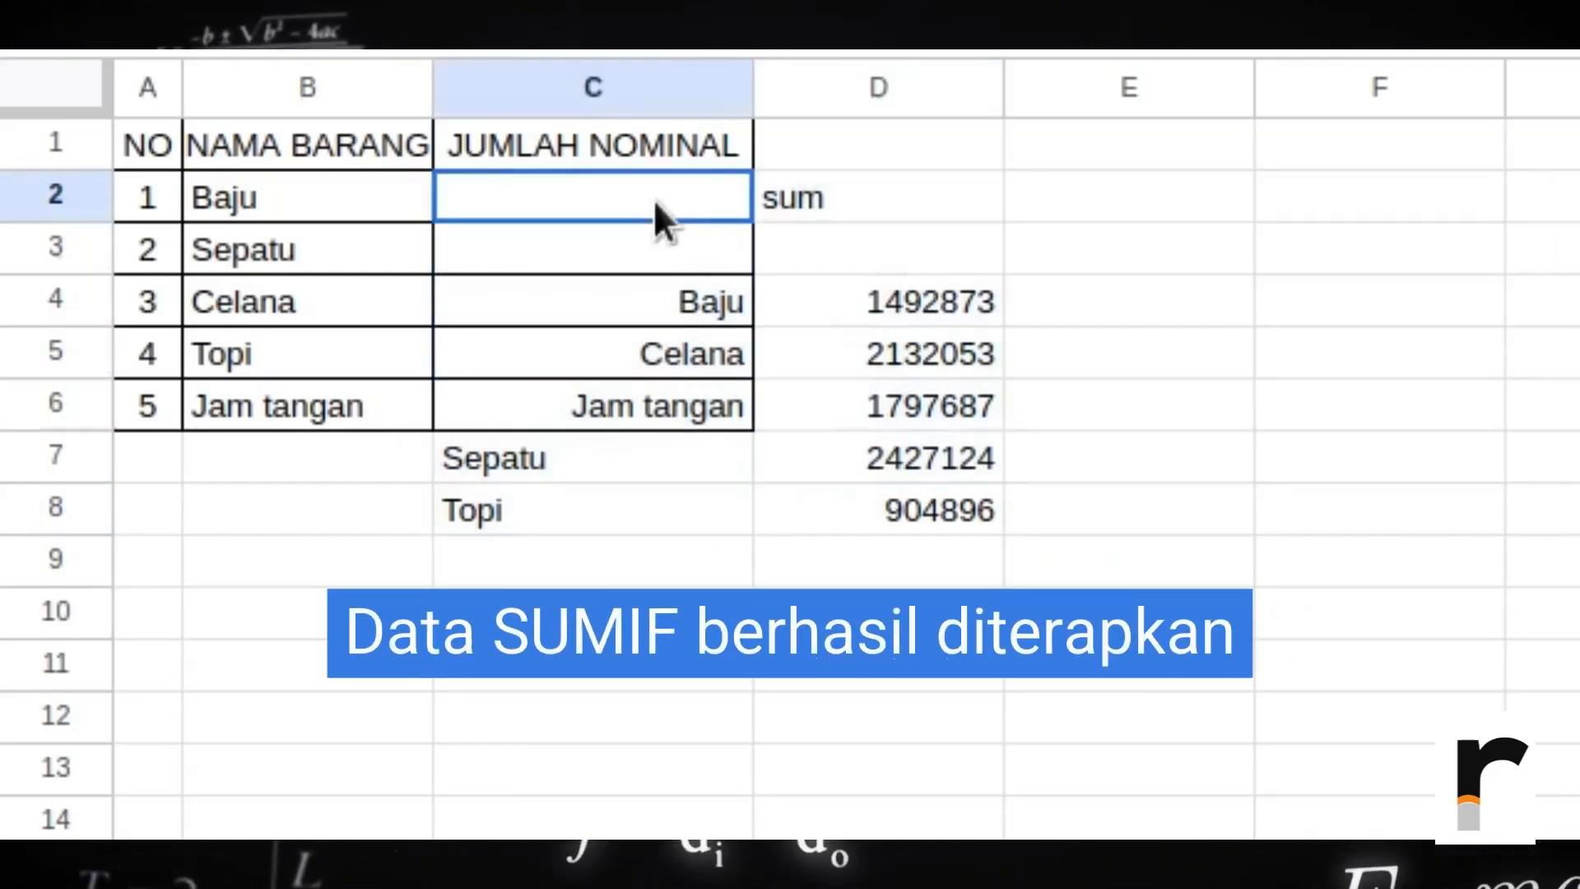
{"action": "left_click_drag", "start_coordinate": [653, 200], "coordinate": [653, 515]}
{"action": "left_click_drag", "start_coordinate": [864, 198], "coordinate": [881, 497]}
{"action": "left_click", "coordinate": [788, 191]}
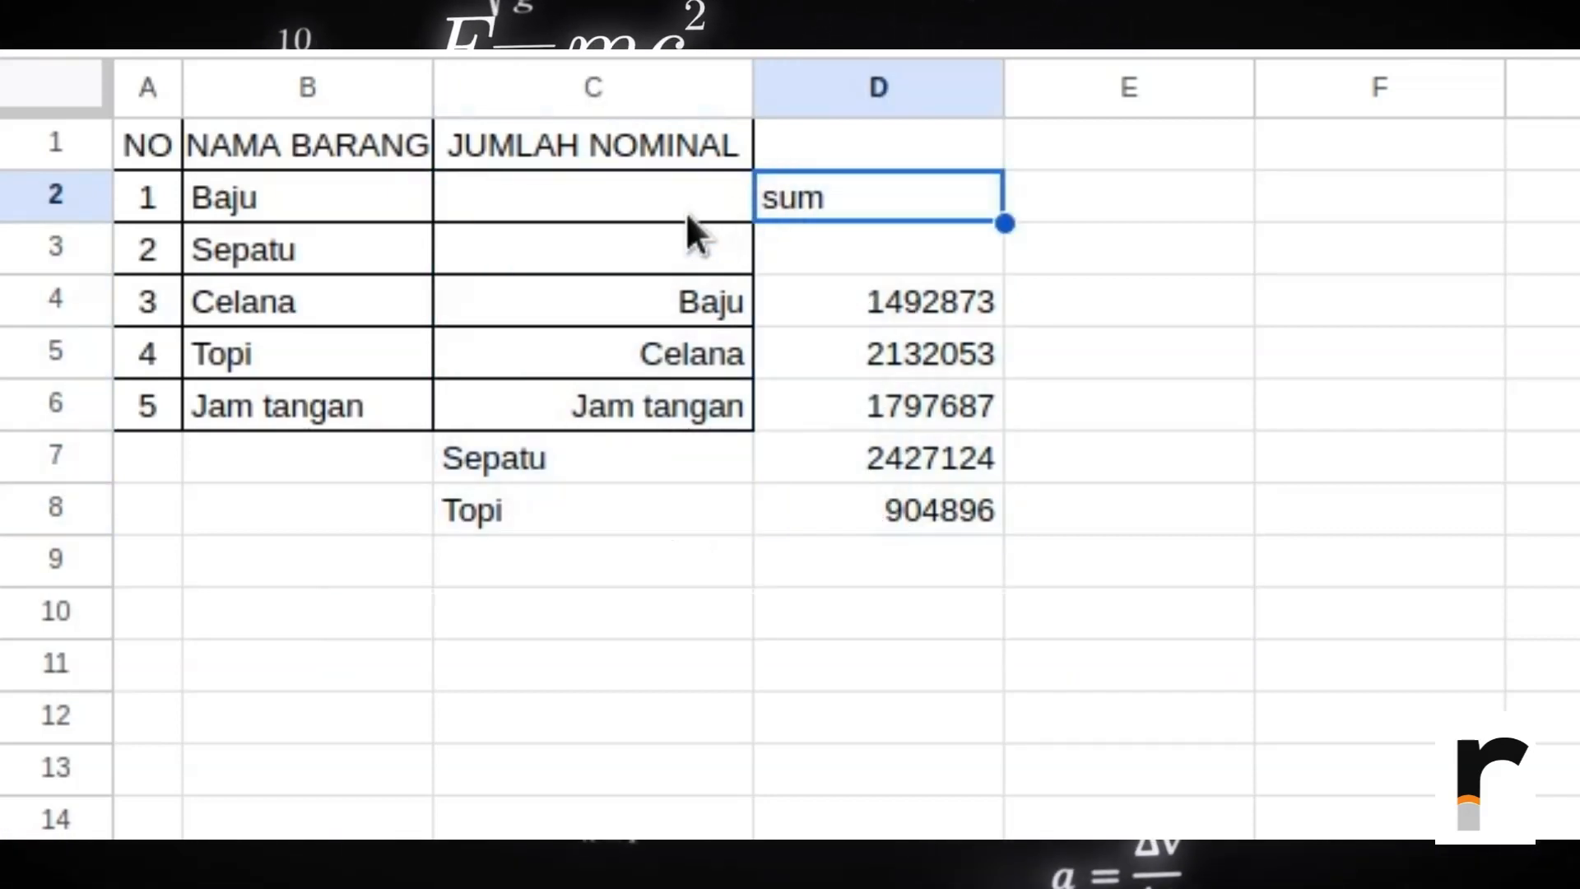
{"action": "left_click", "coordinate": [685, 212]}
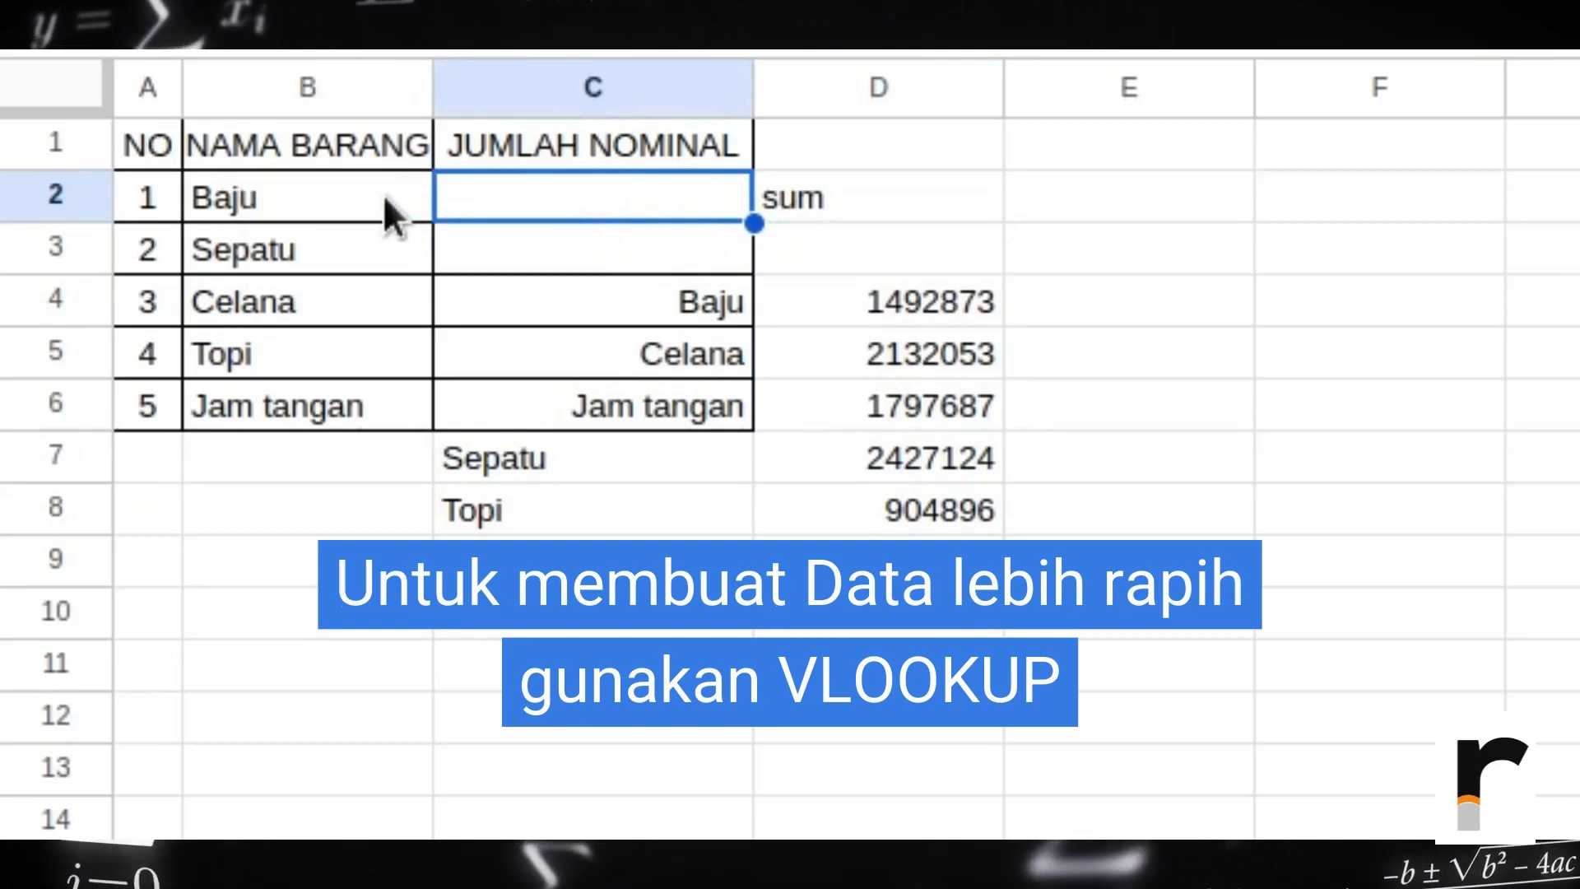
{"action": "left_click_drag", "start_coordinate": [331, 200], "coordinate": [353, 418]}
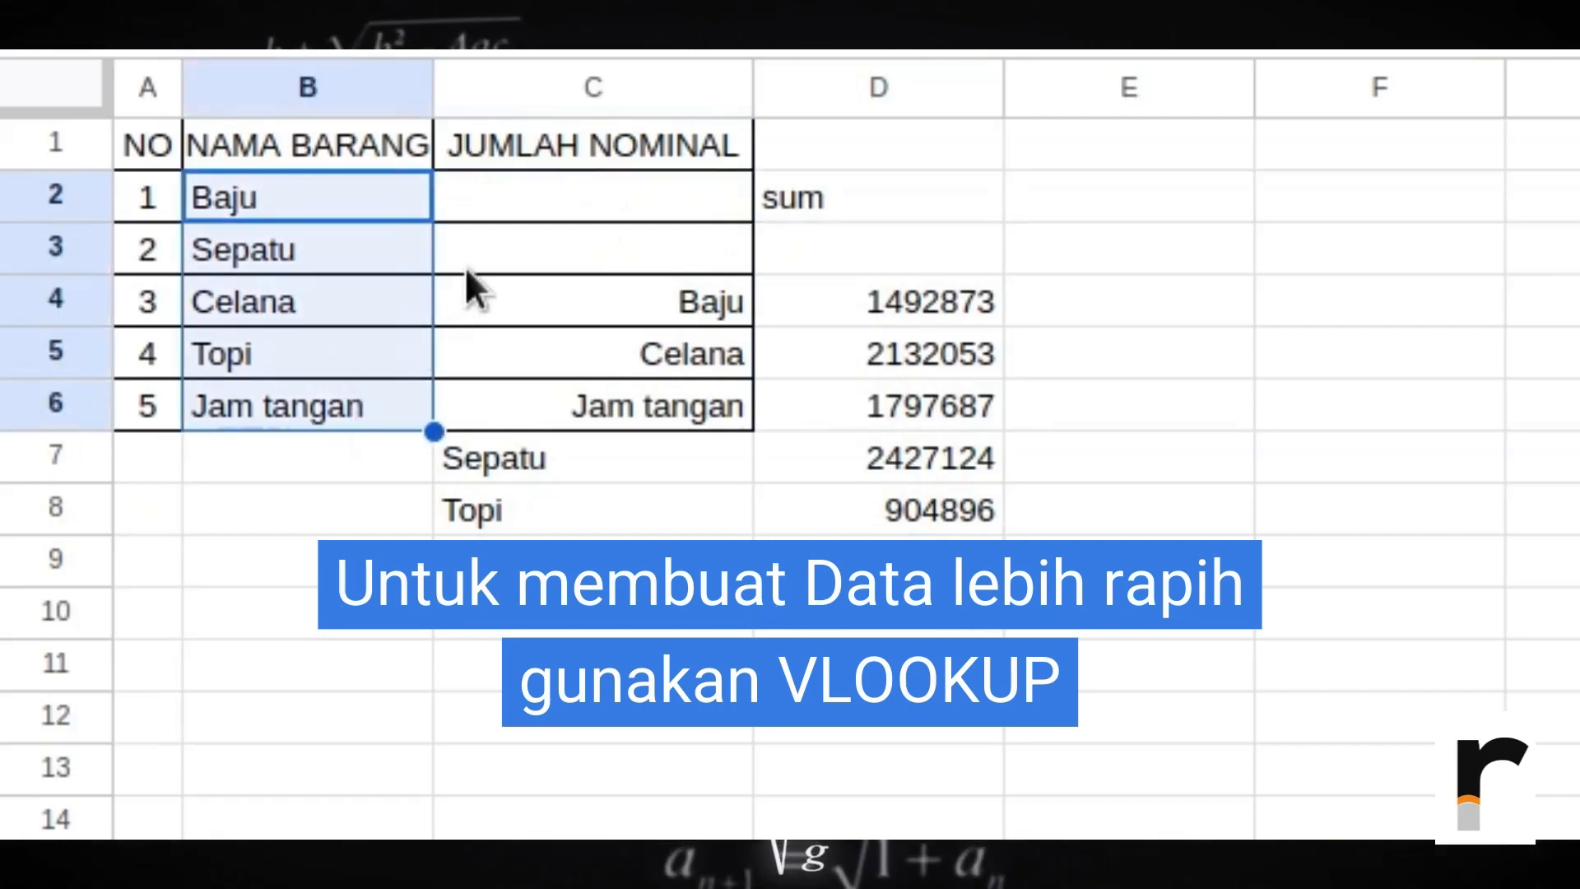
Step: Edit the formula in cell C2 so that VLOOKUP( stands directly before the QUERY function
{"action": "left_click", "coordinate": [545, 210]}
{"action": "key", "text": "ctrl+v"}
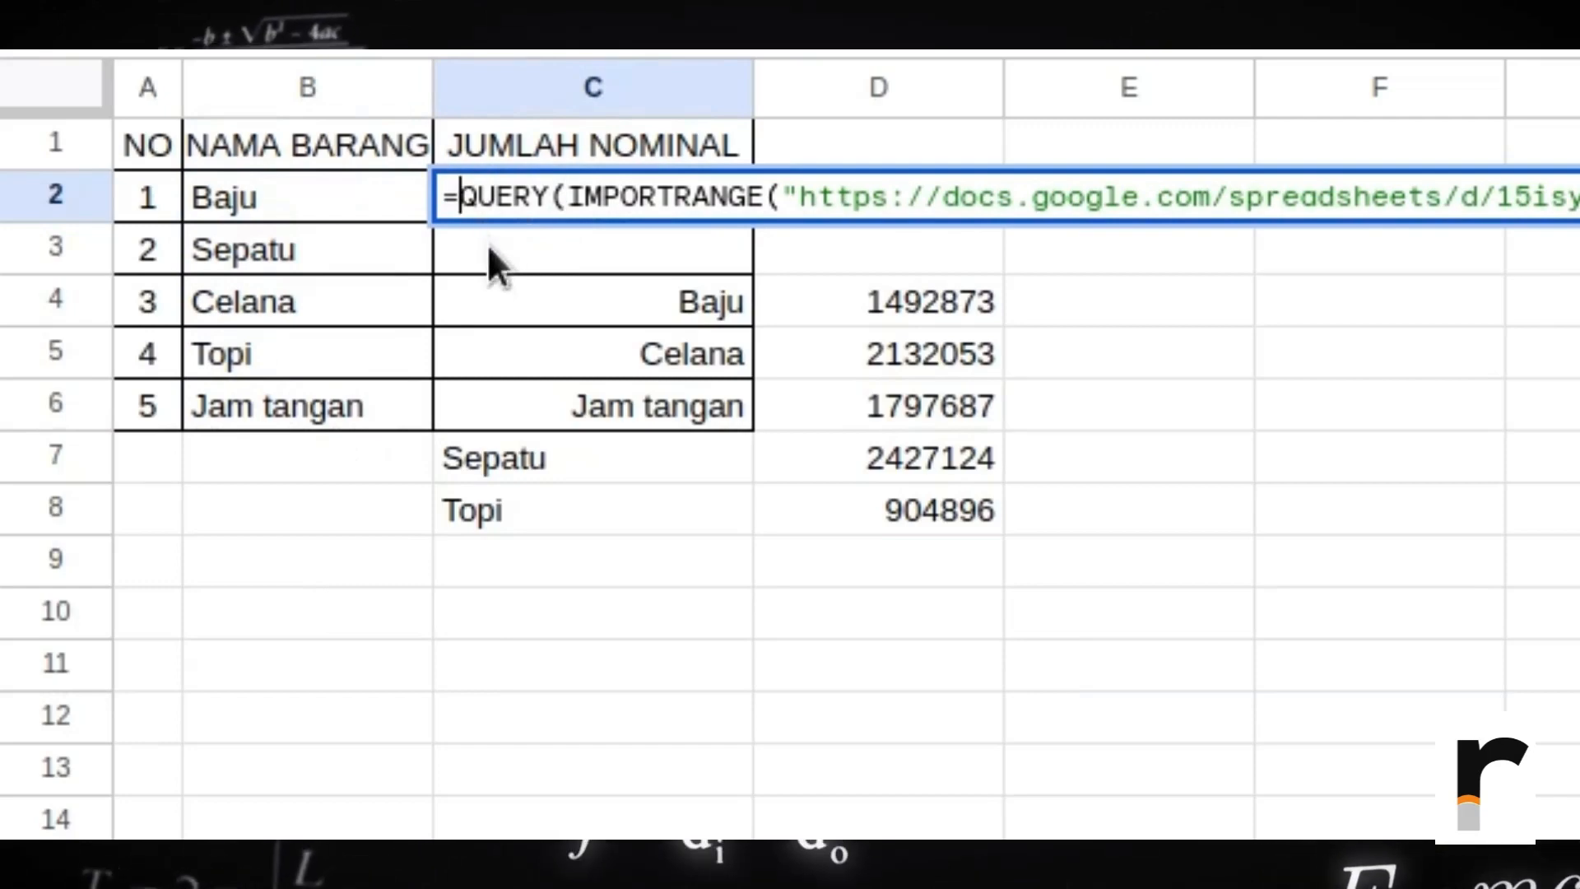
{"action": "type", "text": "VLOOKUL"}
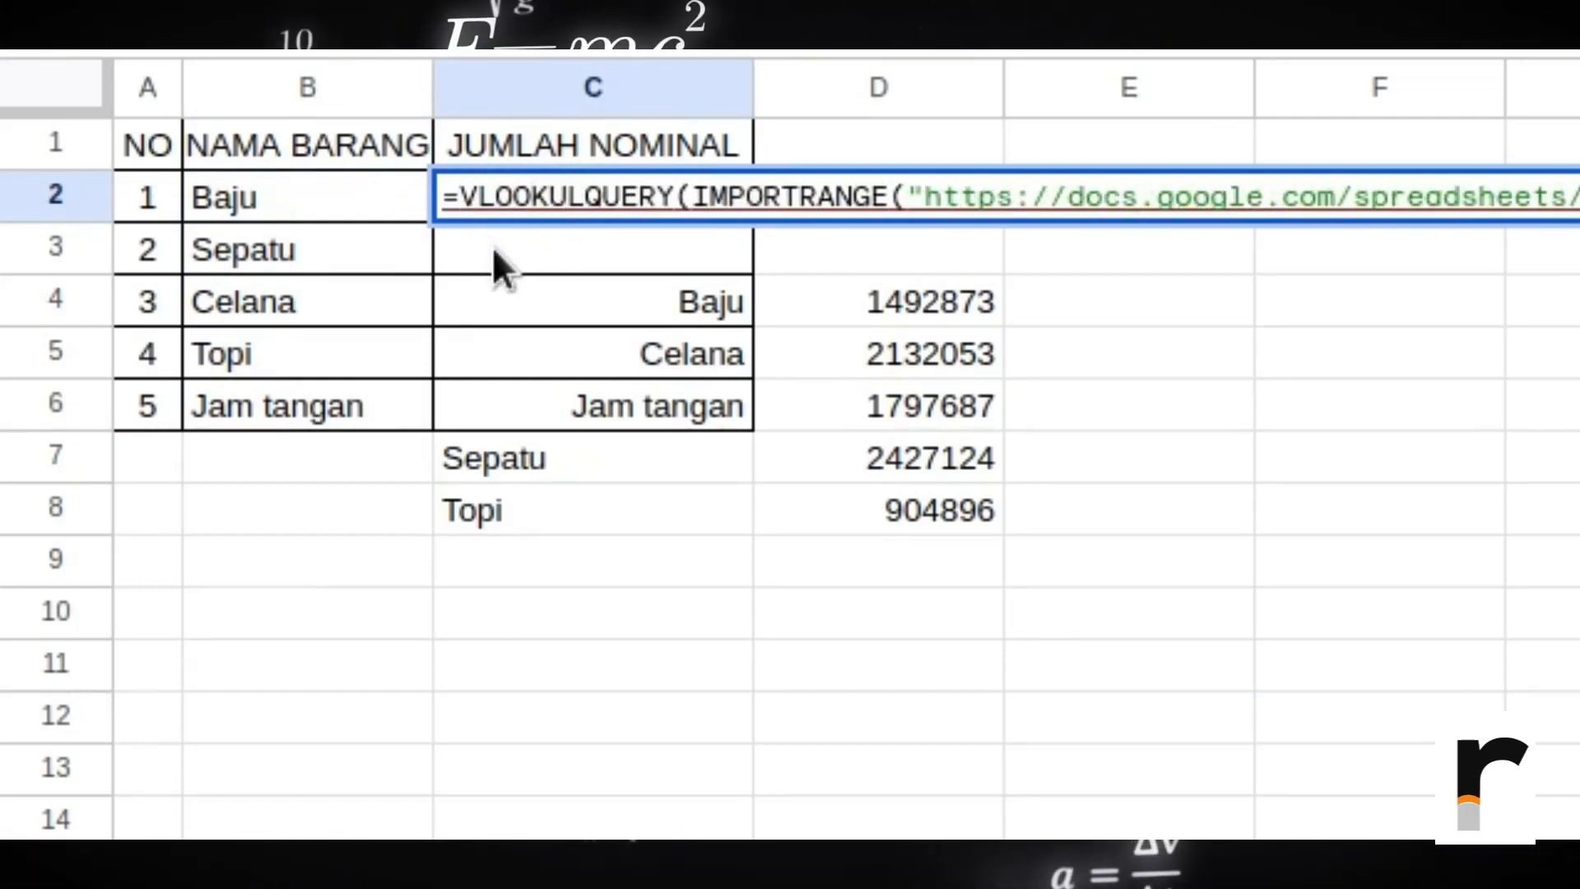
{"action": "key", "text": "BackSpace"}
{"action": "type", "text": "P("}
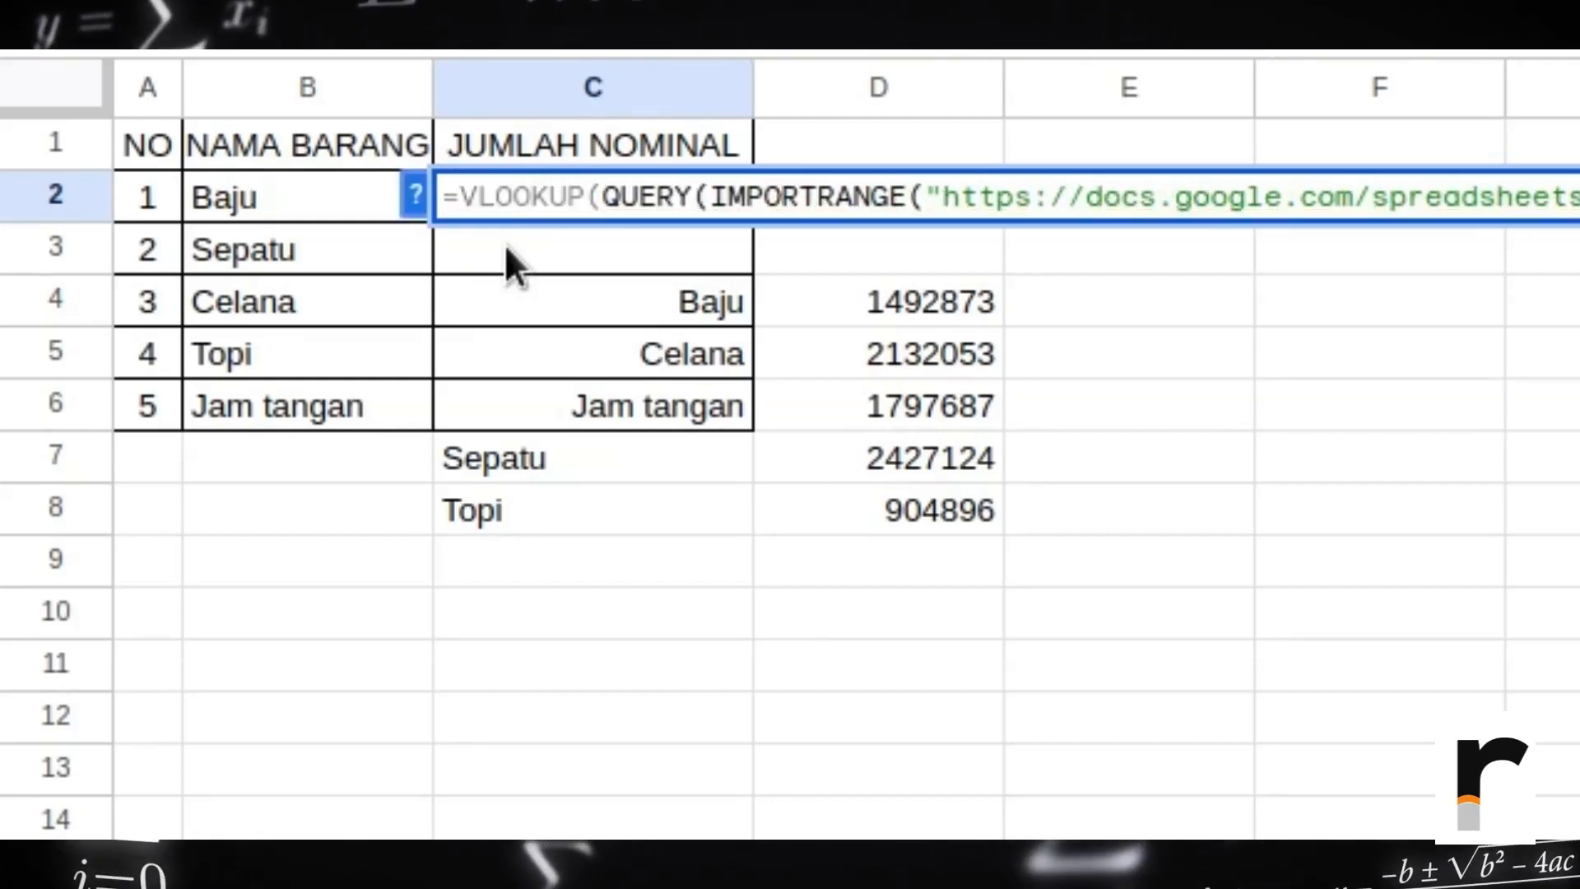
Step: Use B2:B6 as the VLOOKUP search key before the QUERY, append column index 2 and FALSE after it, and close the formula
{"action": "left_click_drag", "start_coordinate": [318, 199], "coordinate": [316, 408]}
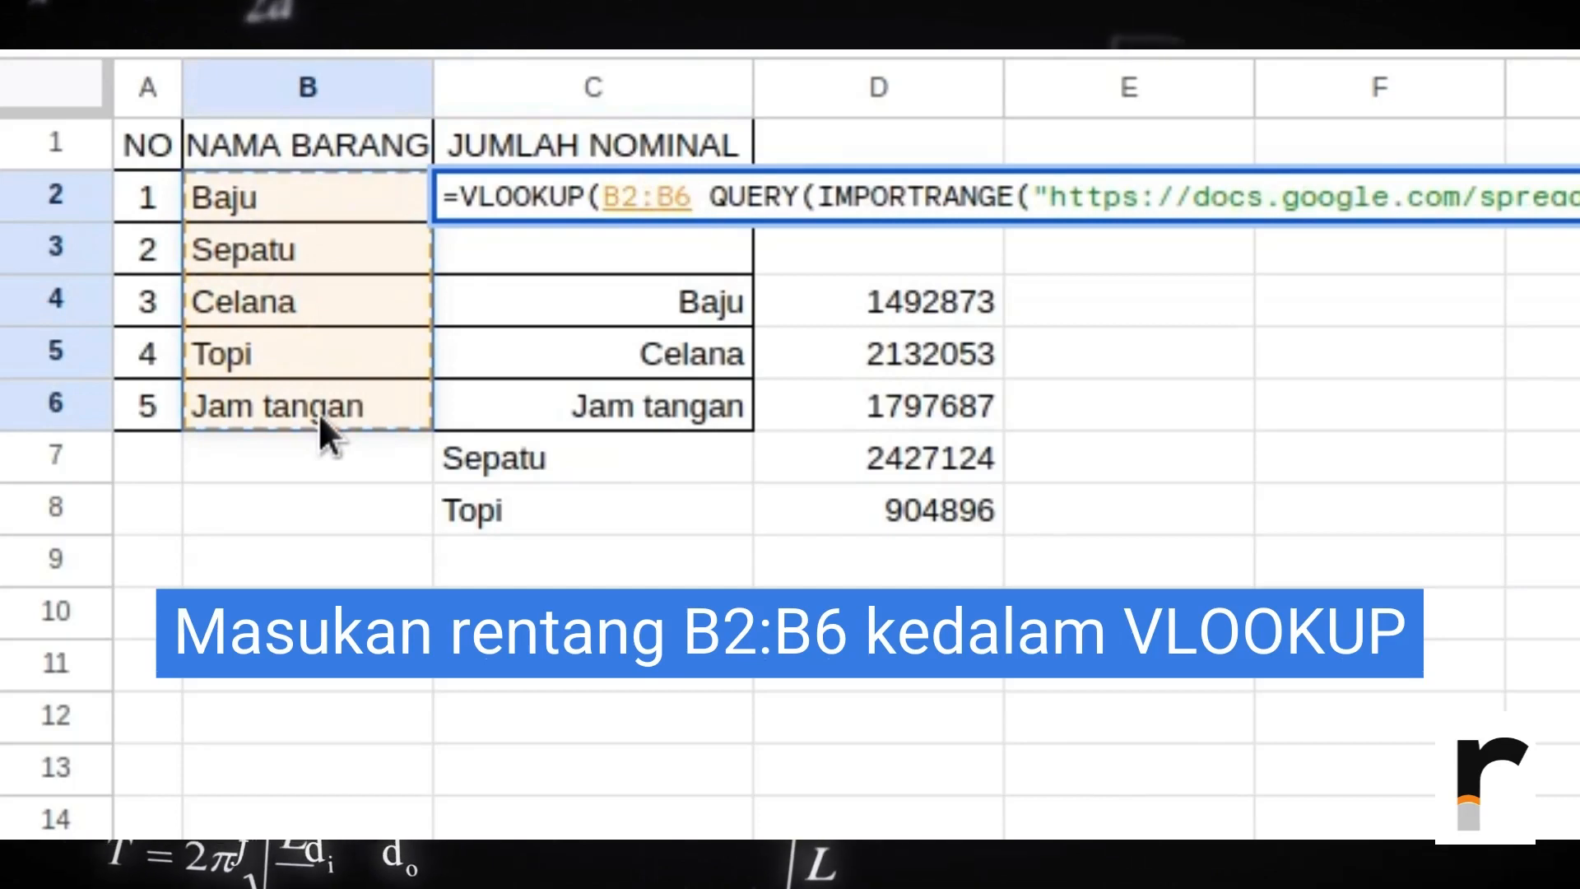
{"action": "left_click_drag", "start_coordinate": [318, 413], "coordinate": [318, 413]}
{"action": "type", "text": ";"}
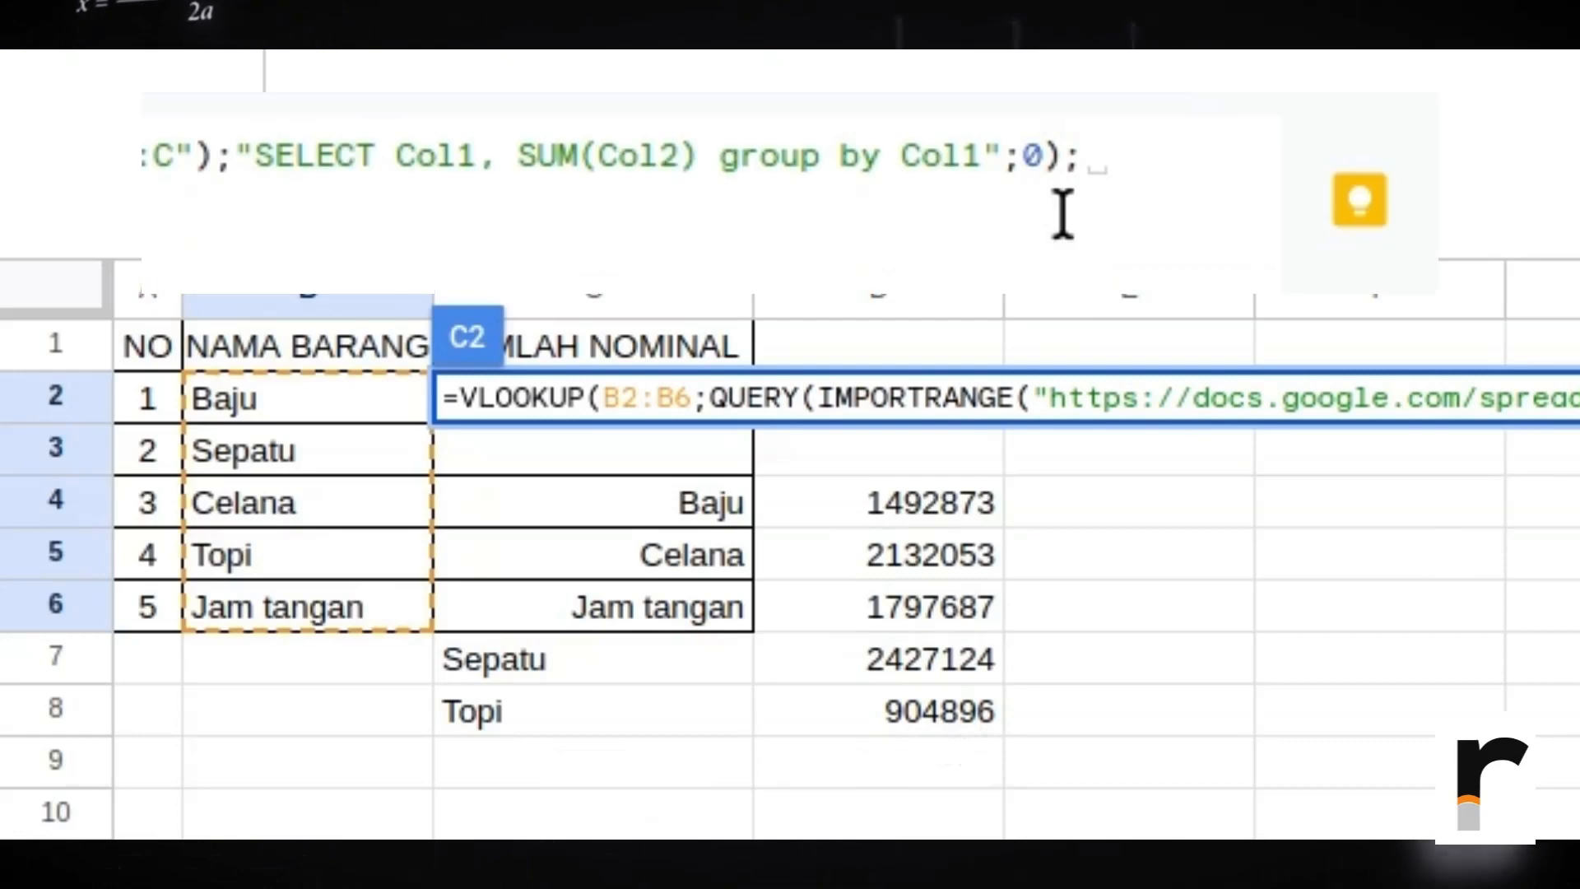
{"action": "type", "text": "FALSE"}
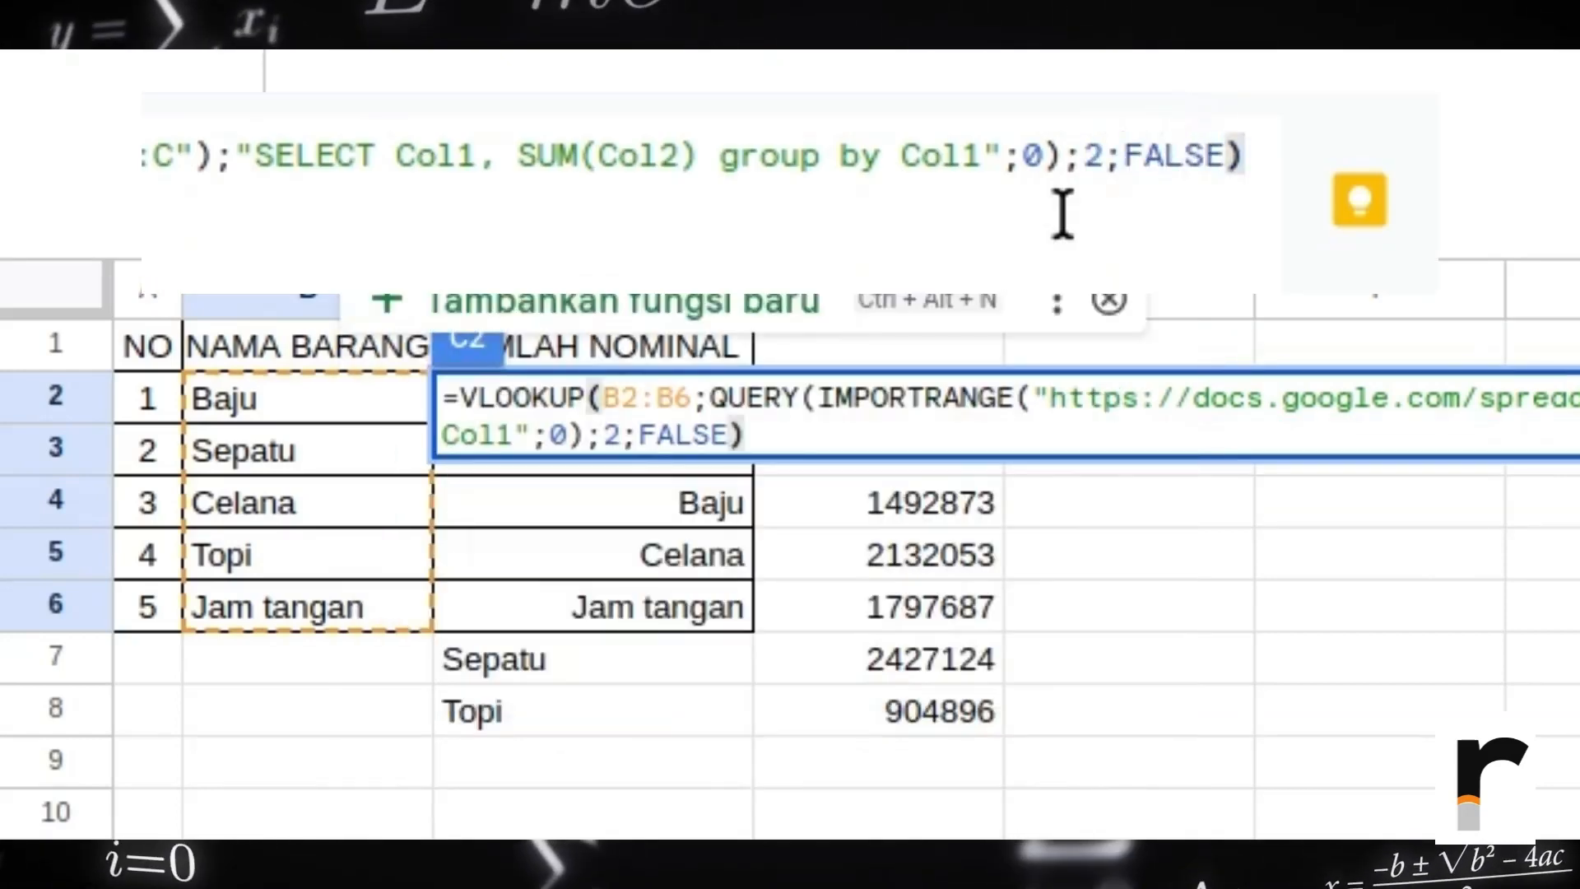
{"action": "type", "text": ")"}
{"action": "key", "text": "Return"}
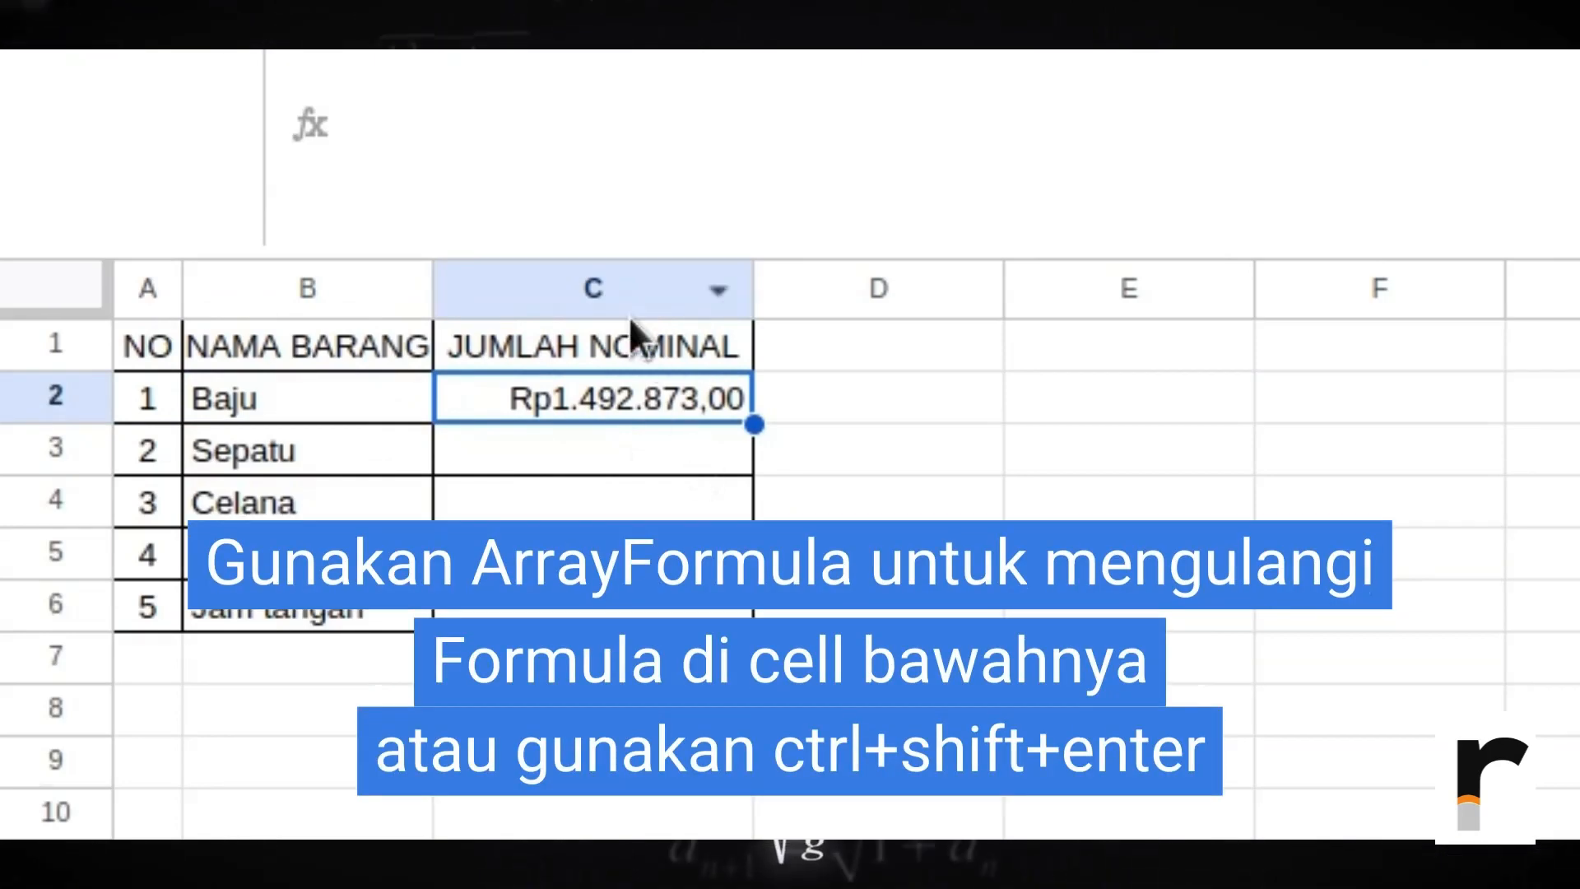
Step: Wrap the VLOOKUP formula in C2 in ArrayFormula and change its search range to the open-ended B2:B
{"action": "double_click", "coordinate": [628, 397]}
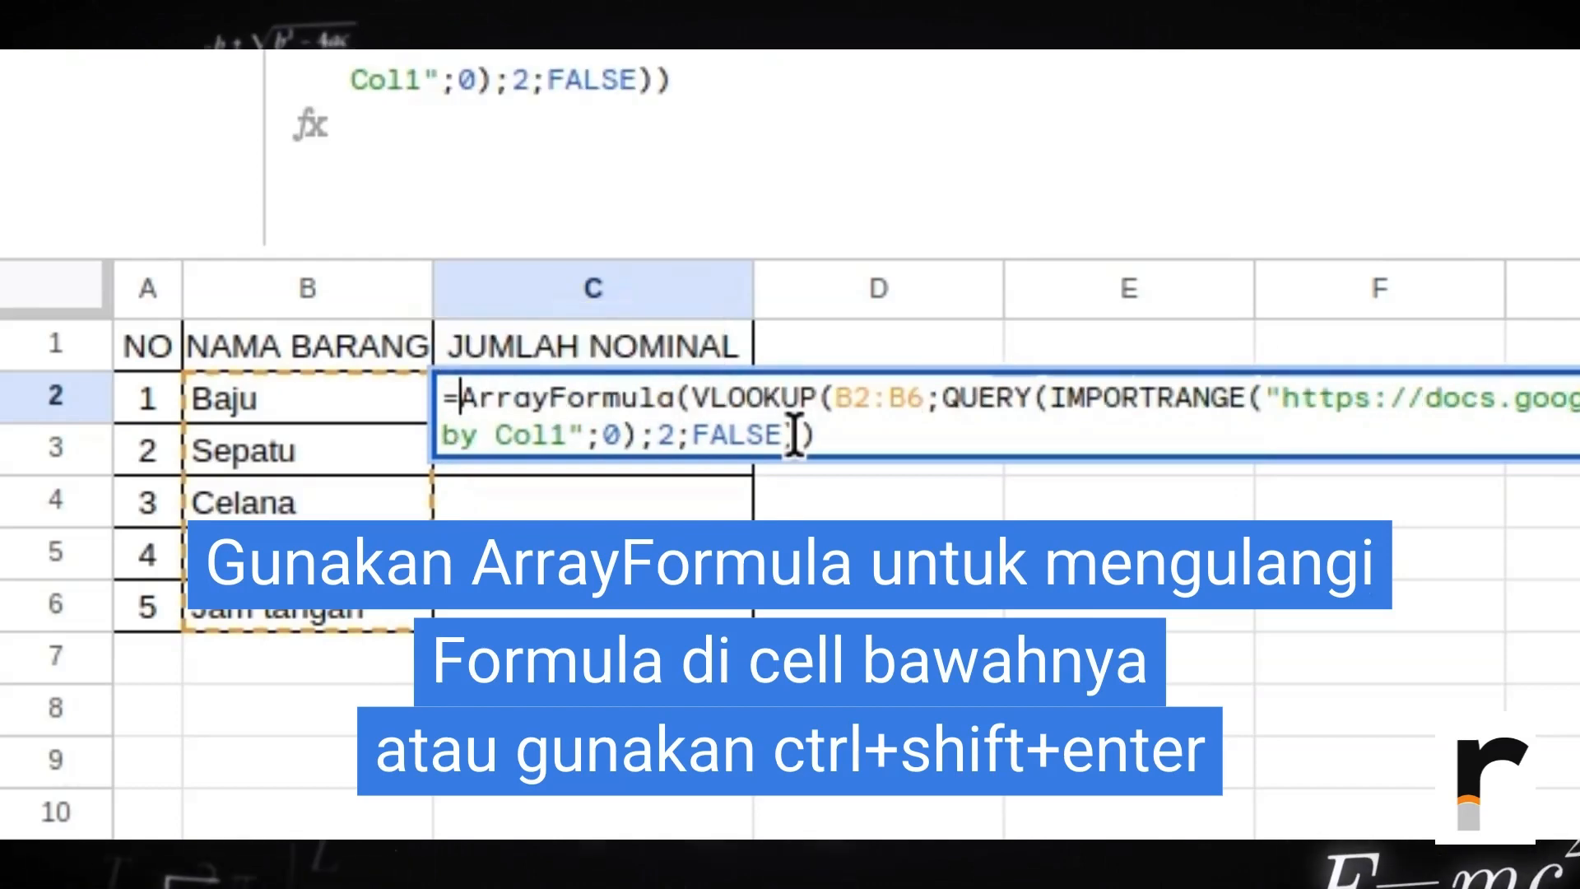
{"action": "left_click", "coordinate": [926, 403]}
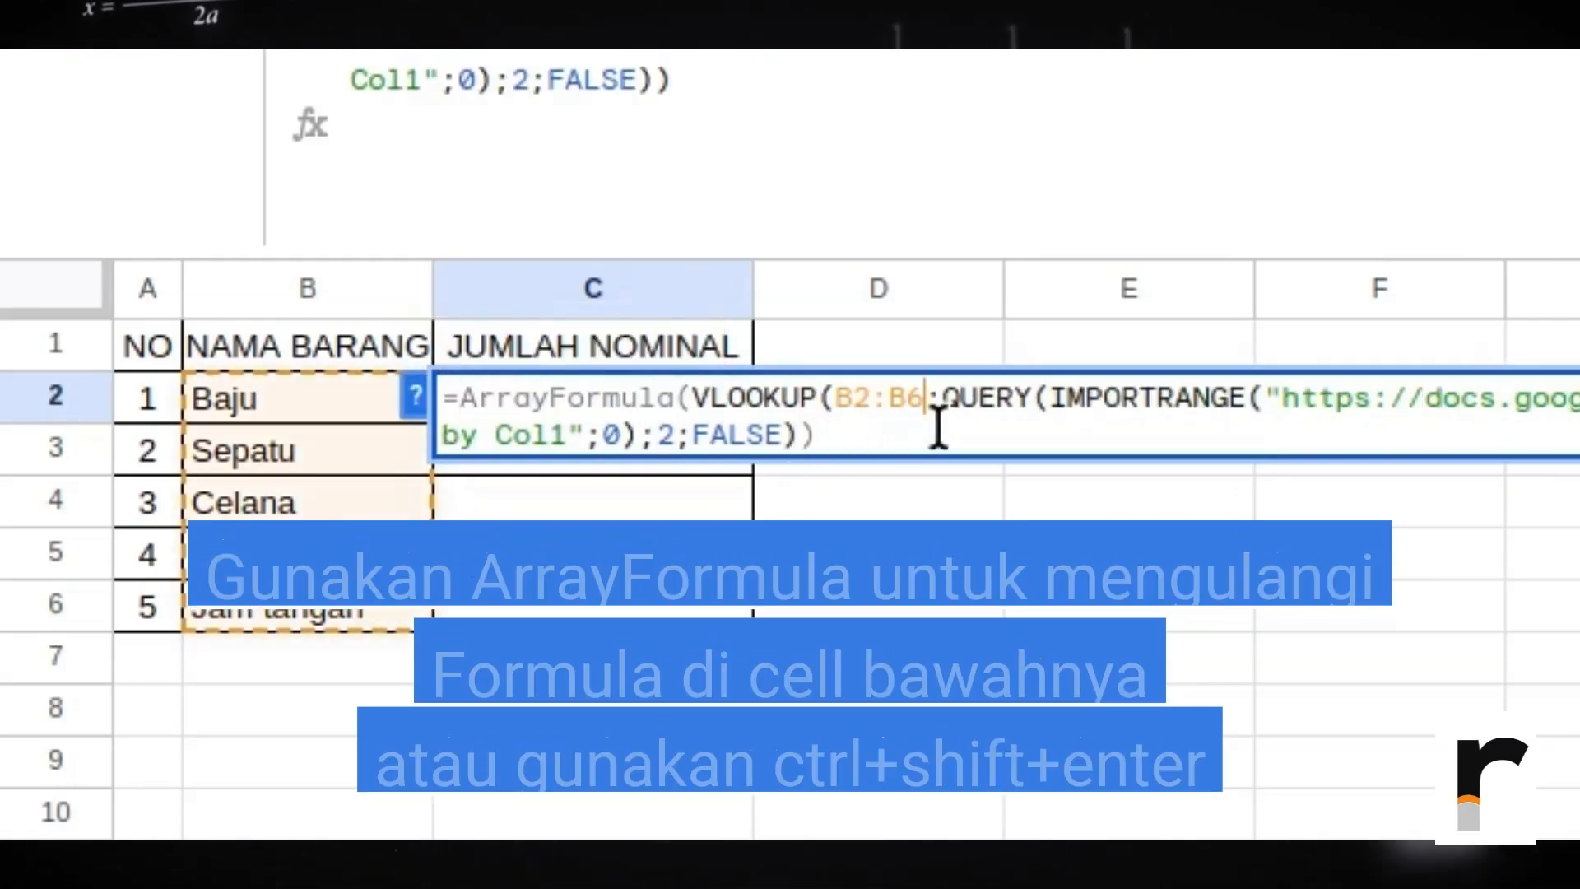
{"action": "key", "text": "BackSpace"}
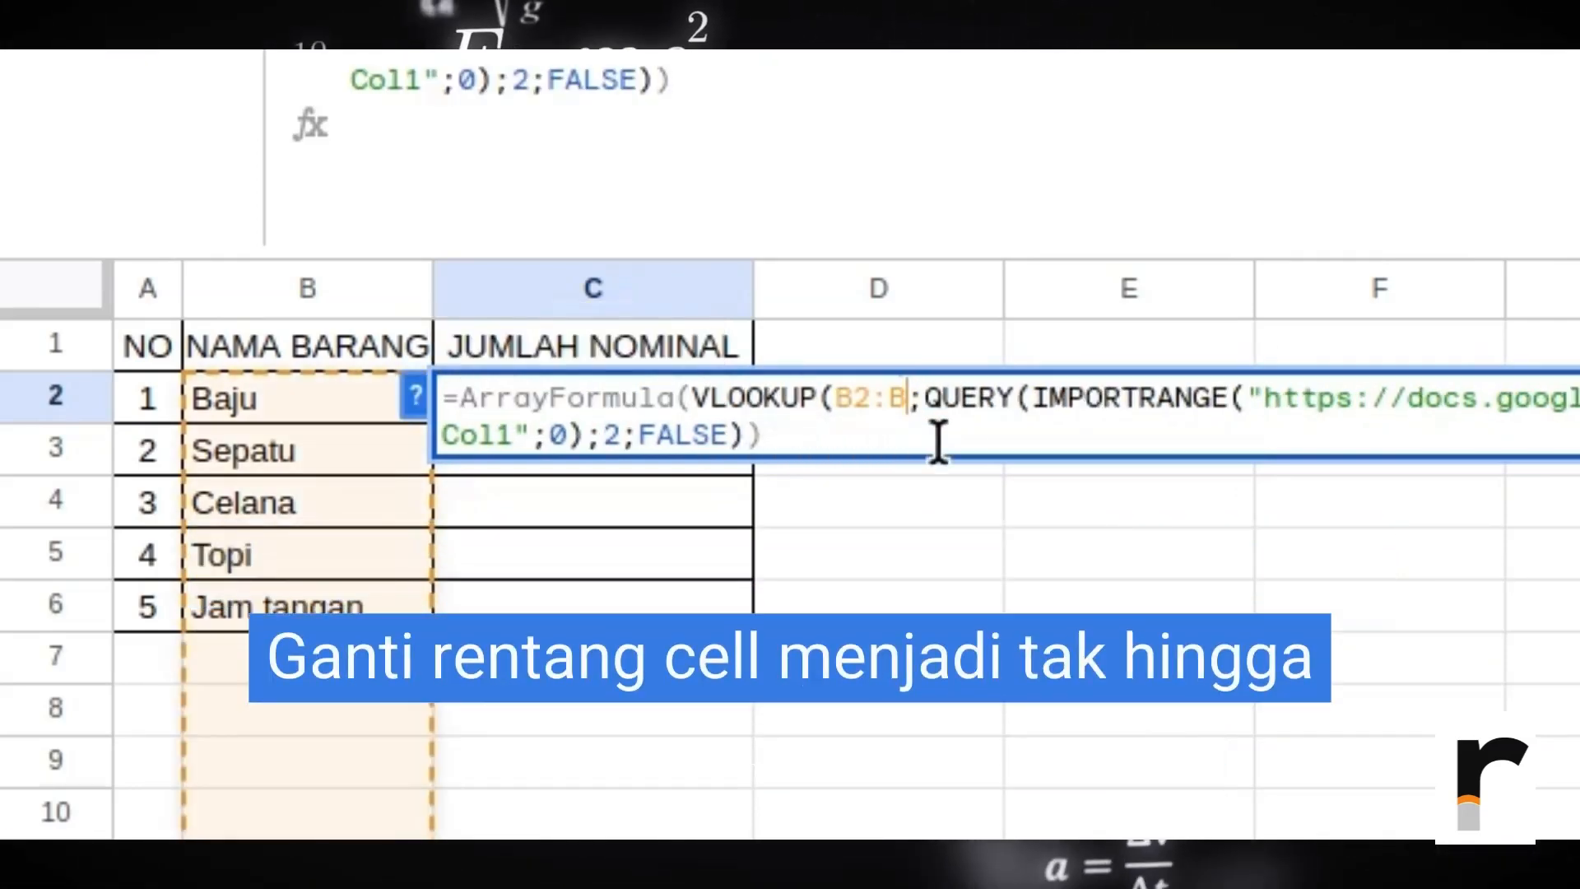
{"action": "key", "text": "Return"}
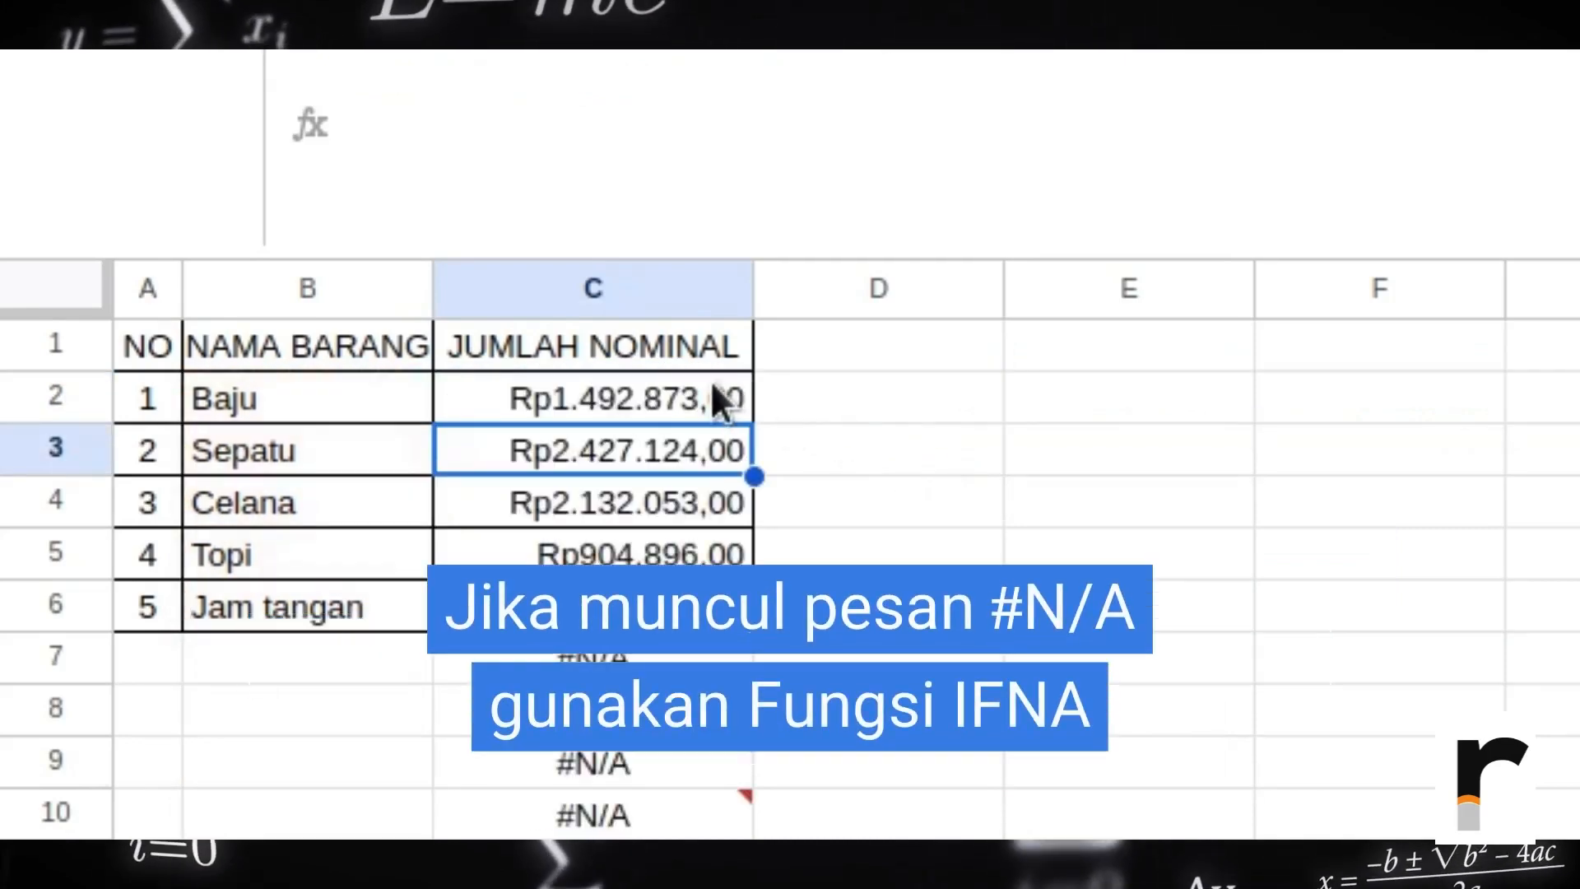
Step: Wrap the ArrayFormula in cell C2 in IFNA with an empty string "" as the fallback value
{"action": "left_click", "coordinate": [718, 399]}
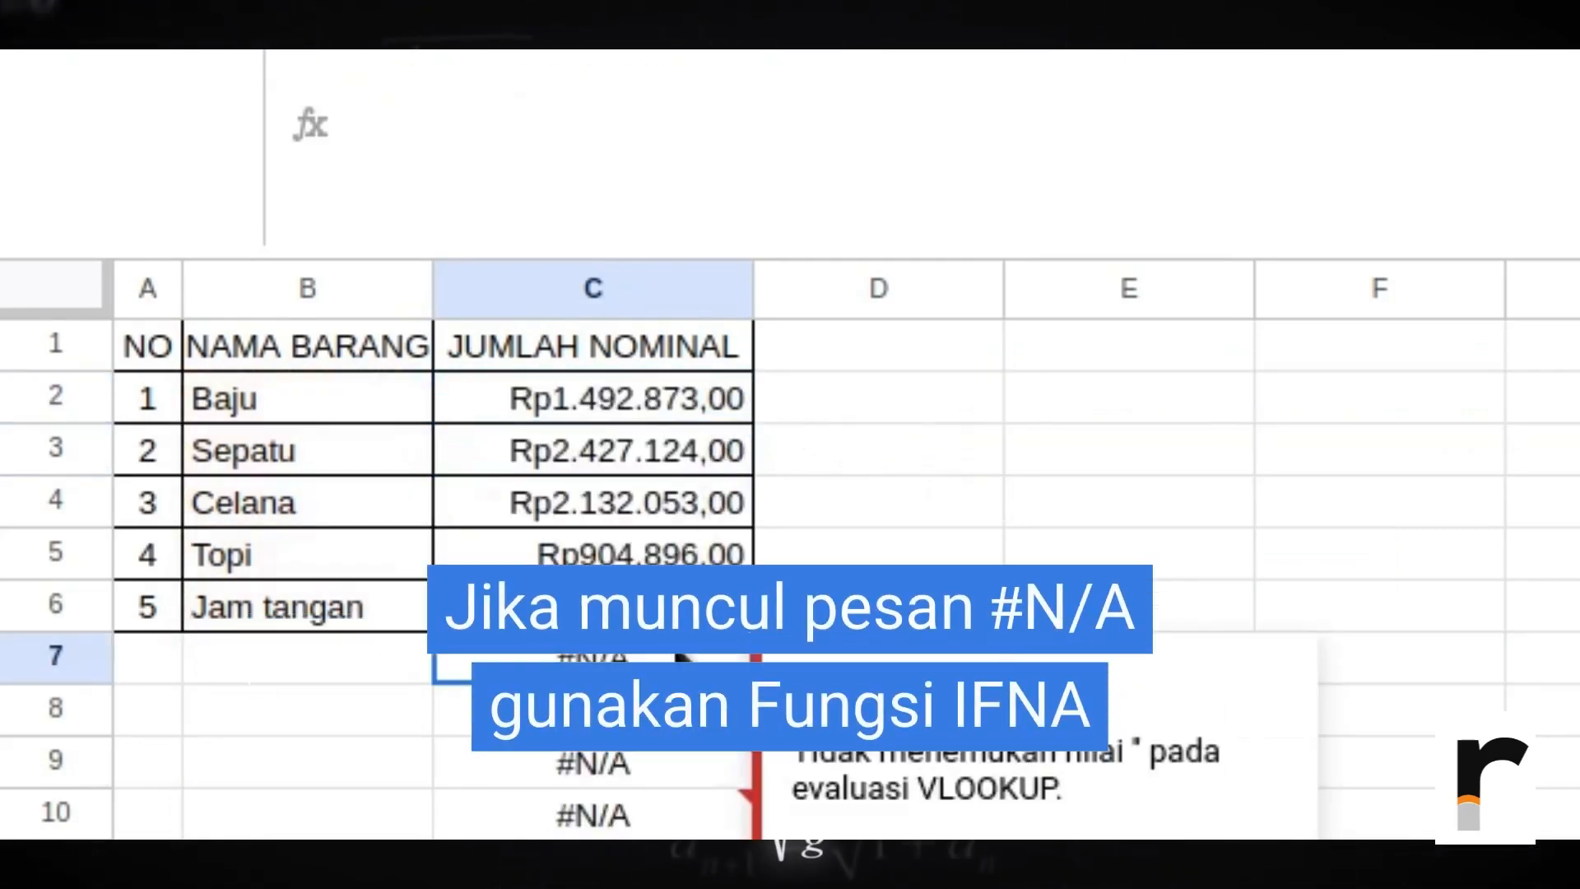
{"action": "left_click", "coordinate": [635, 411]}
{"action": "double_click", "coordinate": [504, 401]}
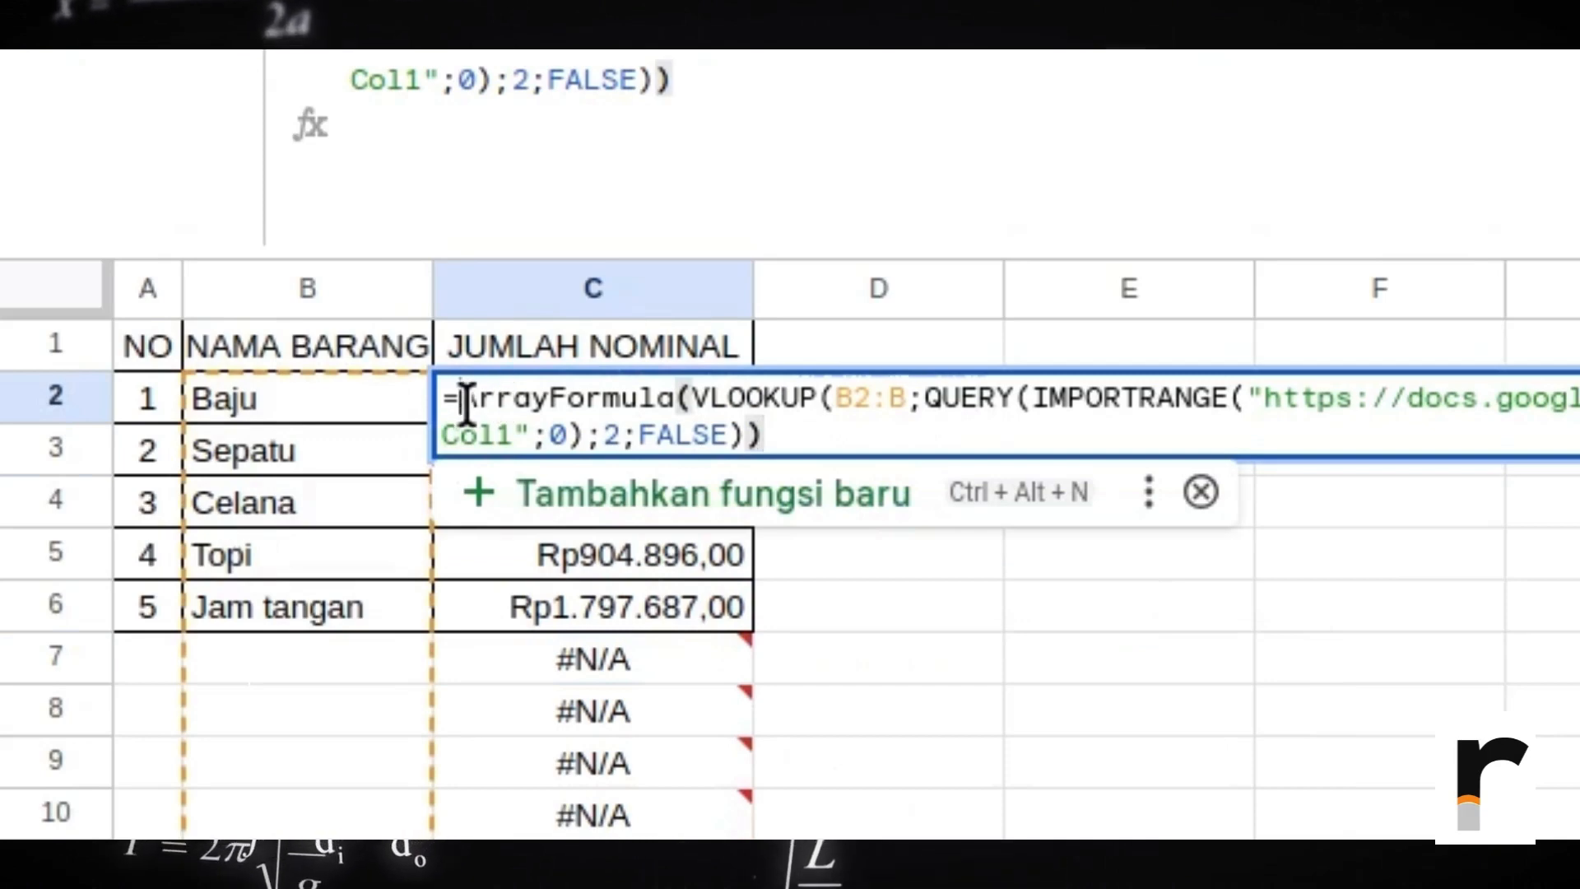
{"action": "type", "text": "IFNA"}
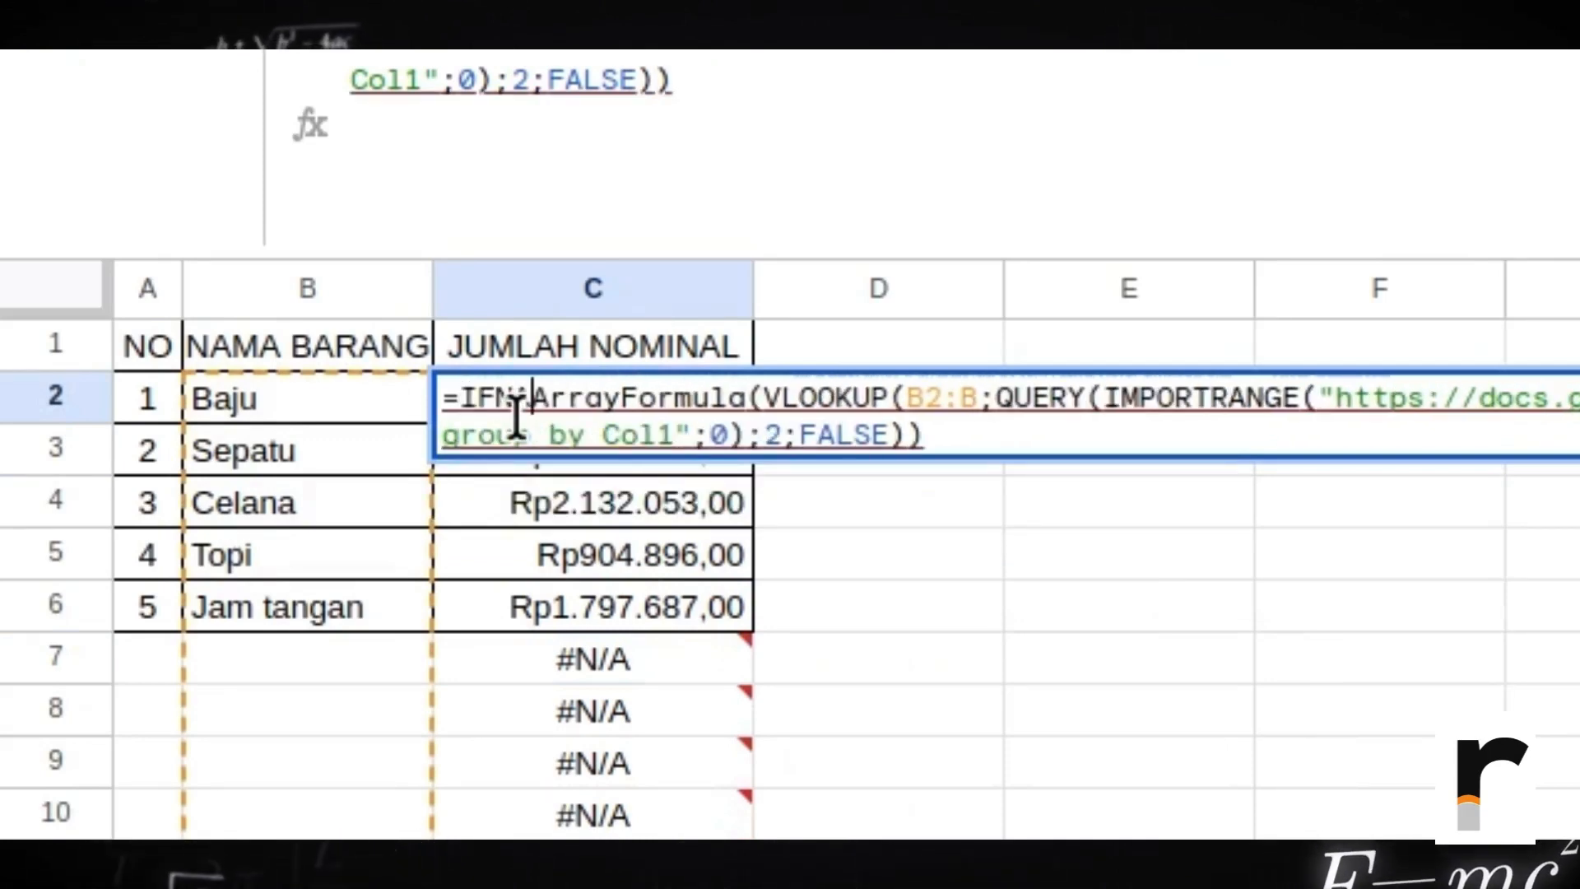
{"action": "type", "text": "("}
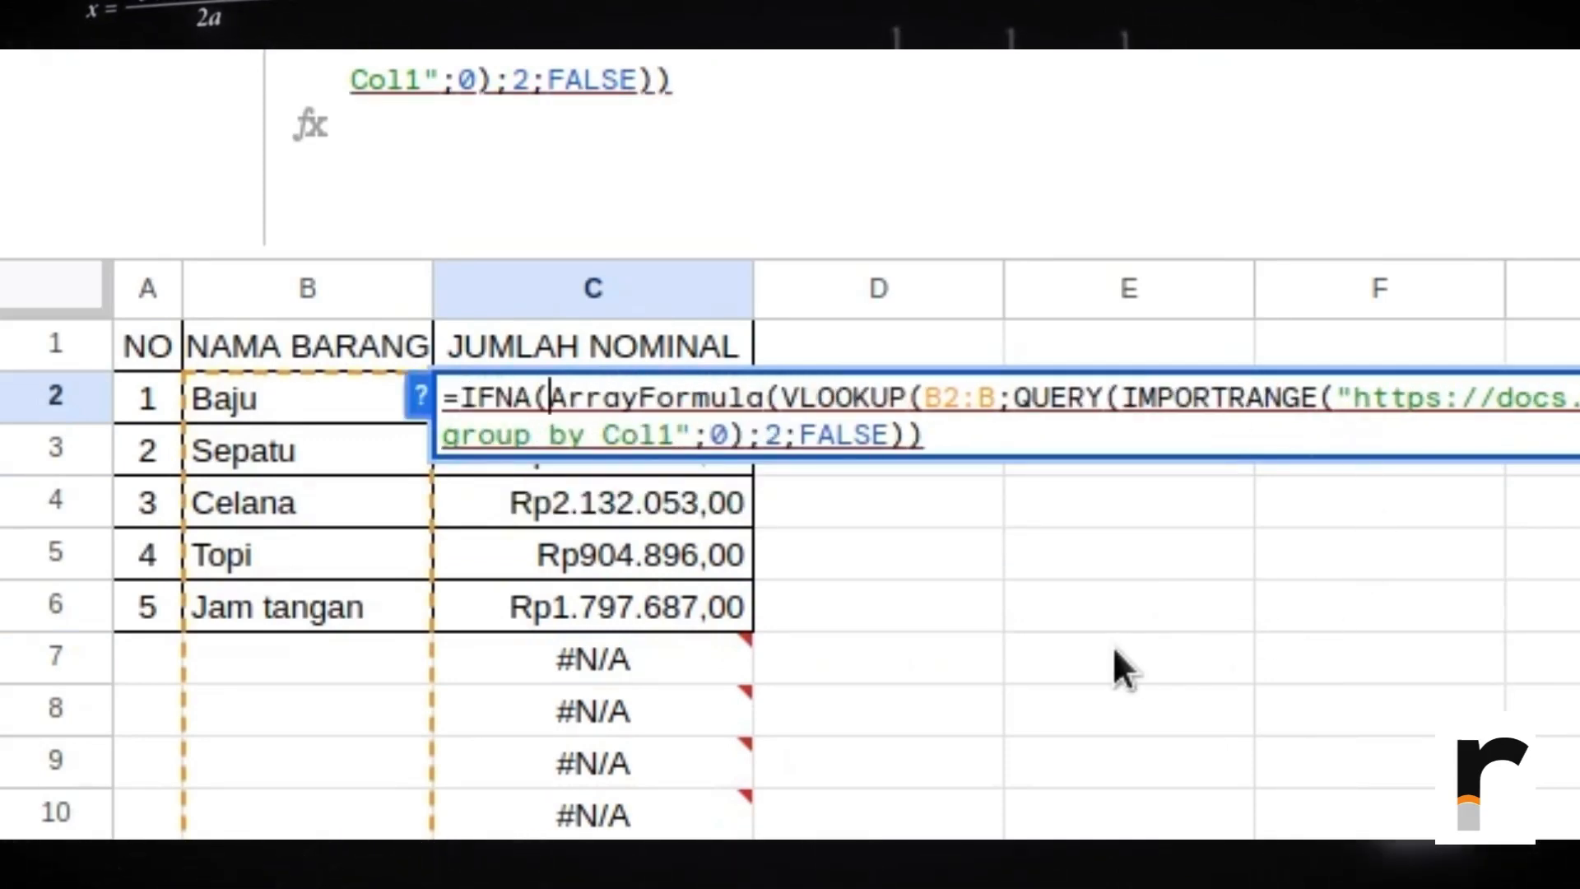
{"action": "left_click", "coordinate": [960, 432]}
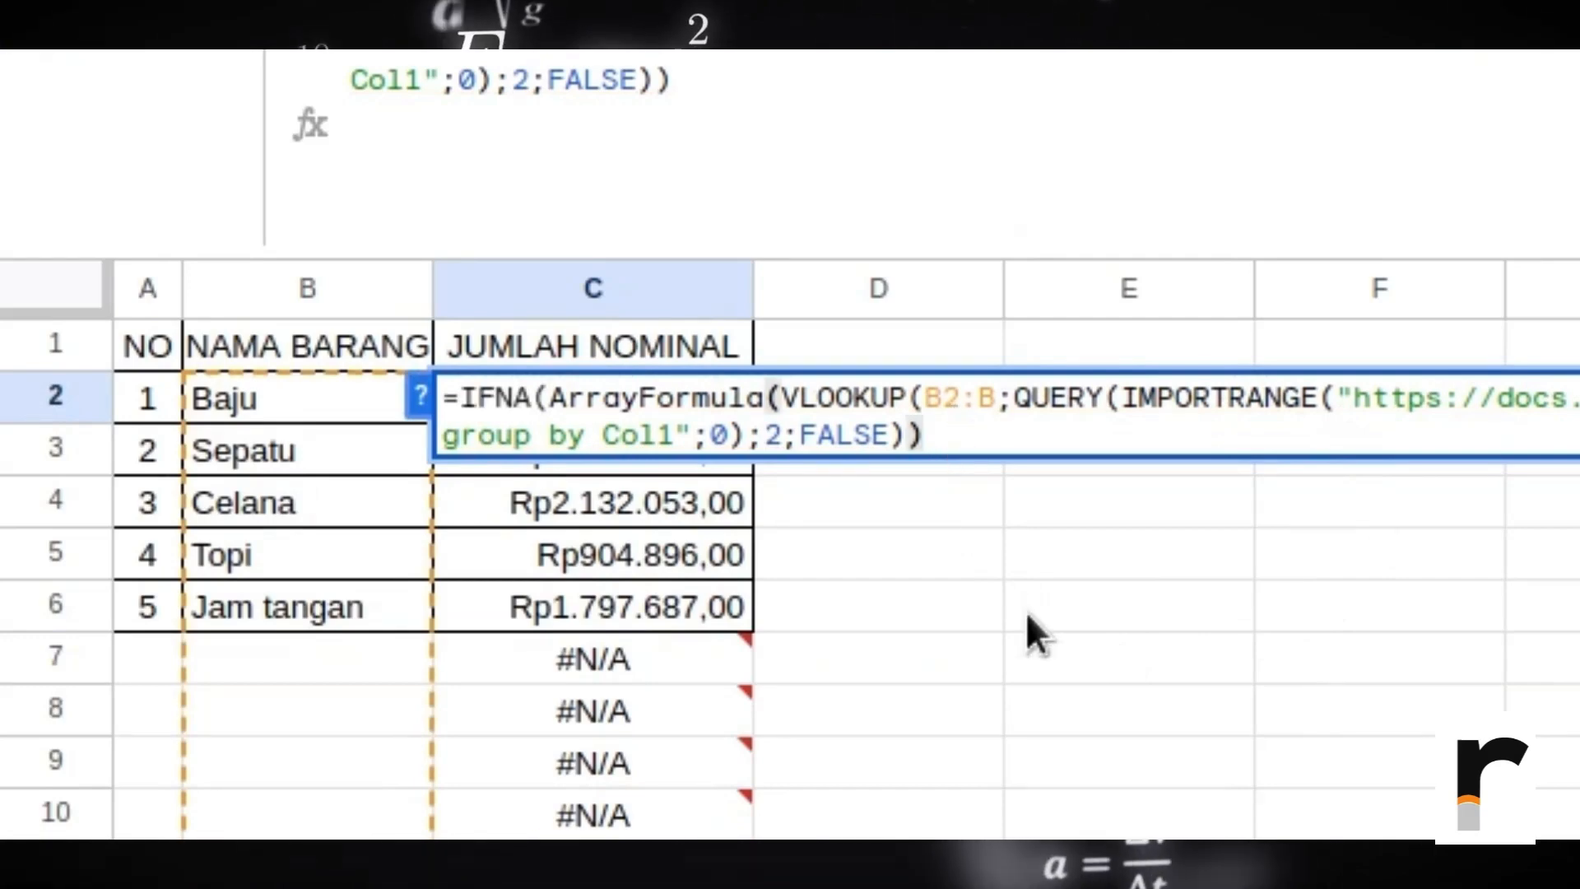
{"action": "type", "text": ";\"\""}
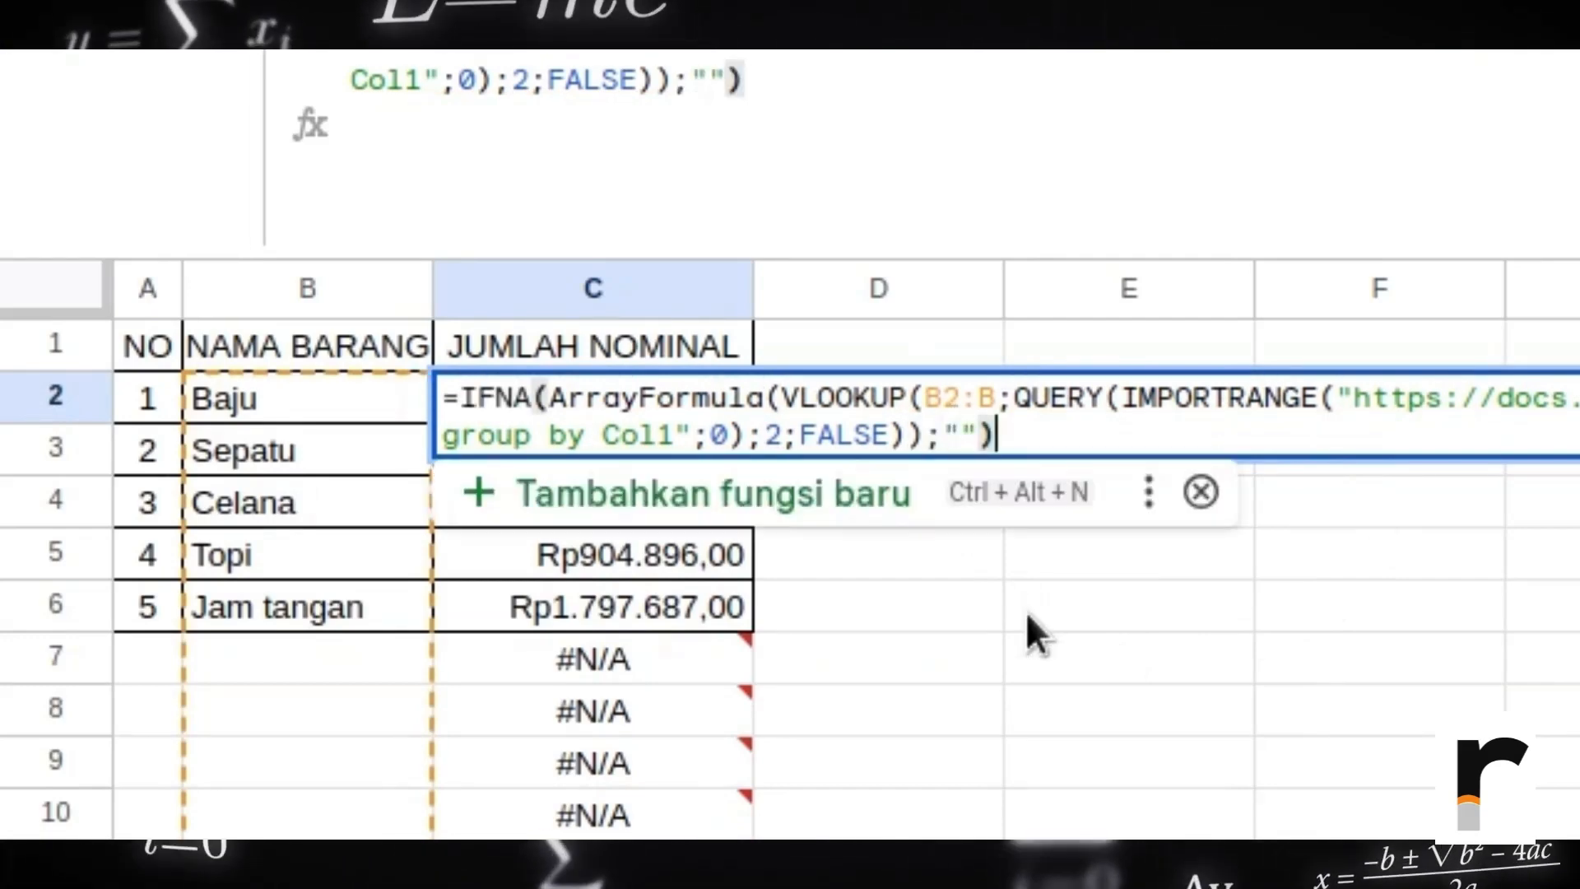
{"action": "key", "text": "Return"}
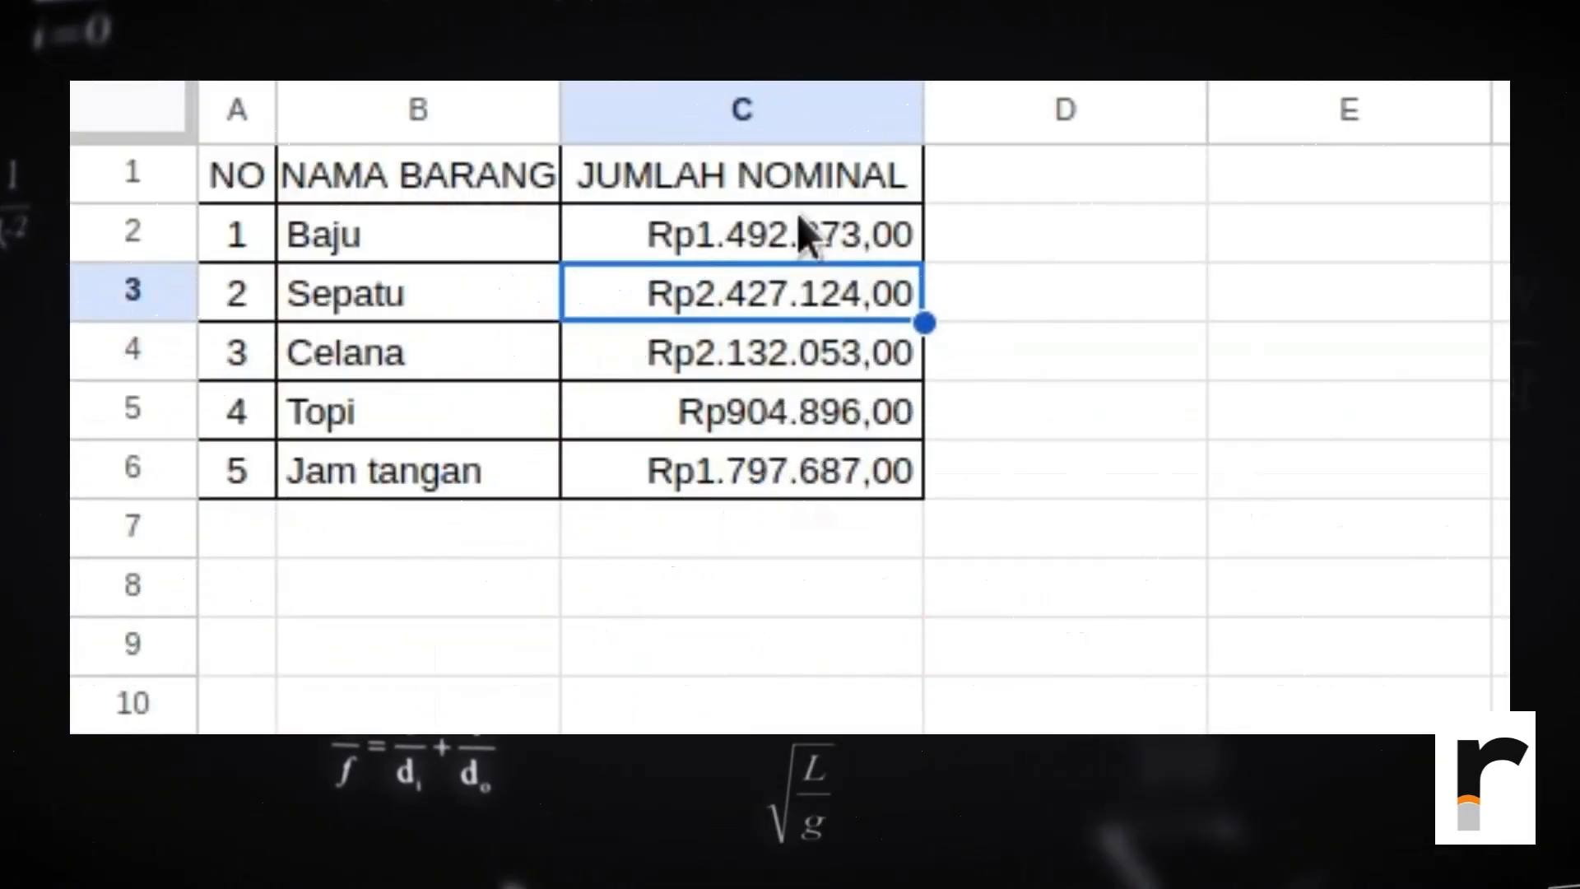
Step: Examine the JUMLAH NOMINAL totals in C2:C6 against the item names and check the rows beneath them
{"action": "left_click_drag", "start_coordinate": [797, 216], "coordinate": [802, 471]}
{"action": "key", "text": "Down"}
{"action": "key", "text": "Down"}
{"action": "key", "text": "Down"}
{"action": "key", "text": "Down"}
{"action": "left_click", "coordinate": [844, 235]}
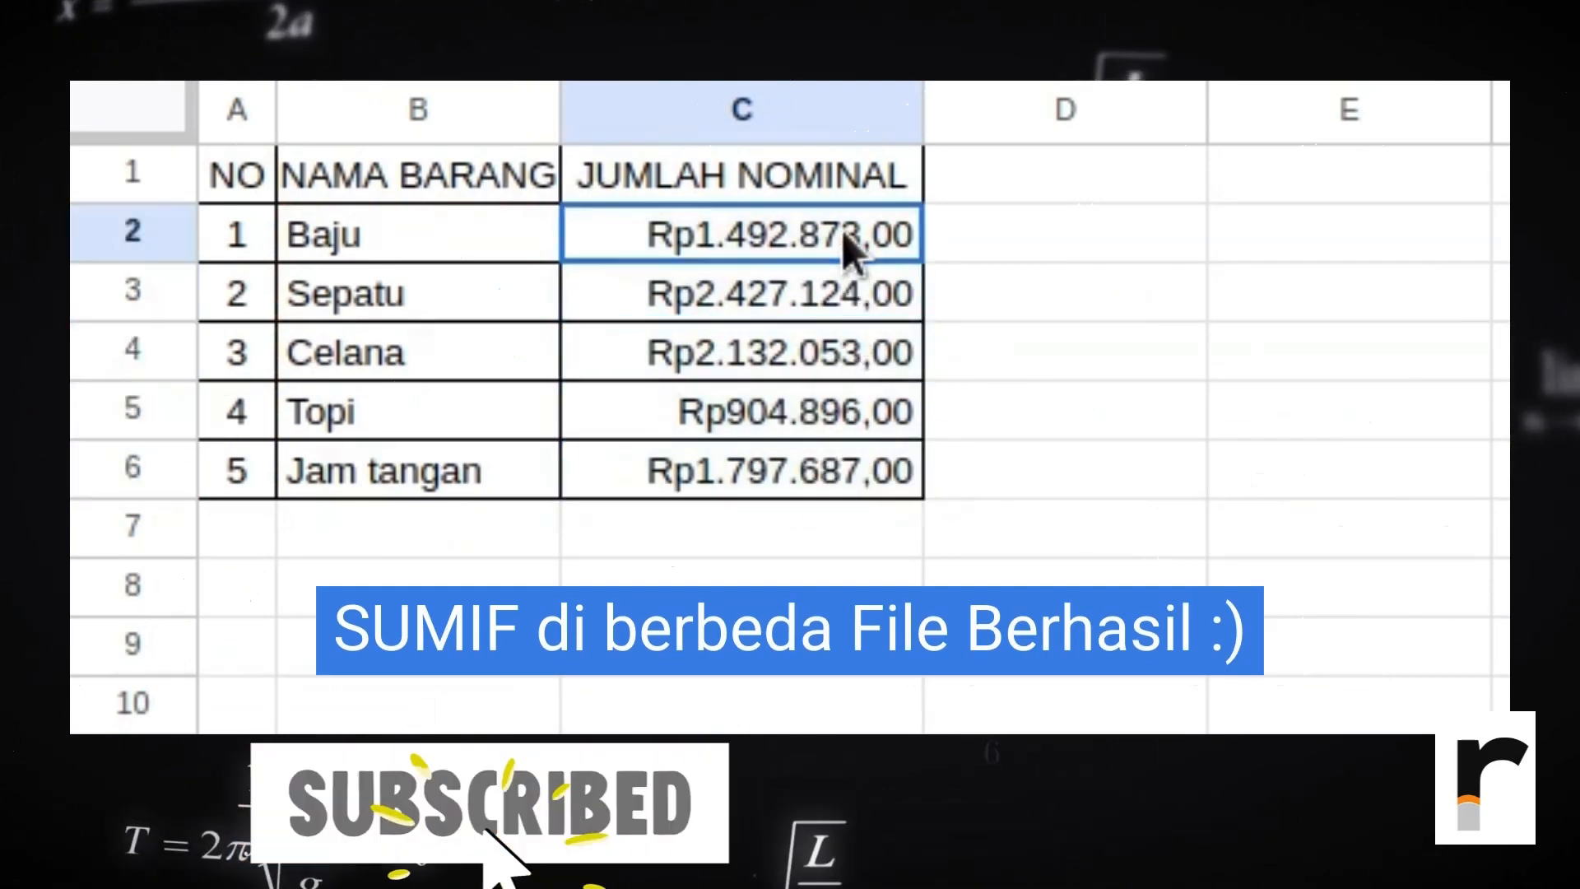
{"action": "left_click", "coordinate": [1094, 424]}
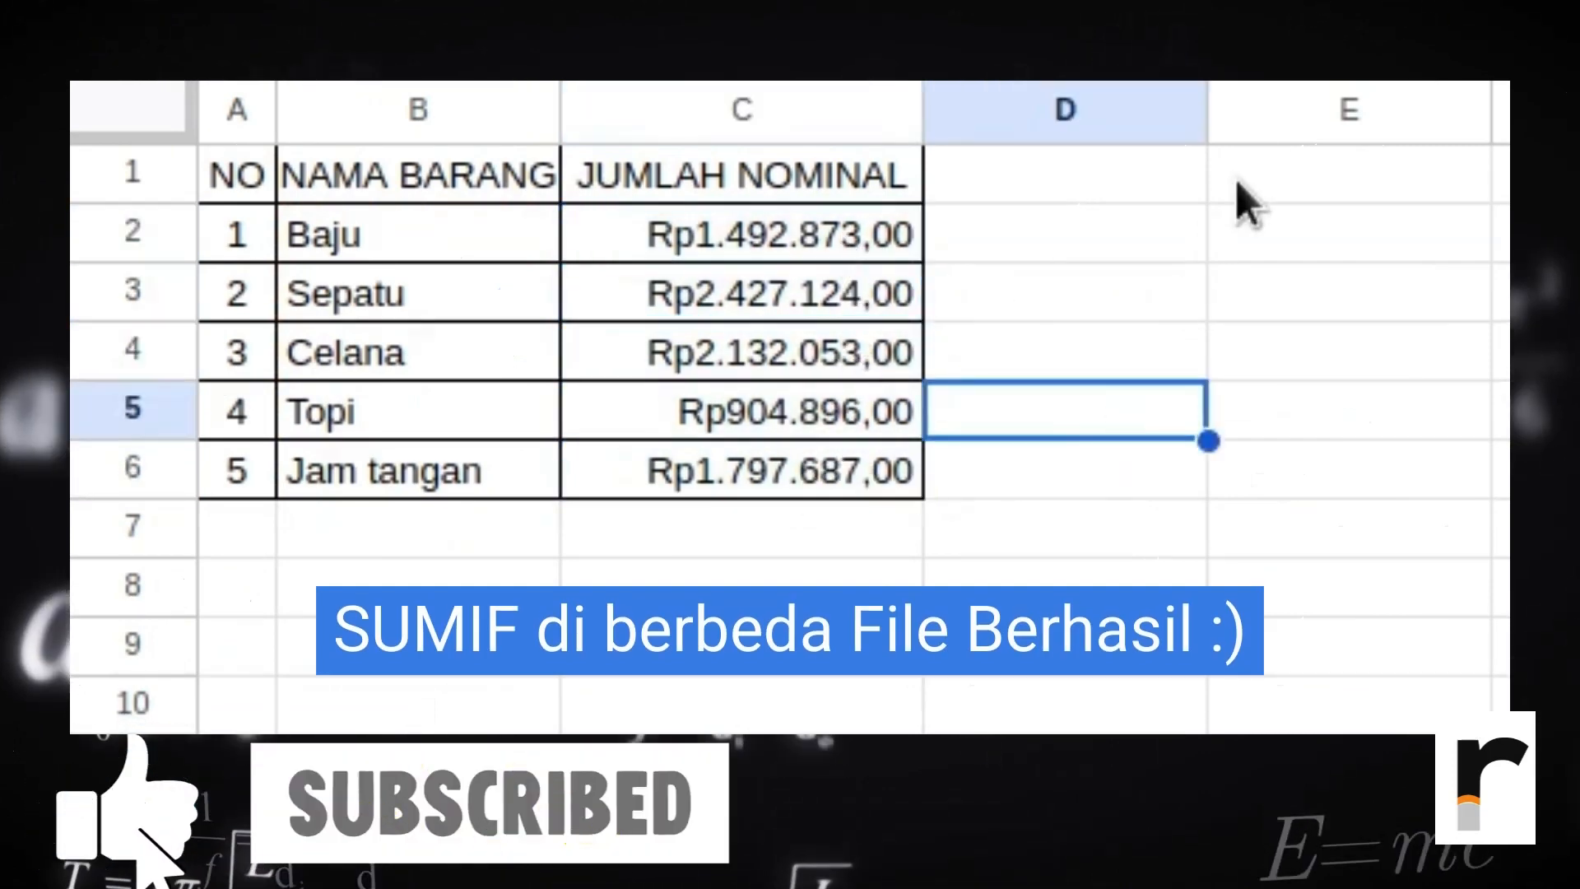
{"action": "left_click", "coordinate": [1333, 536]}
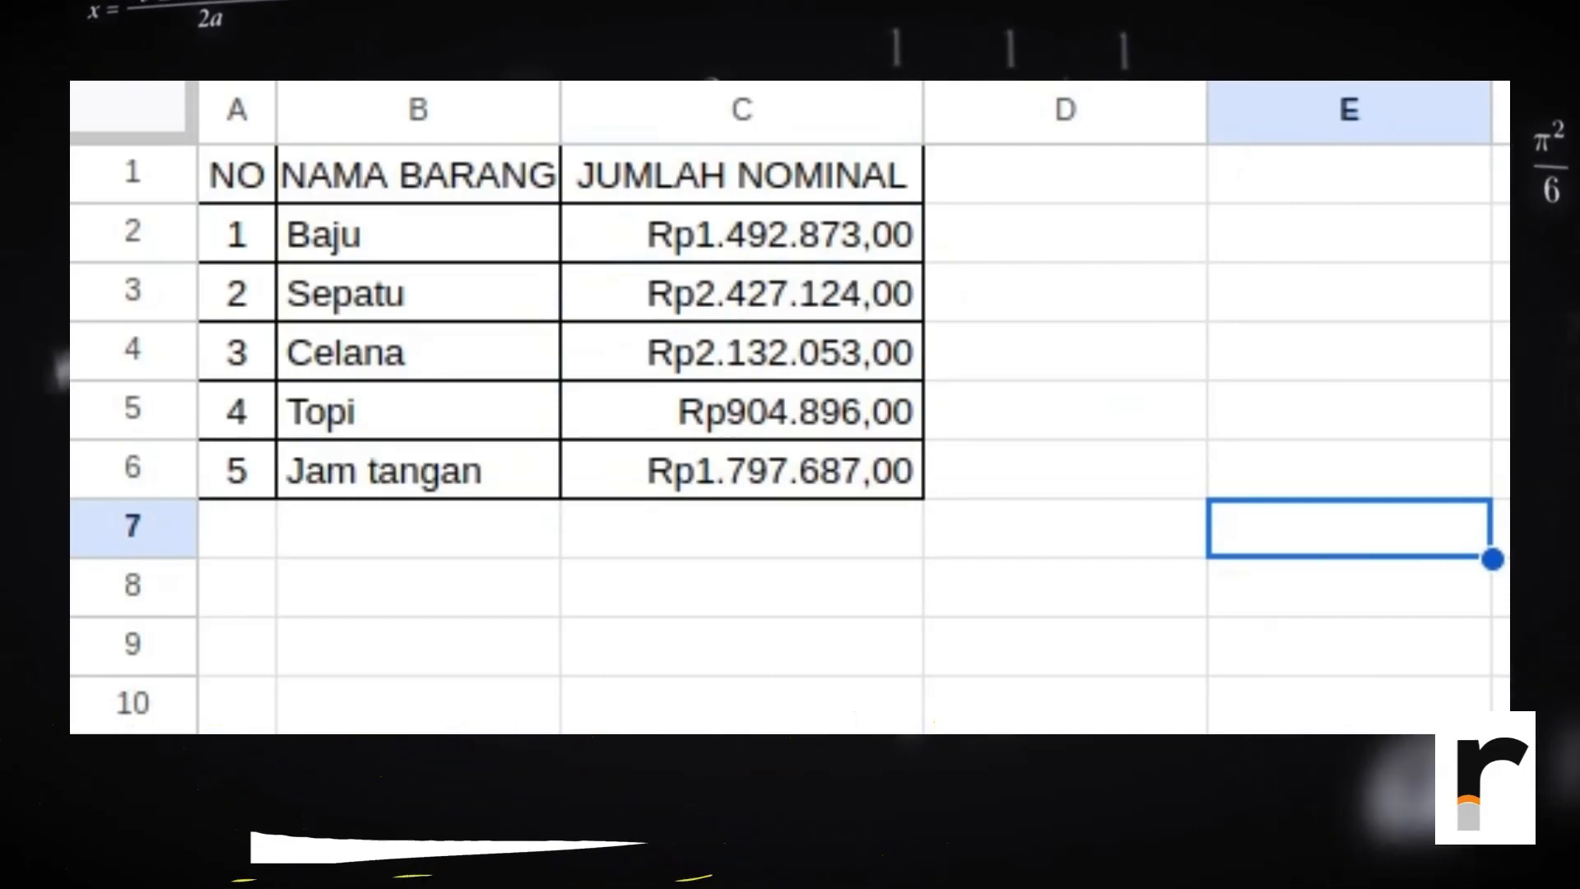